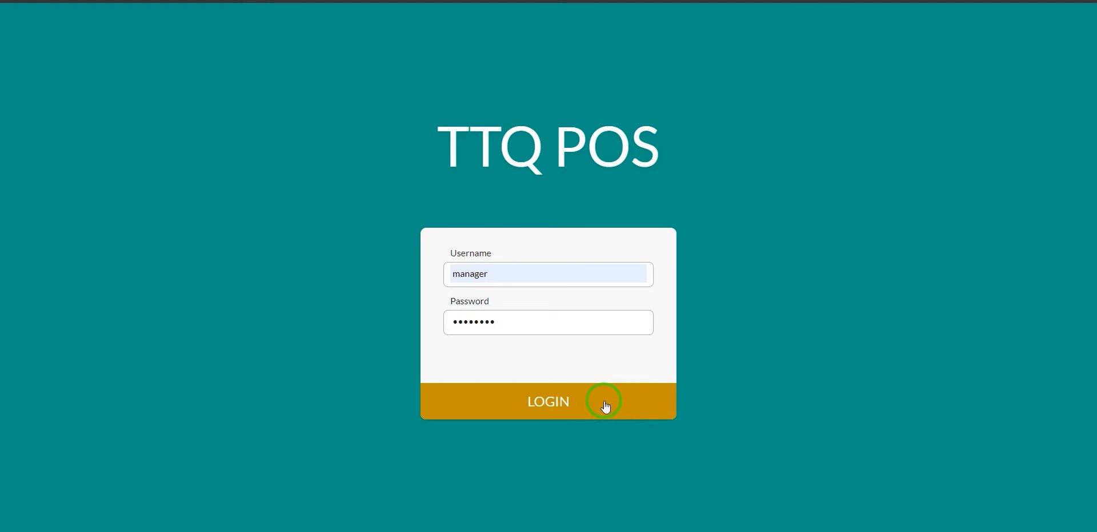
# Dismiss the incorrect-password error, delete the extra password character, and log in as manager.
pyautogui.click(597, 409)
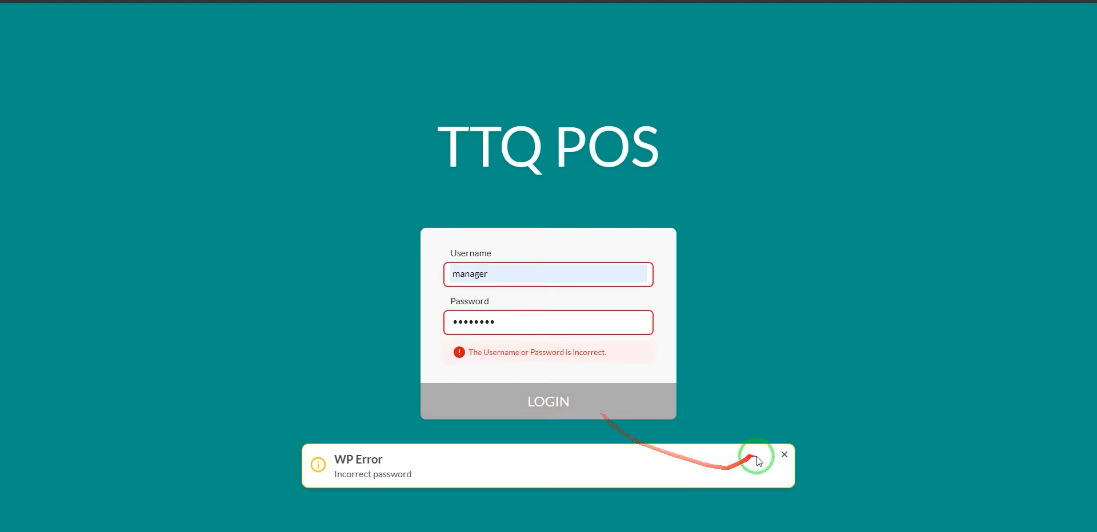
pyautogui.click(784, 454)
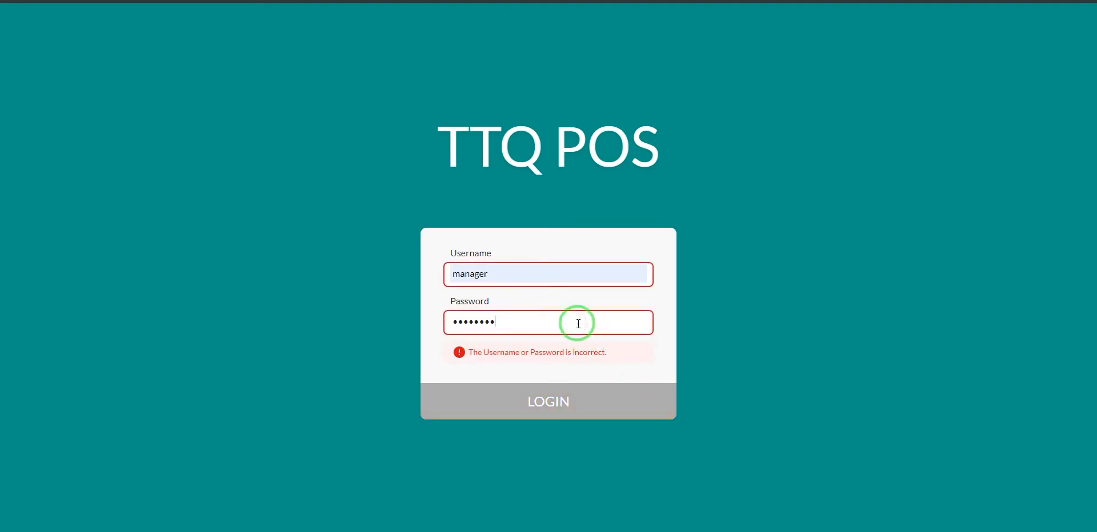
pyautogui.press('BackSpace')
pyautogui.click(605, 412)
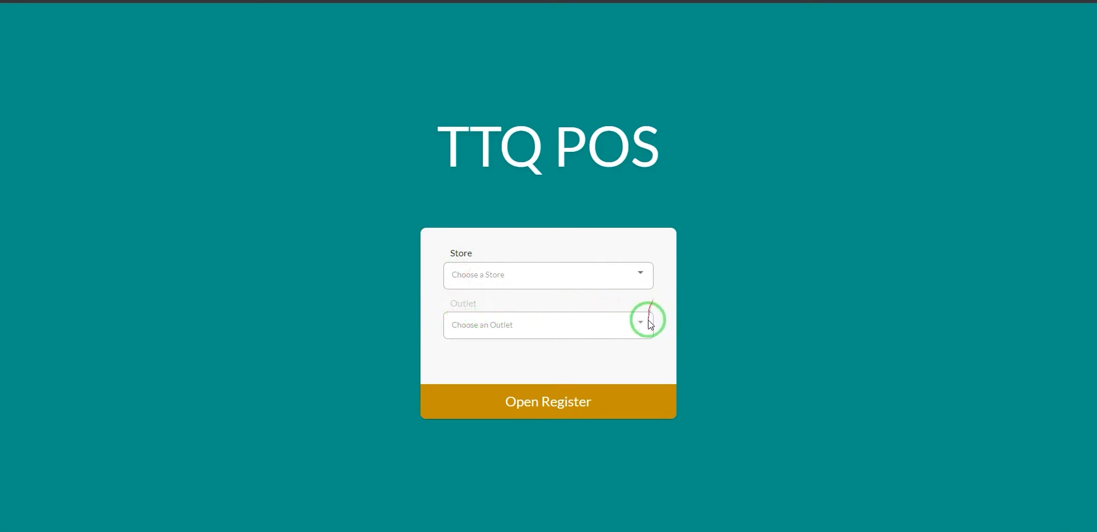
# Choose TTQ STORE and the Clothes & MakeUp outlet, then open the register.
pyautogui.click(644, 283)
pyautogui.click(546, 273)
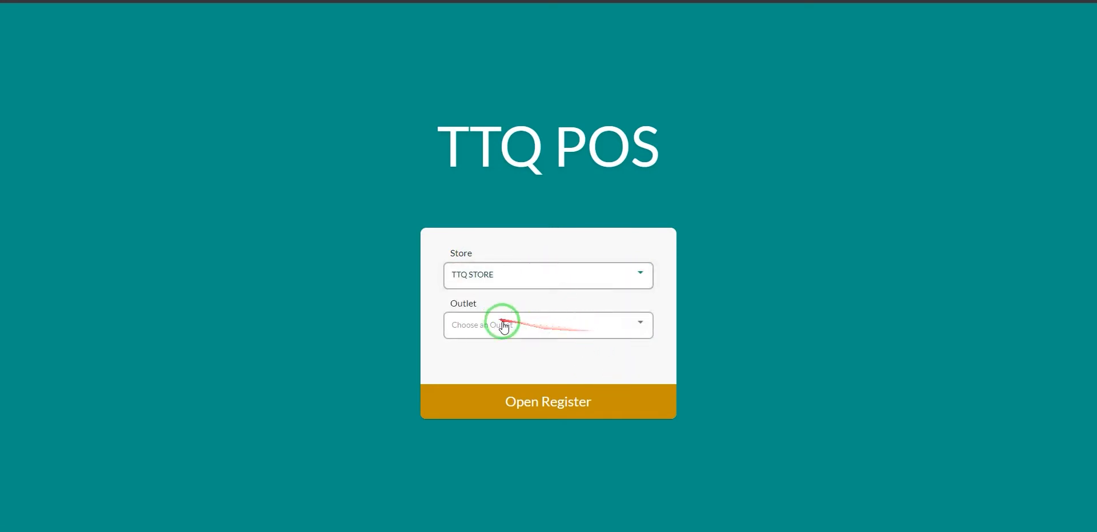
pyautogui.click(593, 330)
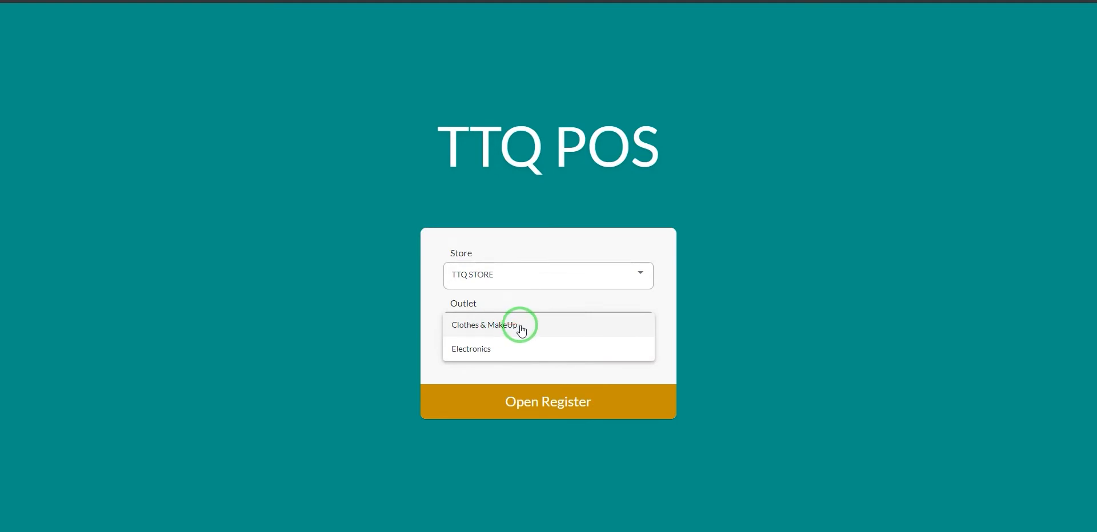
pyautogui.click(520, 326)
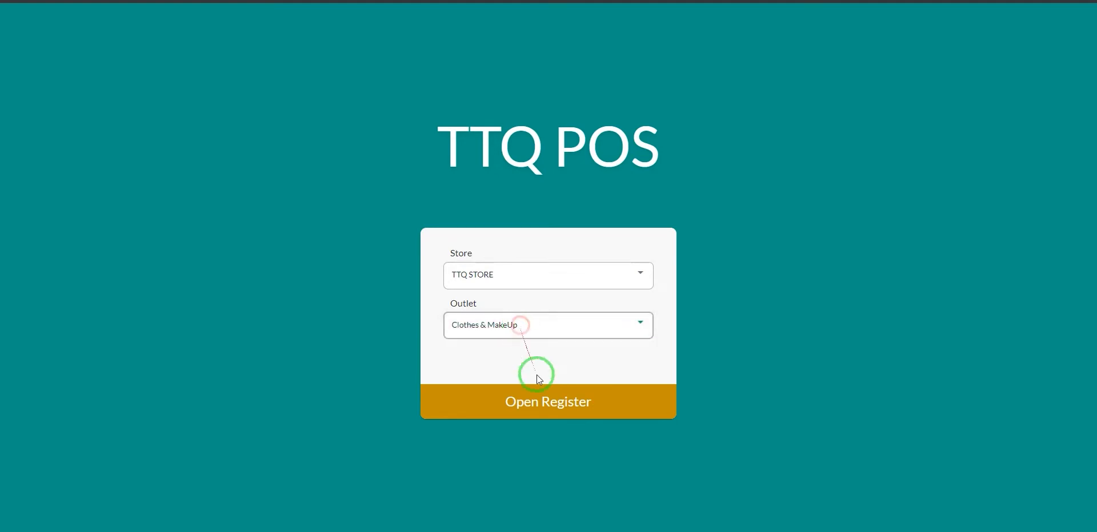
pyautogui.click(583, 404)
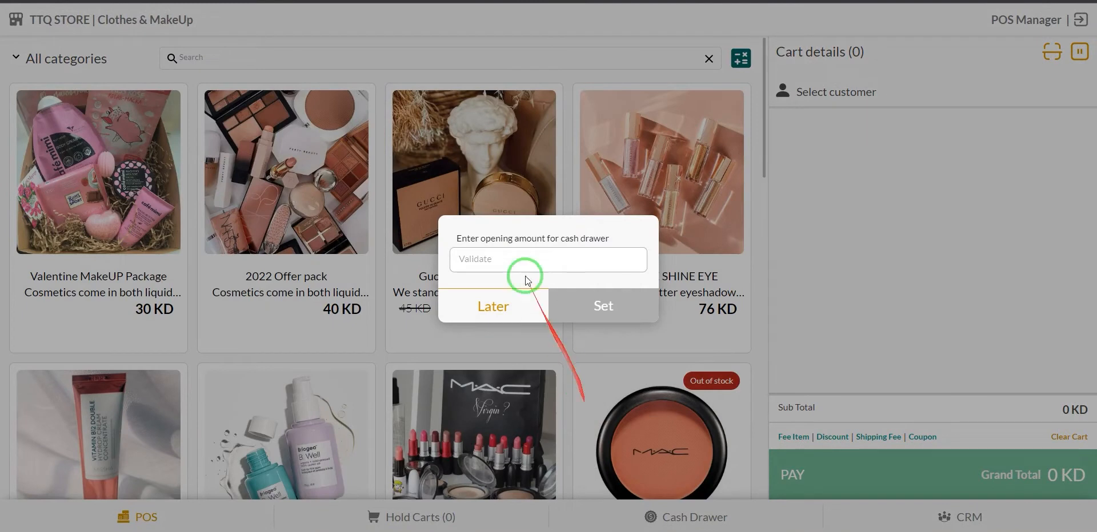
# Postpone the cash drawer opening amount with Later to reach the Clothes & MakeUp catalogue.
pyautogui.click(465, 261)
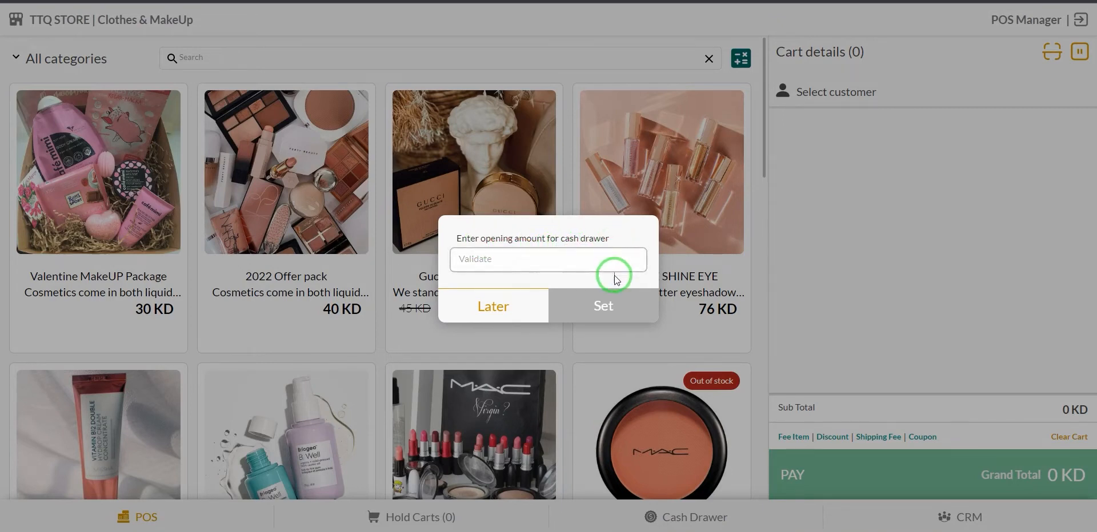
pyautogui.click(498, 309)
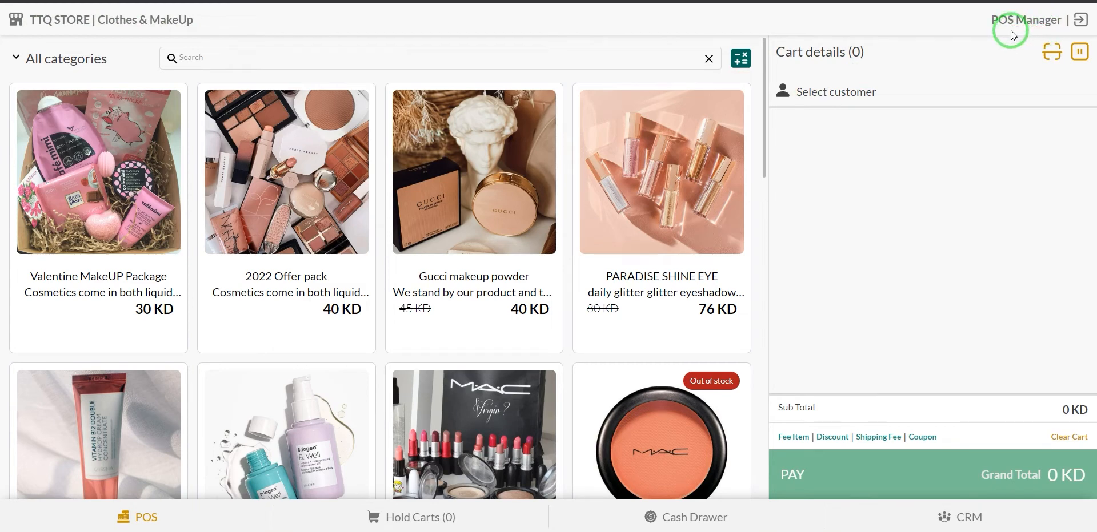
pyautogui.click(1077, 24)
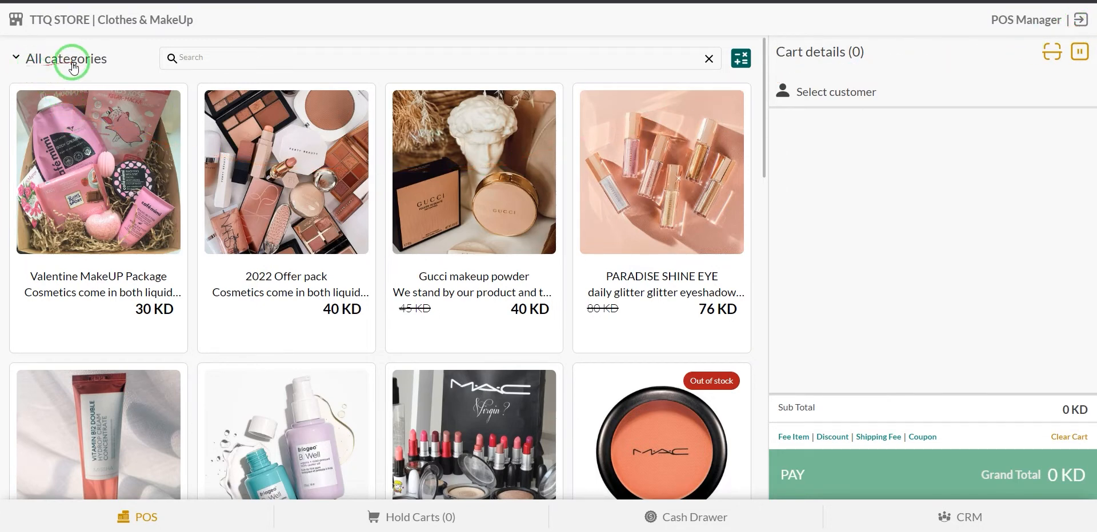
pyautogui.click(28, 60)
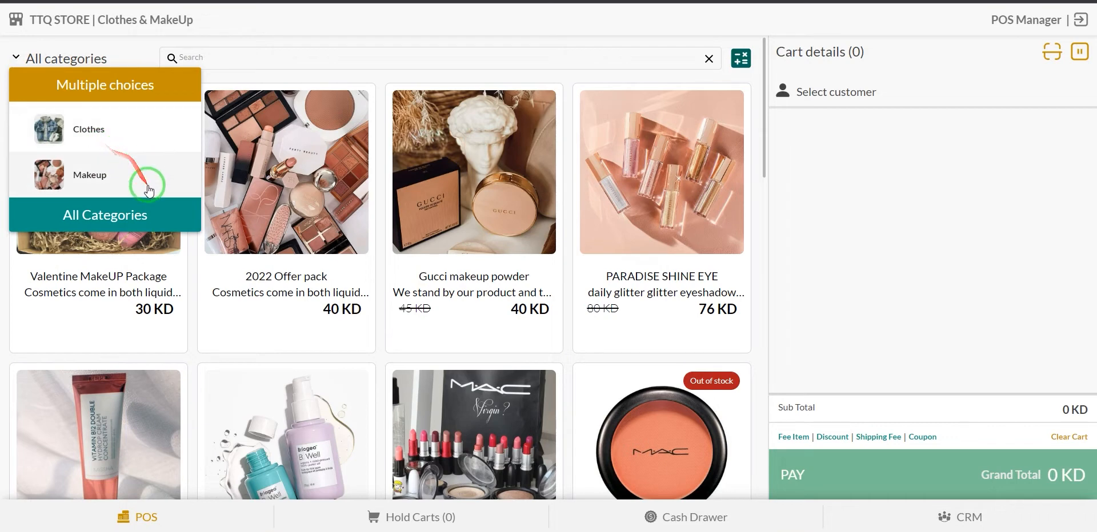
pyautogui.click(122, 140)
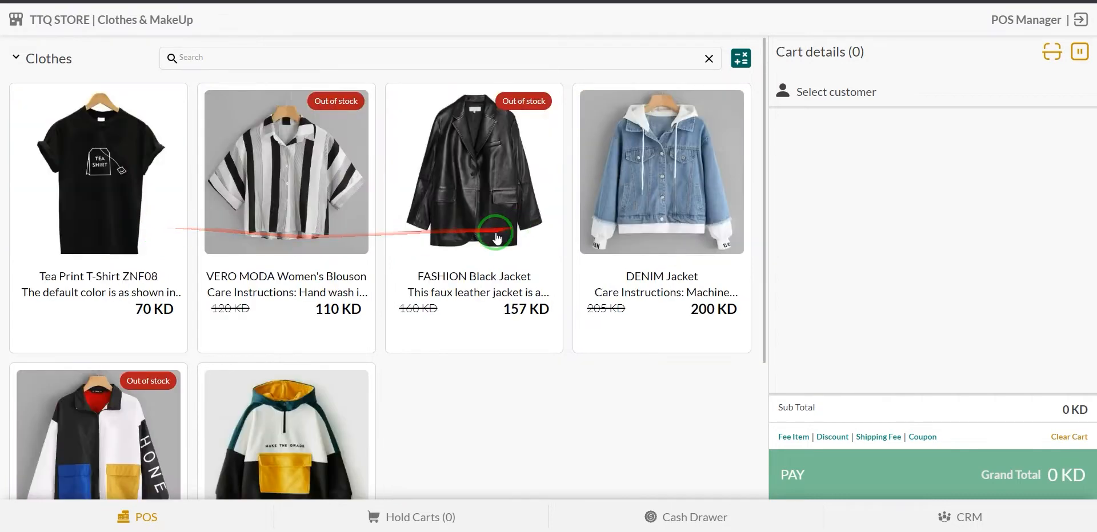
pyautogui.scroll(-2, 233, 221)
pyautogui.scroll(1, 183, 240)
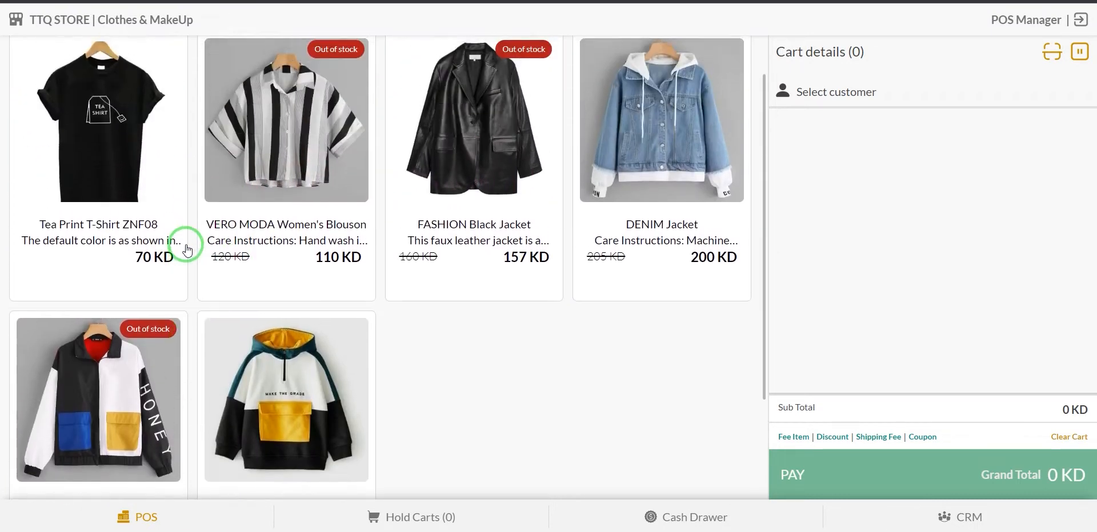
pyautogui.scroll(1, 188, 249)
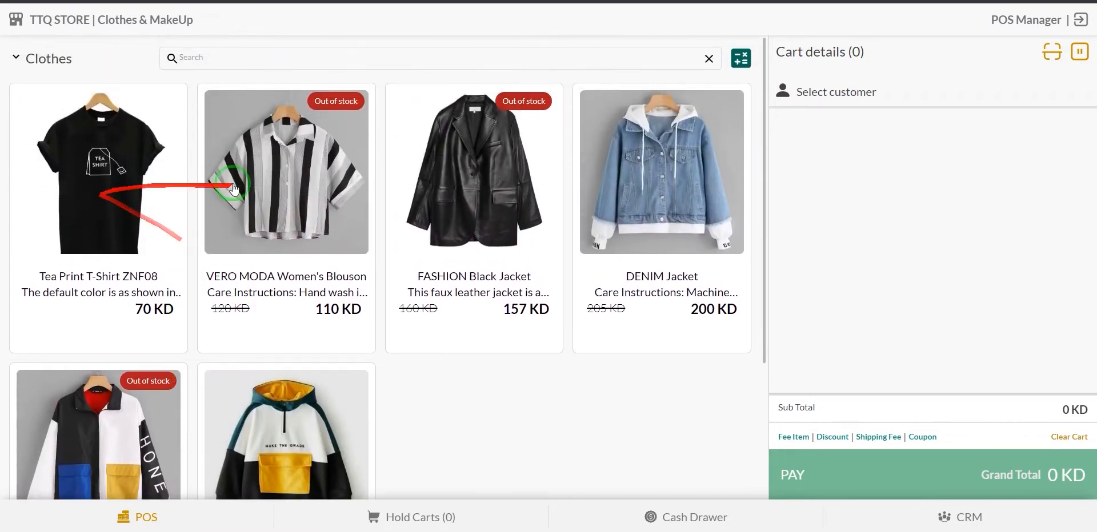
pyautogui.click(50, 68)
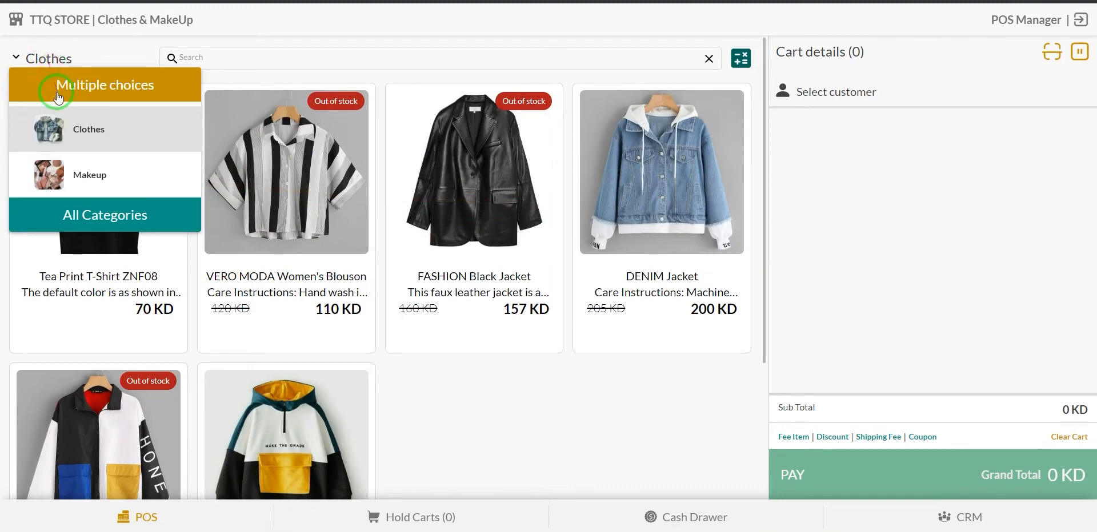
pyautogui.click(112, 182)
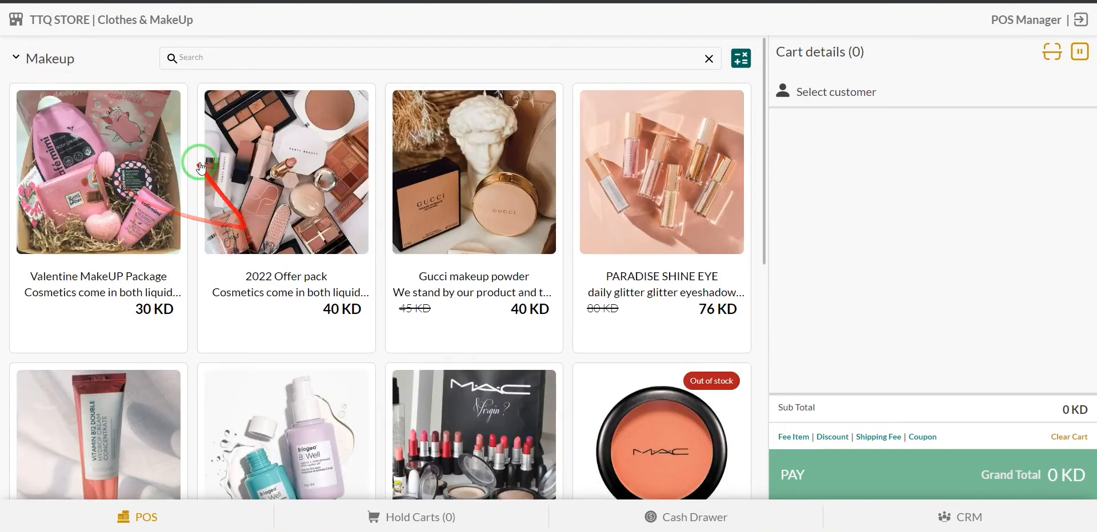
pyautogui.click(42, 54)
pyautogui.click(71, 215)
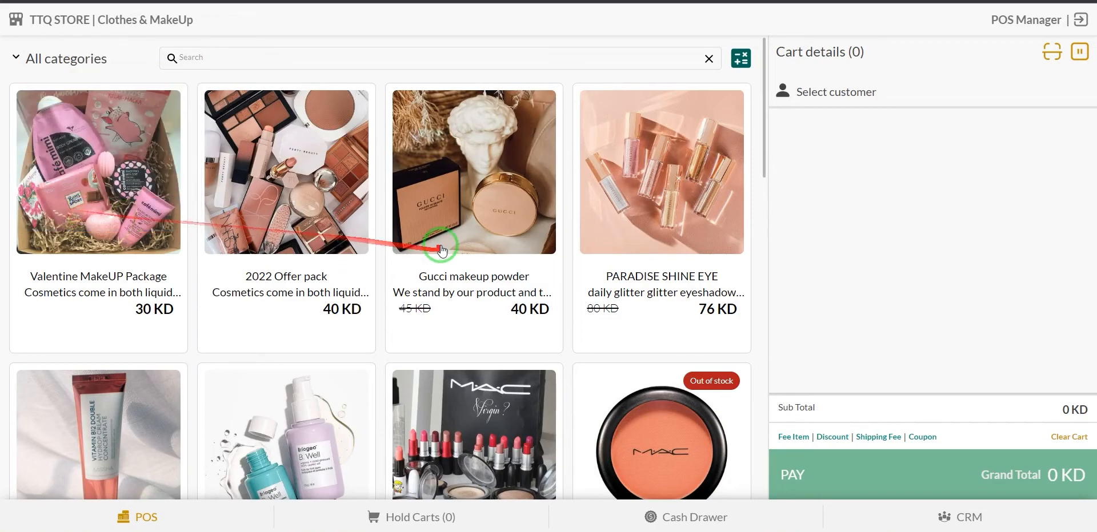
pyautogui.scroll(-5, 440, 232)
pyautogui.scroll(-5, 400, 285)
pyautogui.scroll(15, 367, 238)
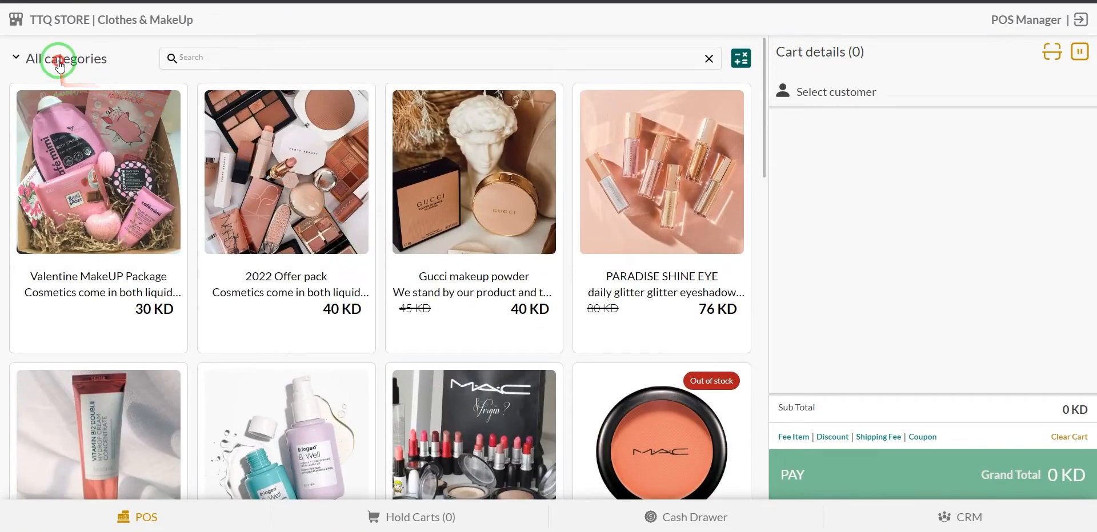
# Enable multiple category choices and filter the product grid by both Clothes and Makeup.
pyautogui.click(56, 59)
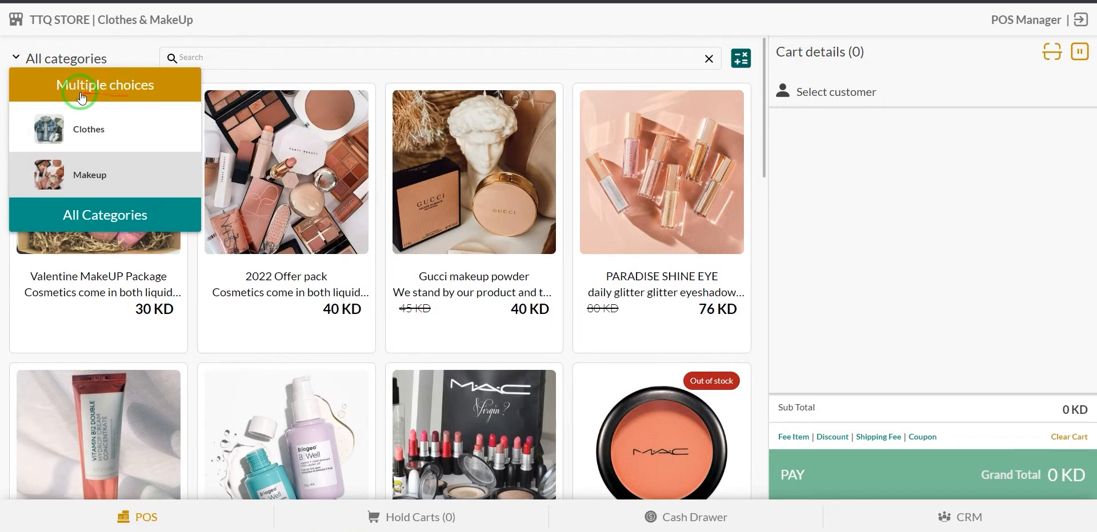
pyautogui.click(126, 97)
pyautogui.click(82, 177)
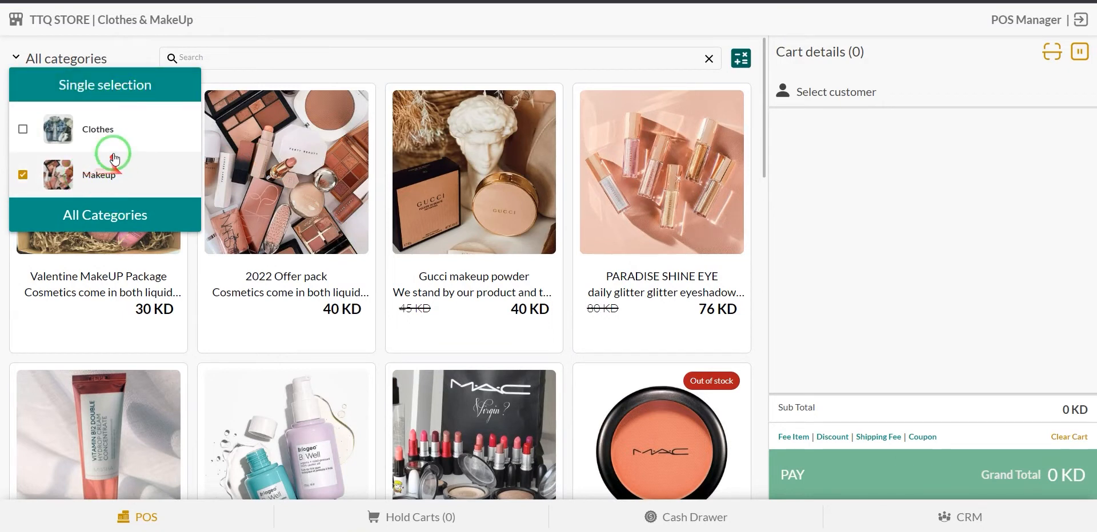
pyautogui.click(101, 128)
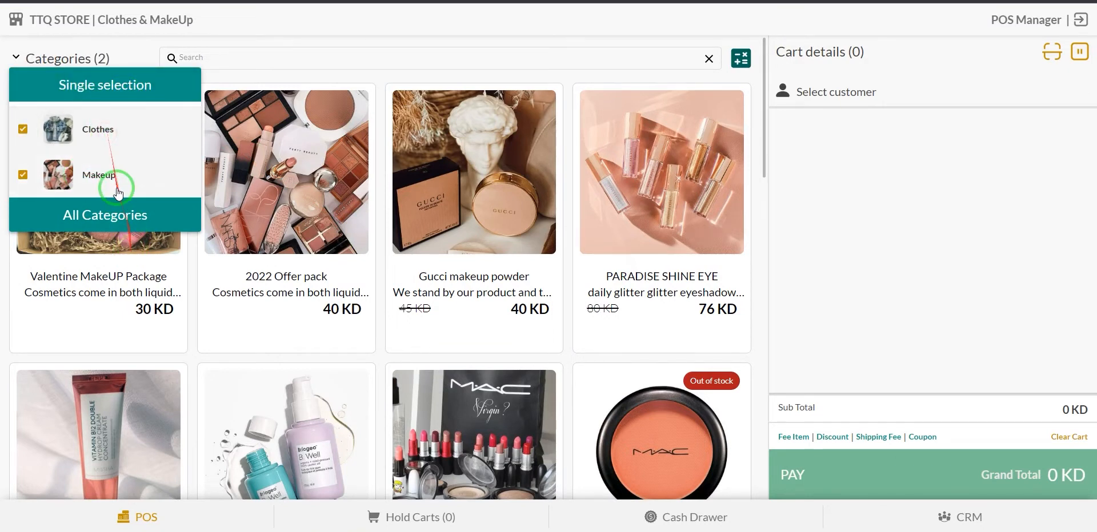
pyautogui.click(110, 158)
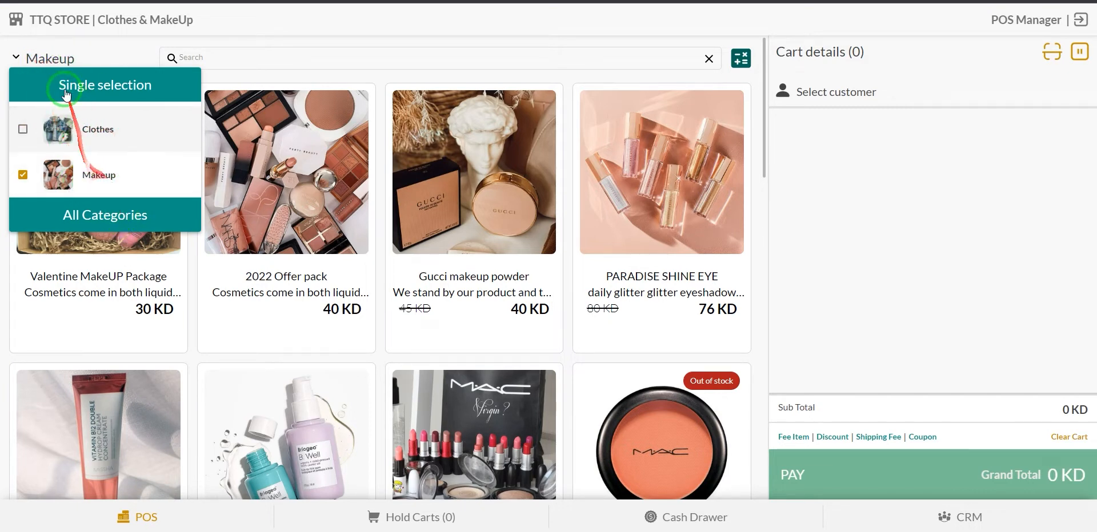
pyautogui.click(92, 127)
pyautogui.click(93, 171)
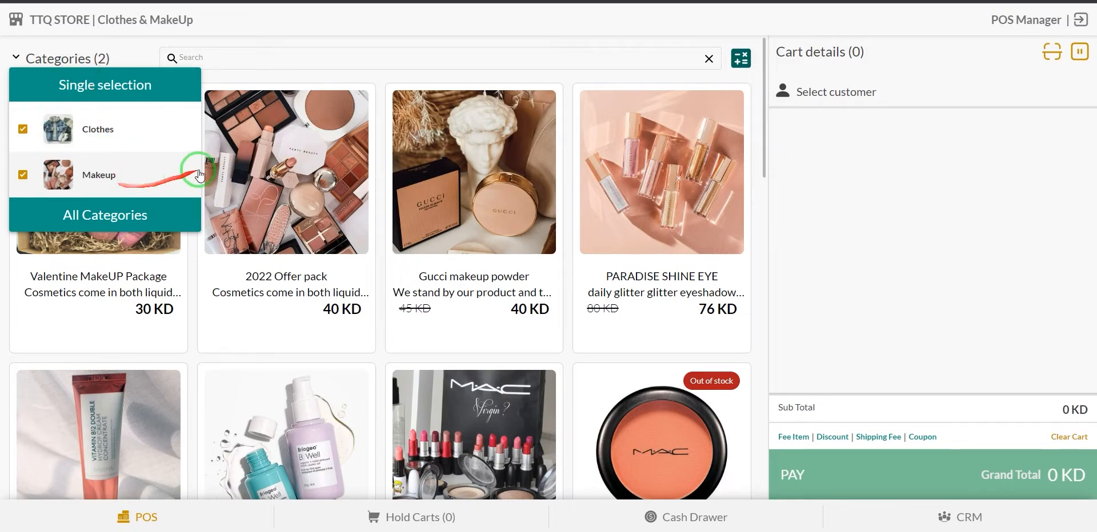
pyautogui.click(245, 77)
pyautogui.scroll(-10, 323, 214)
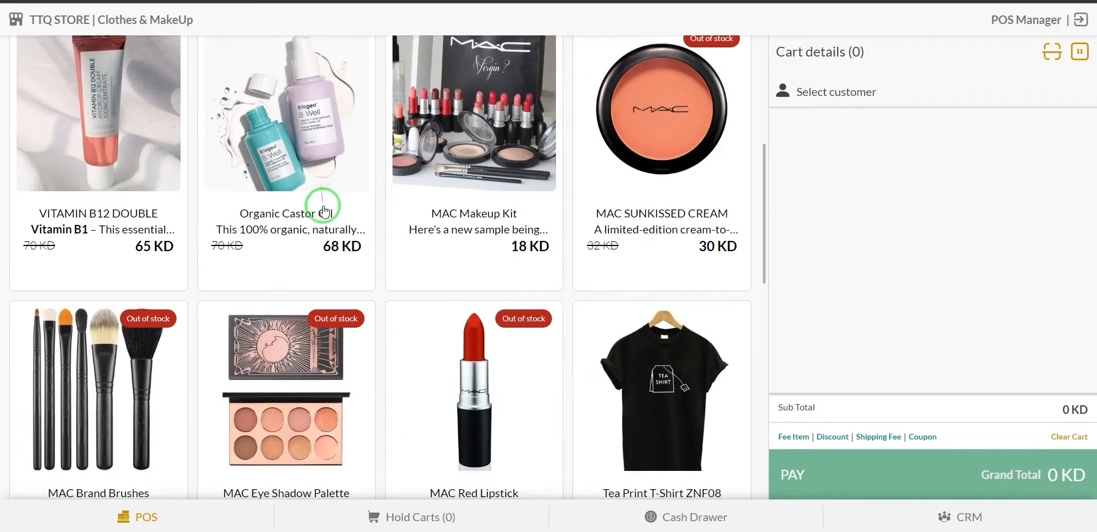
pyautogui.scroll(10, 323, 214)
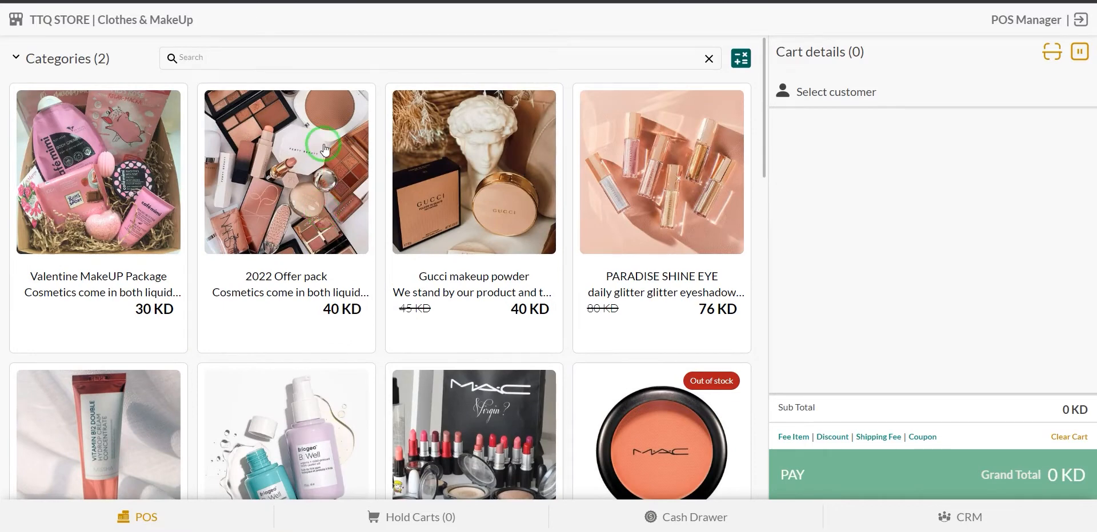
pyautogui.click(266, 57)
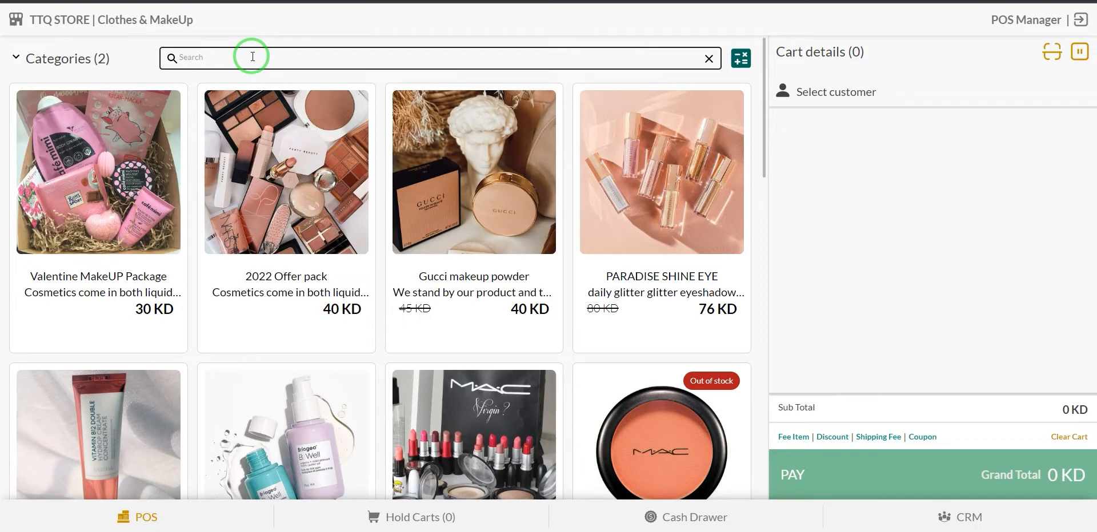
pyautogui.click(253, 57)
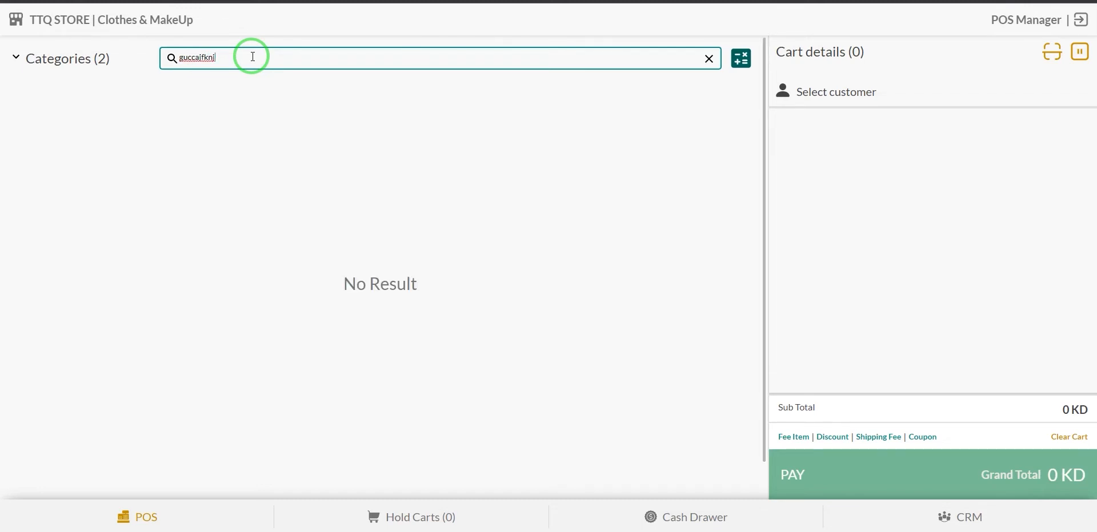
pyautogui.hotkey('ctrl', 'a')
pyautogui.press('BackSpace')
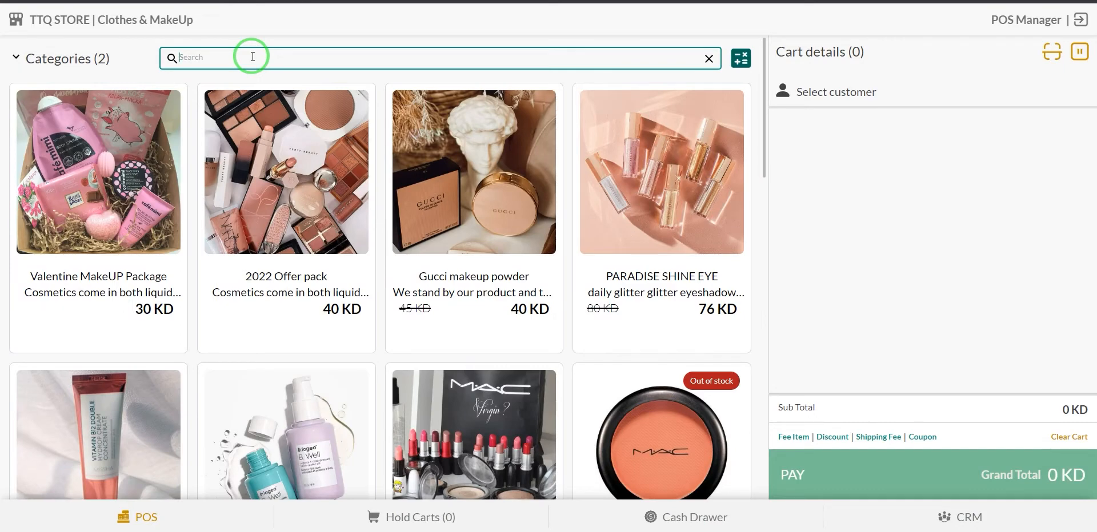
pyautogui.click(695, 32)
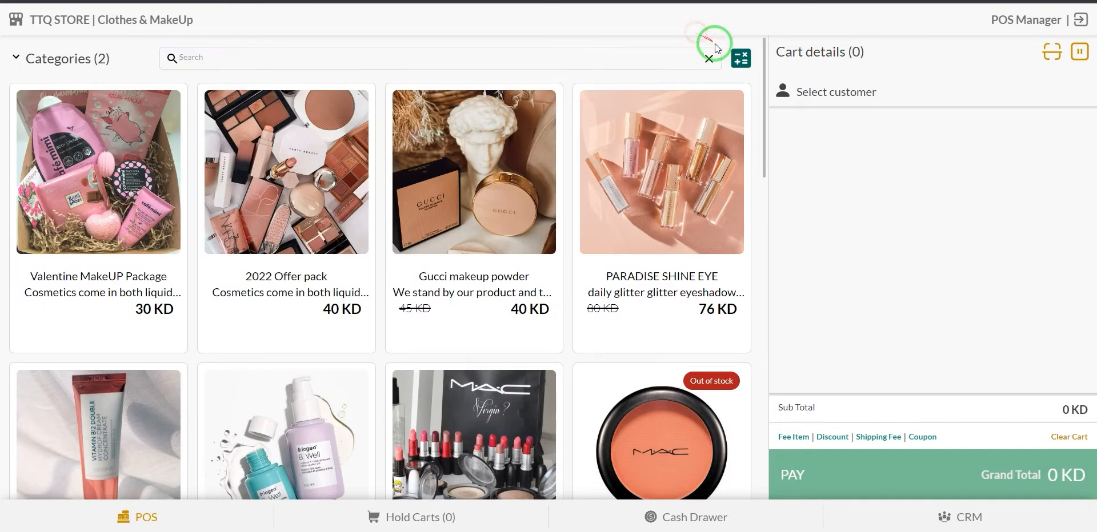
pyautogui.click(742, 62)
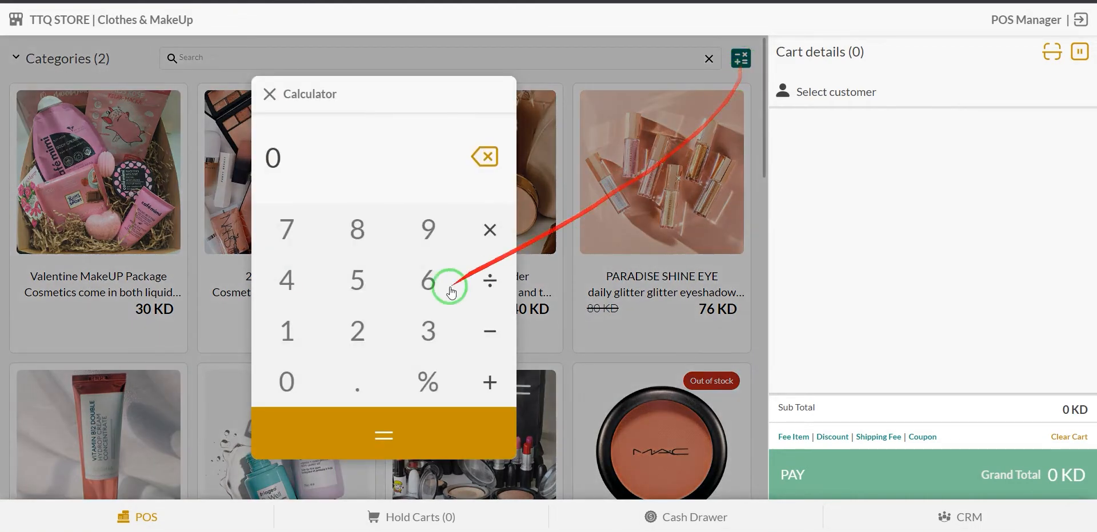
pyautogui.click(288, 327)
pyautogui.click(286, 378)
pyautogui.click(286, 379)
pyautogui.click(490, 380)
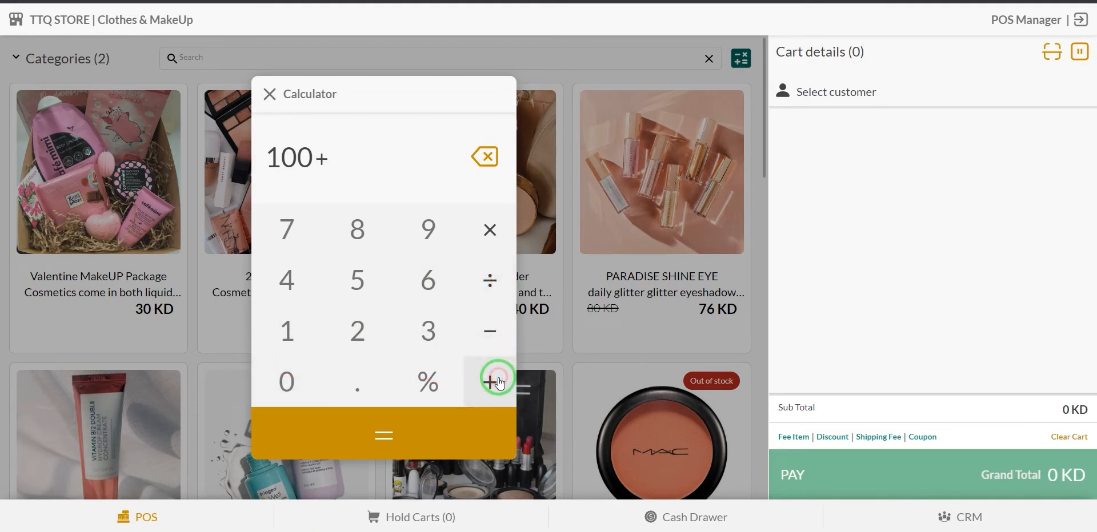
pyautogui.click(286, 330)
pyautogui.click(290, 374)
pyautogui.click(420, 380)
pyautogui.click(407, 435)
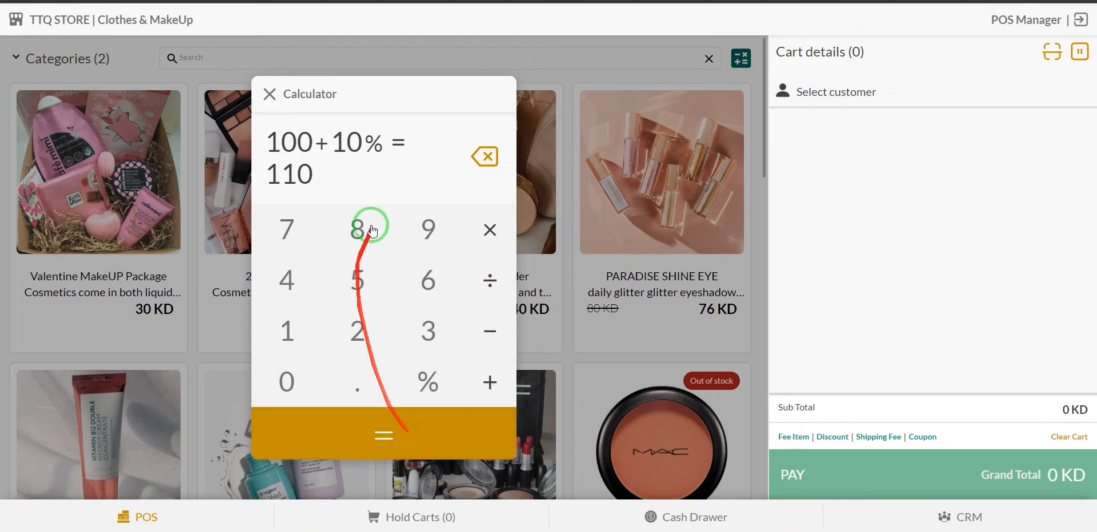
pyautogui.click(486, 156)
pyautogui.click(486, 156)
pyautogui.click(486, 156)
pyautogui.click(268, 93)
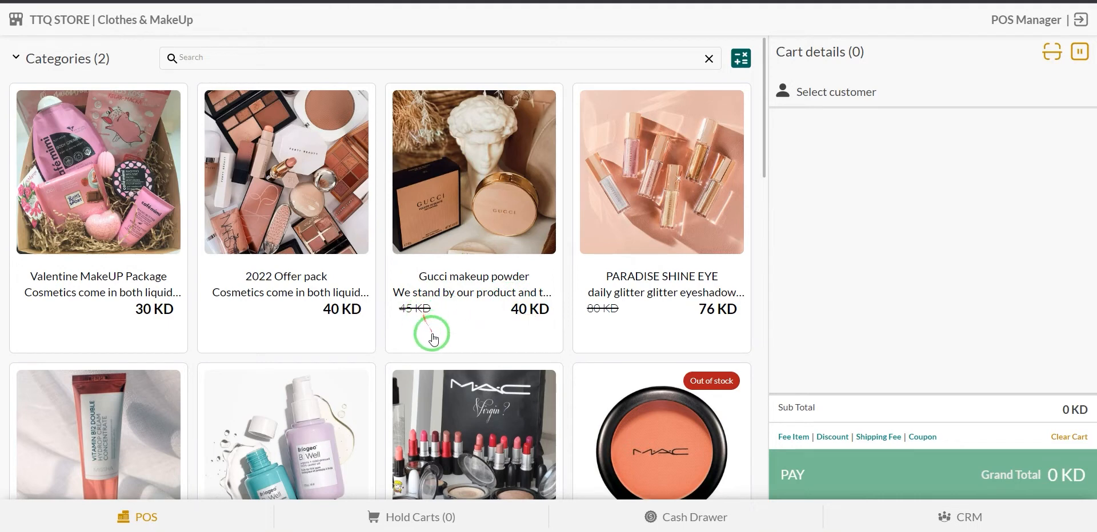
pyautogui.click(470, 198)
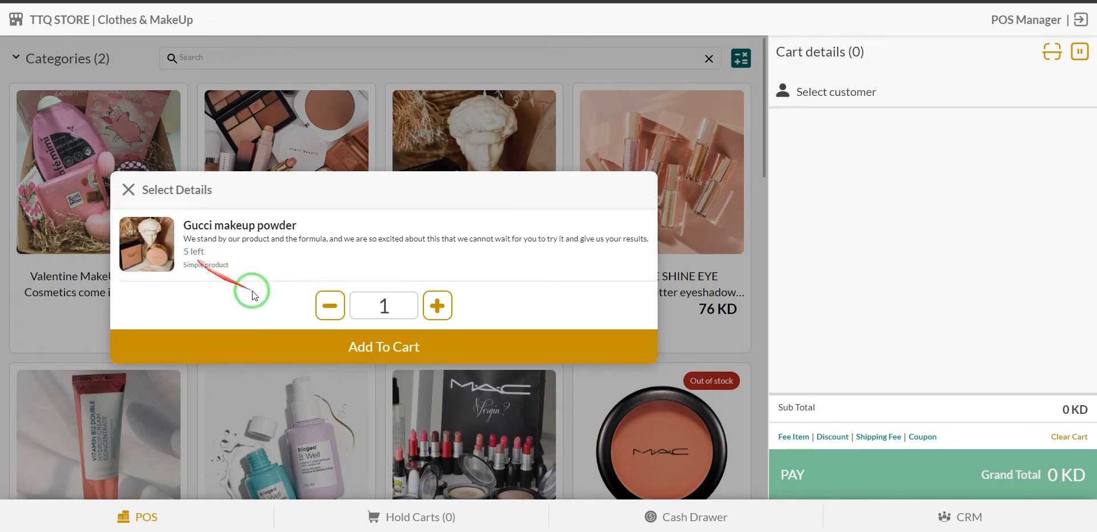
pyautogui.click(436, 311)
pyautogui.click(436, 311)
pyautogui.click(436, 311)
pyautogui.click(328, 309)
pyautogui.click(327, 309)
pyautogui.click(327, 308)
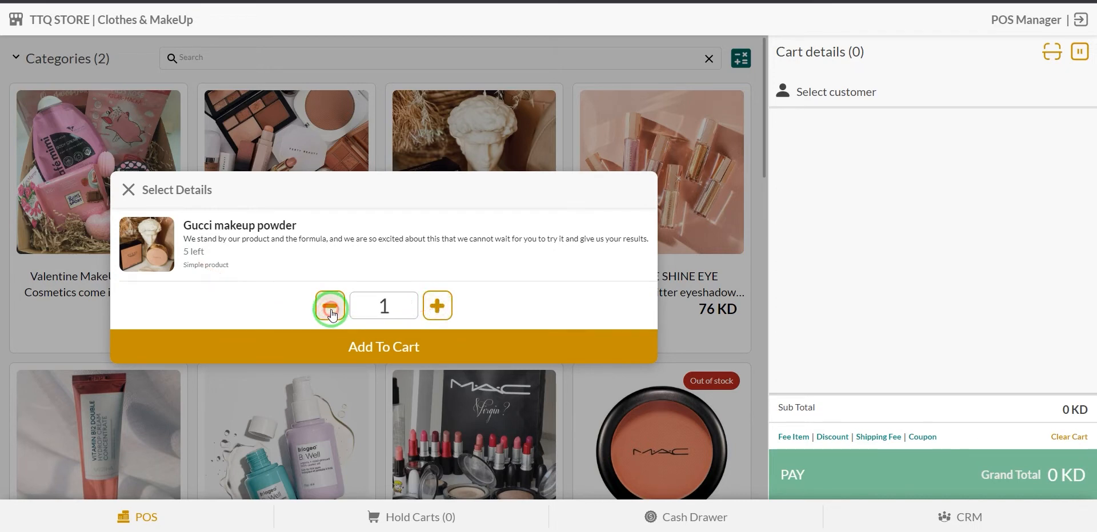
pyautogui.click(432, 311)
pyautogui.click(433, 312)
pyautogui.click(434, 311)
pyautogui.click(437, 312)
pyautogui.click(439, 312)
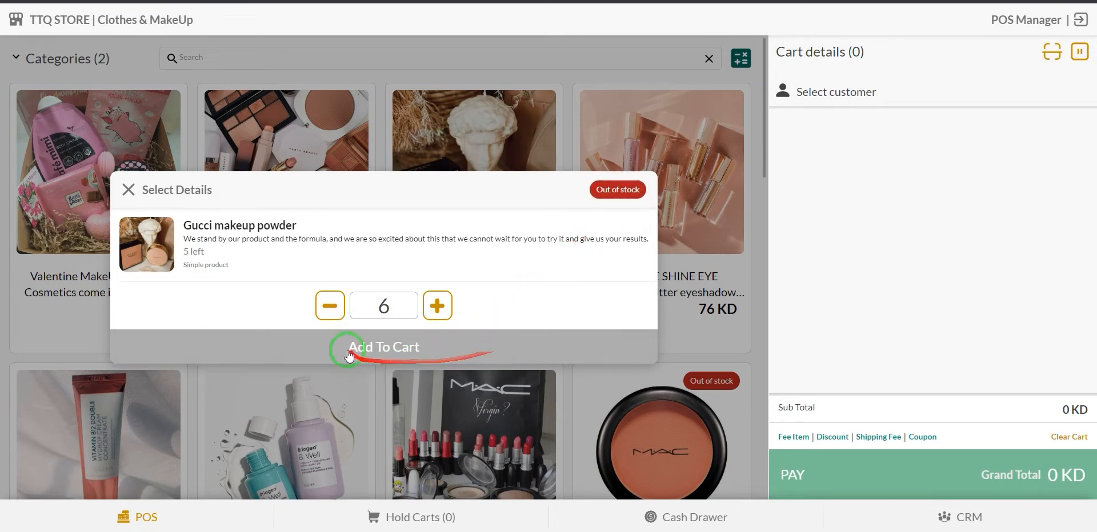
pyautogui.click(332, 307)
pyautogui.click(332, 308)
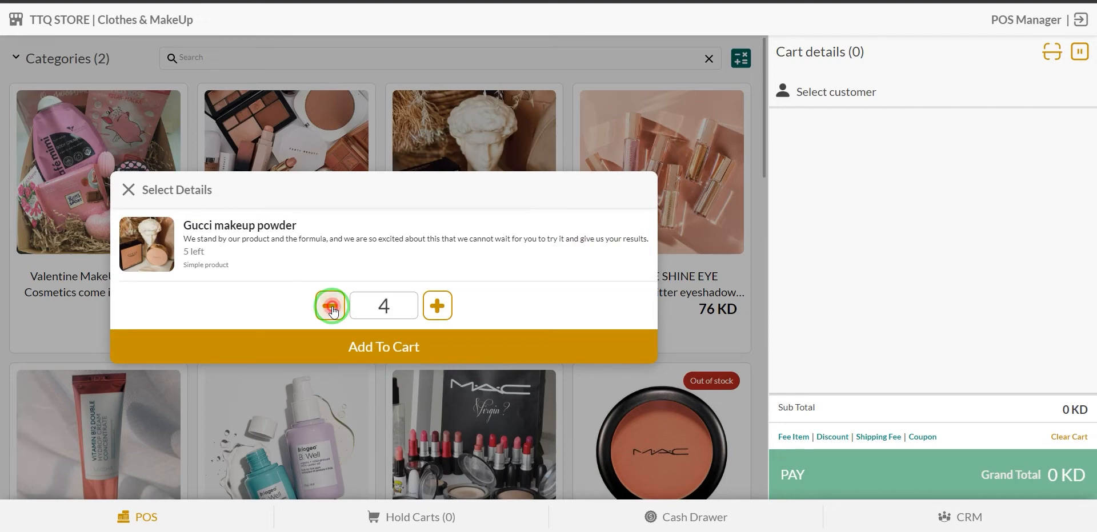
pyautogui.click(331, 308)
pyautogui.click(331, 308)
pyautogui.click(128, 189)
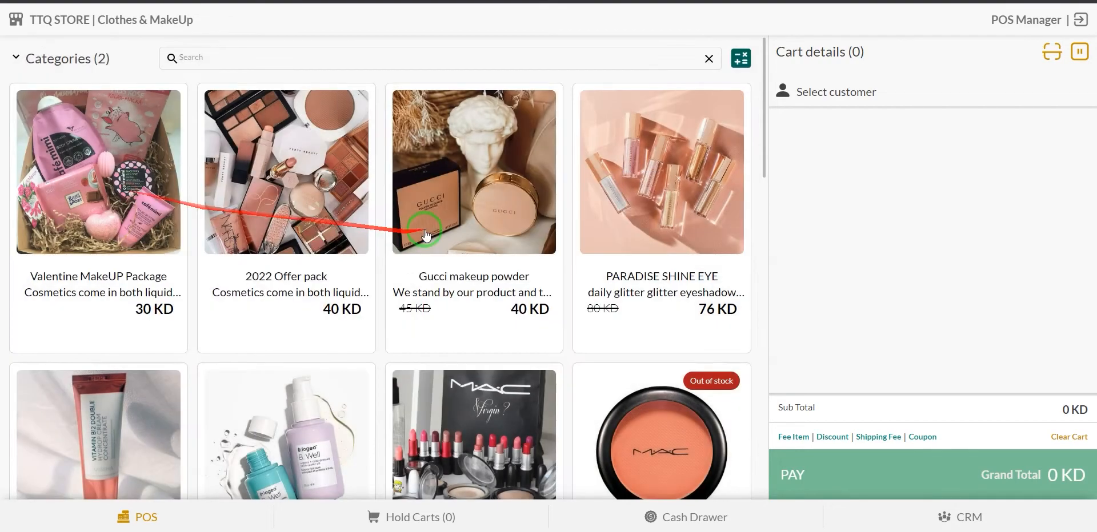
# Scroll the product grid and open the Tea Print T-Shirt ZNF08 details.
pyautogui.scroll(-5, 421, 238)
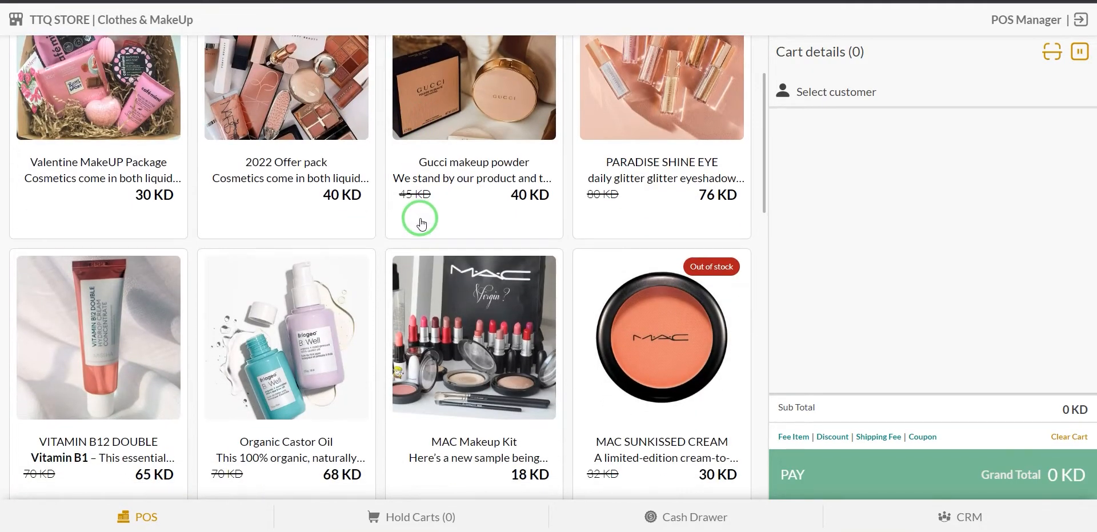
pyautogui.scroll(-4, 421, 219)
pyautogui.scroll(1, 651, 228)
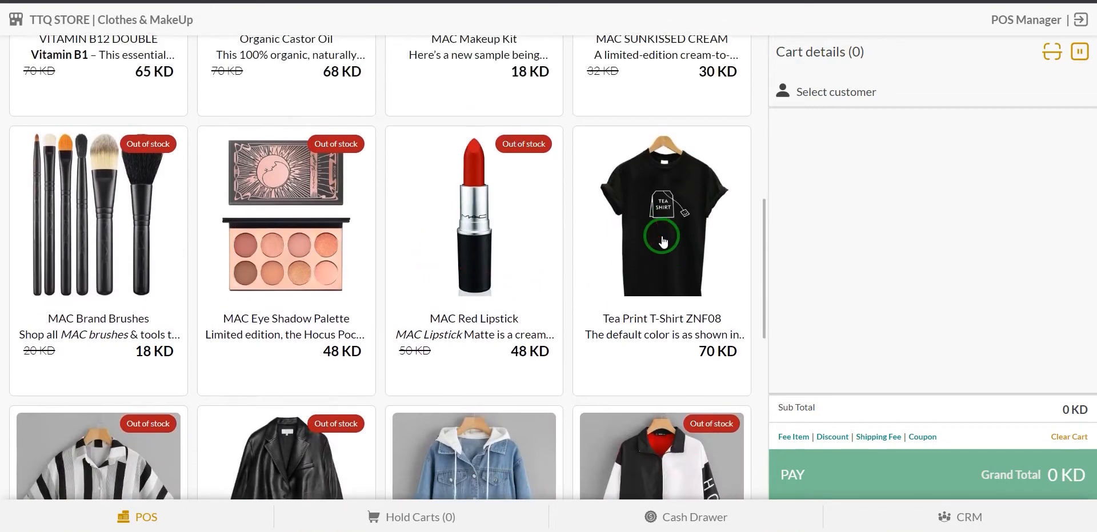
pyautogui.click(663, 227)
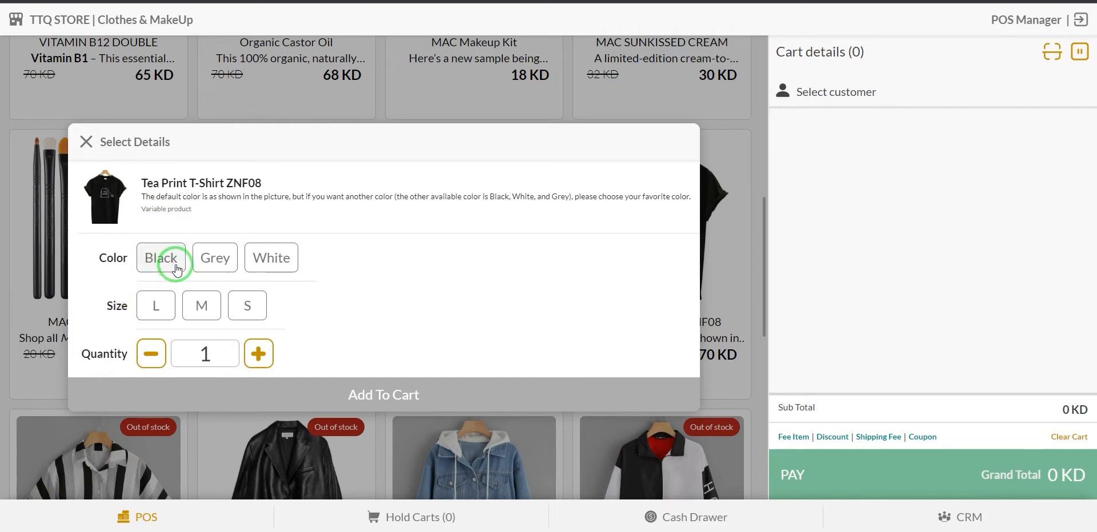
# Compare the shirt's Black/L, Grey/M and out-of-stock Black/M variations, then close without adding it.
pyautogui.click(276, 393)
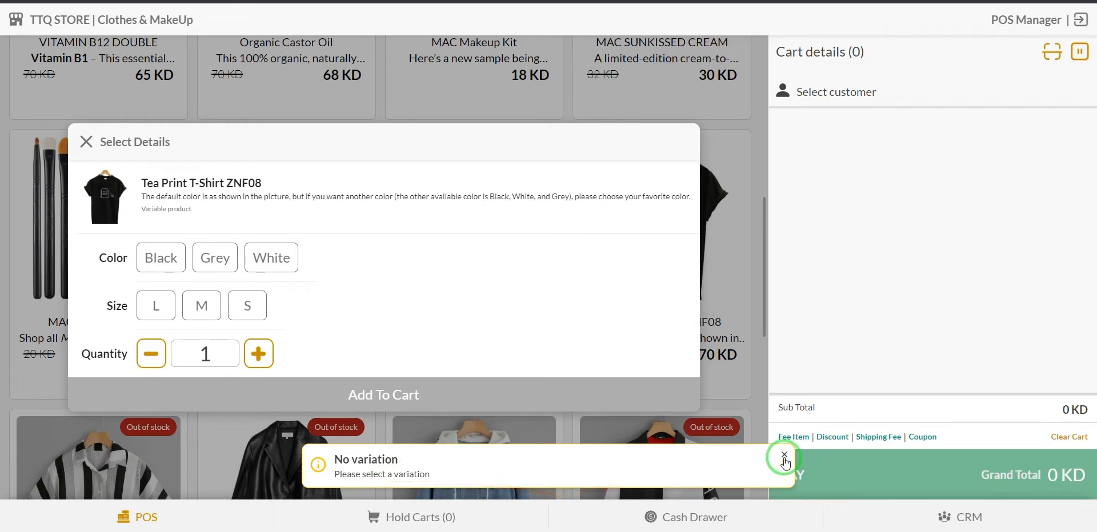
pyautogui.click(784, 455)
pyautogui.click(152, 256)
pyautogui.click(161, 303)
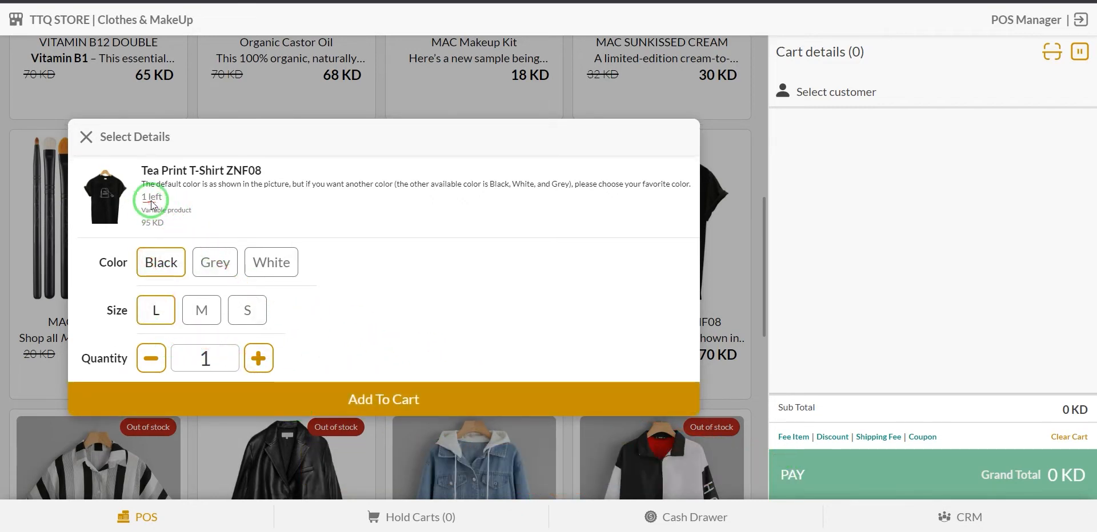
pyautogui.click(215, 262)
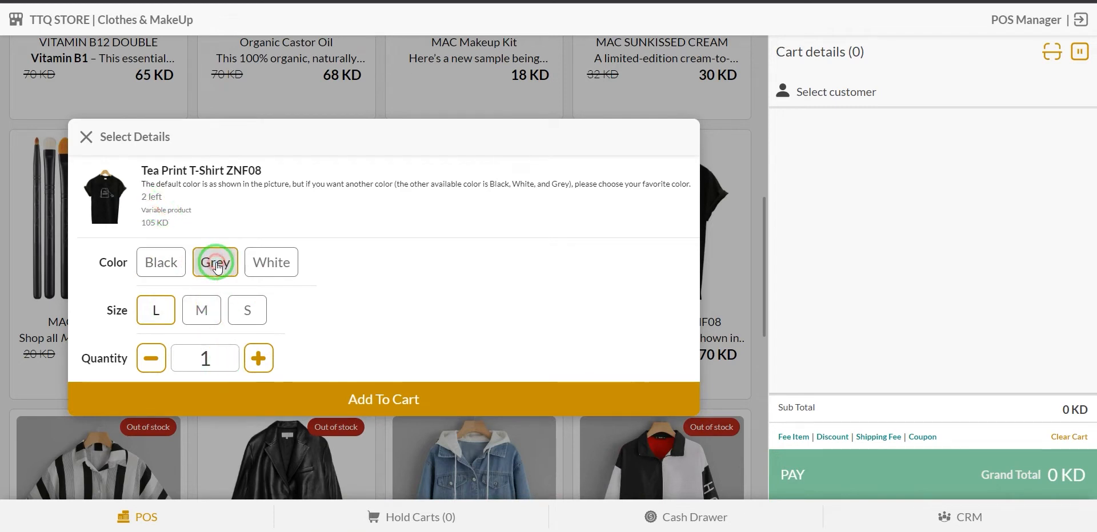
pyautogui.click(202, 309)
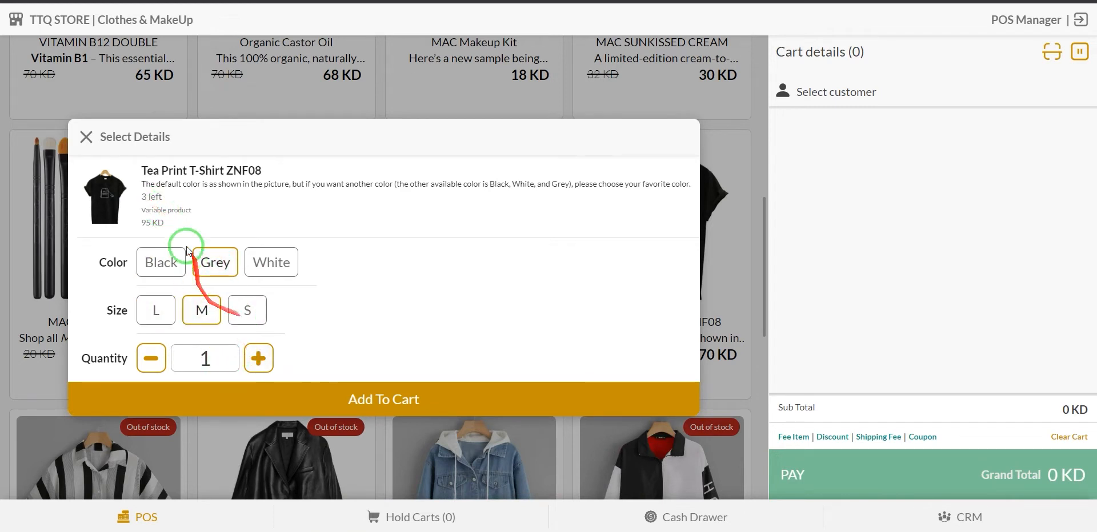
pyautogui.click(153, 263)
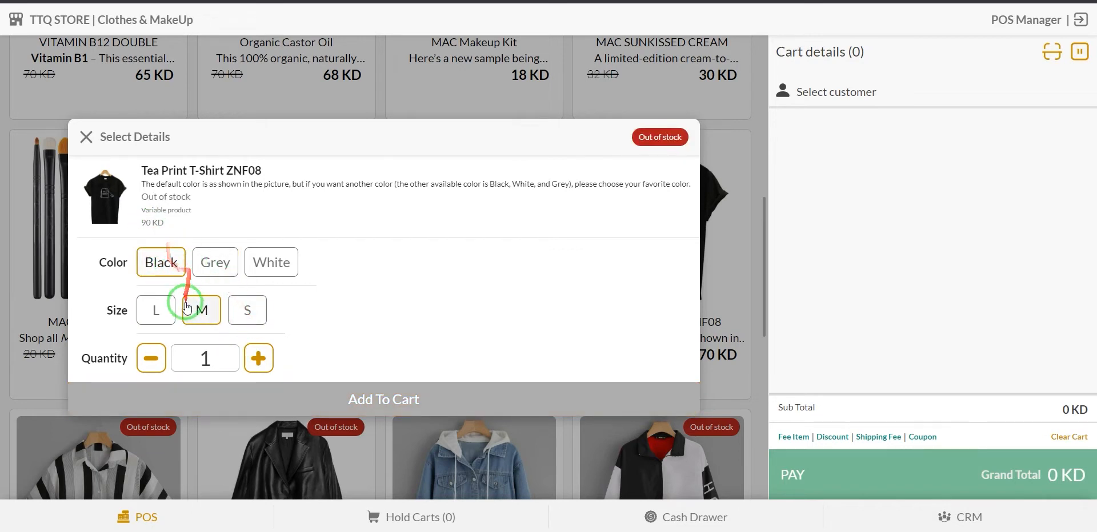
pyautogui.click(319, 399)
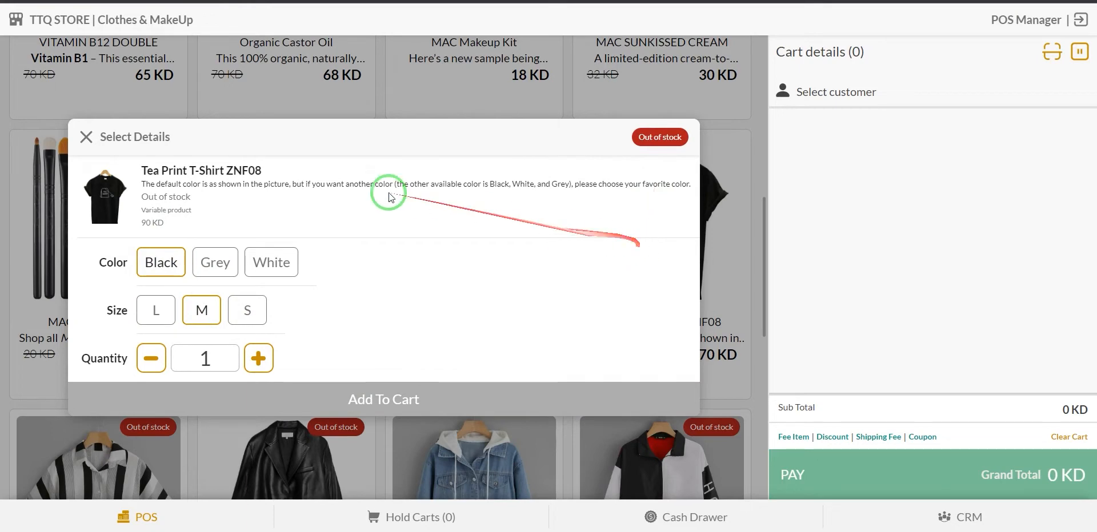
pyautogui.click(87, 137)
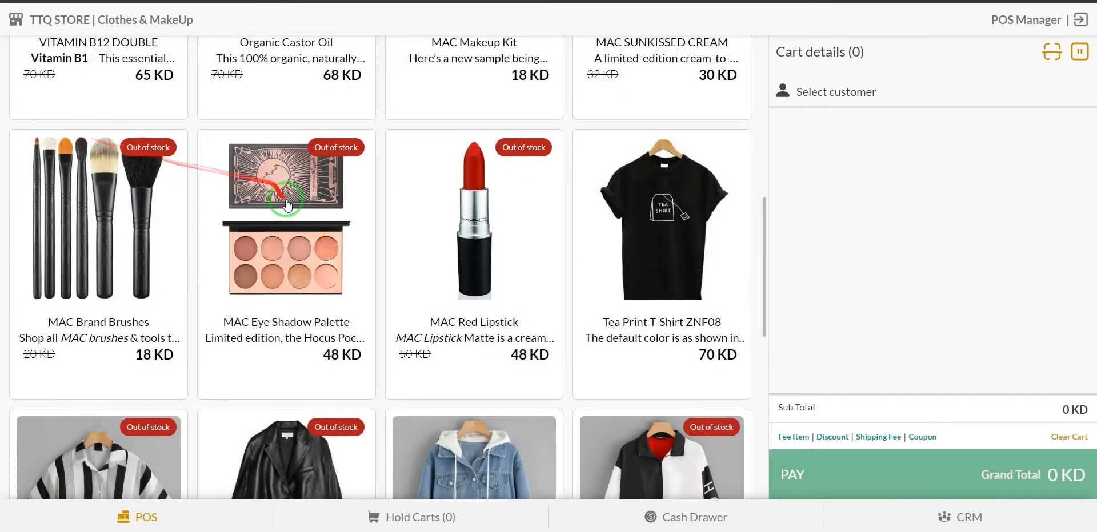
# Open the 2022 Offer pack, raise Organic Castor Oil to 2, and add it to the cart.
pyautogui.scroll(3, 290, 214)
pyautogui.scroll(5, 290, 212)
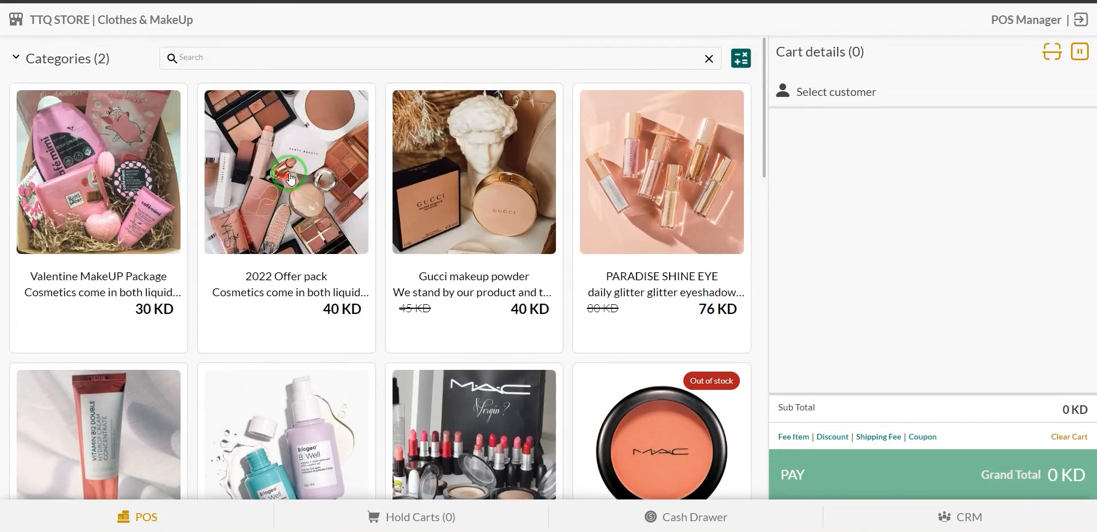
pyautogui.click(294, 171)
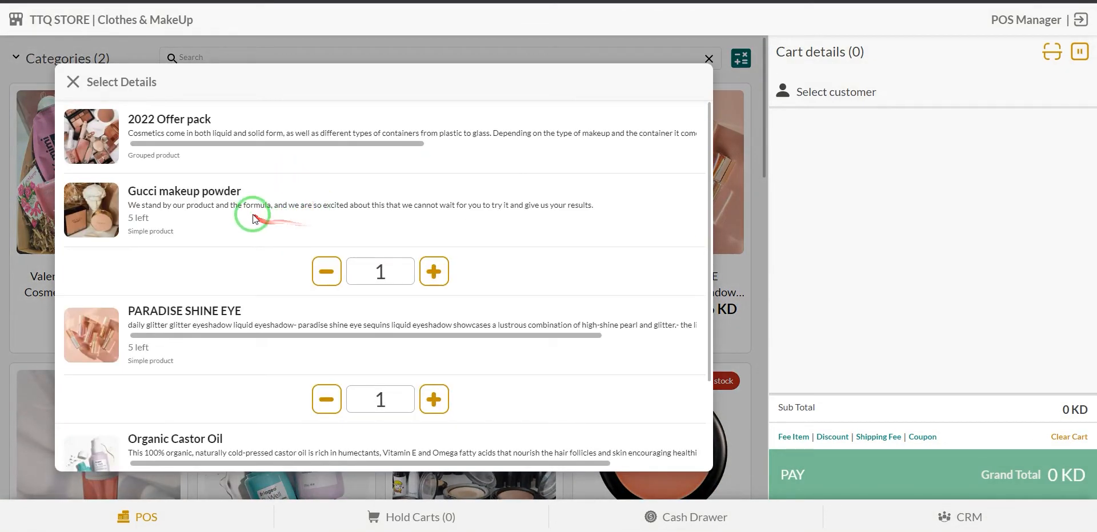
pyautogui.scroll(-1, 274, 209)
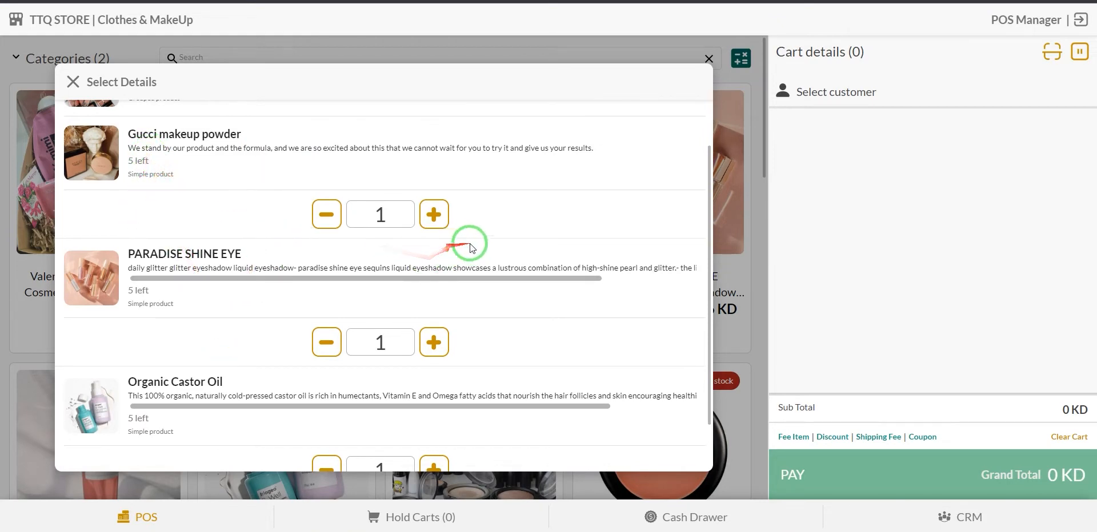
pyautogui.scroll(-1, 462, 239)
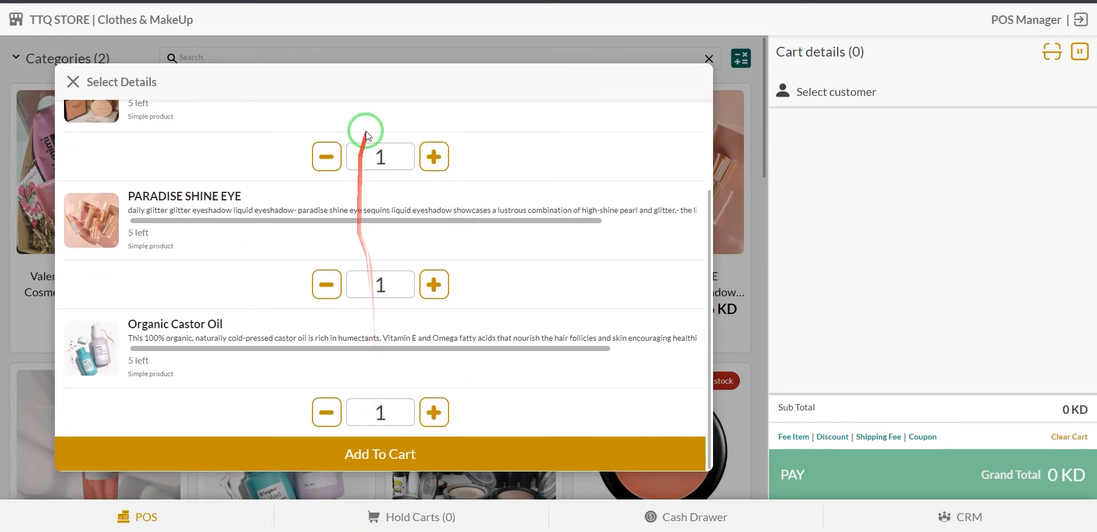
pyautogui.scroll(2, 347, 312)
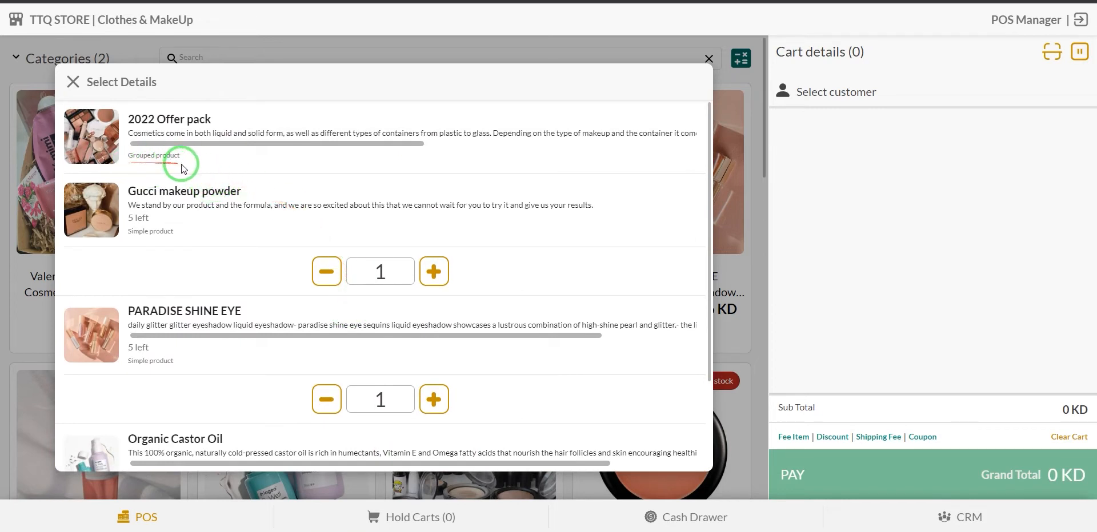
pyautogui.scroll(-1, 143, 223)
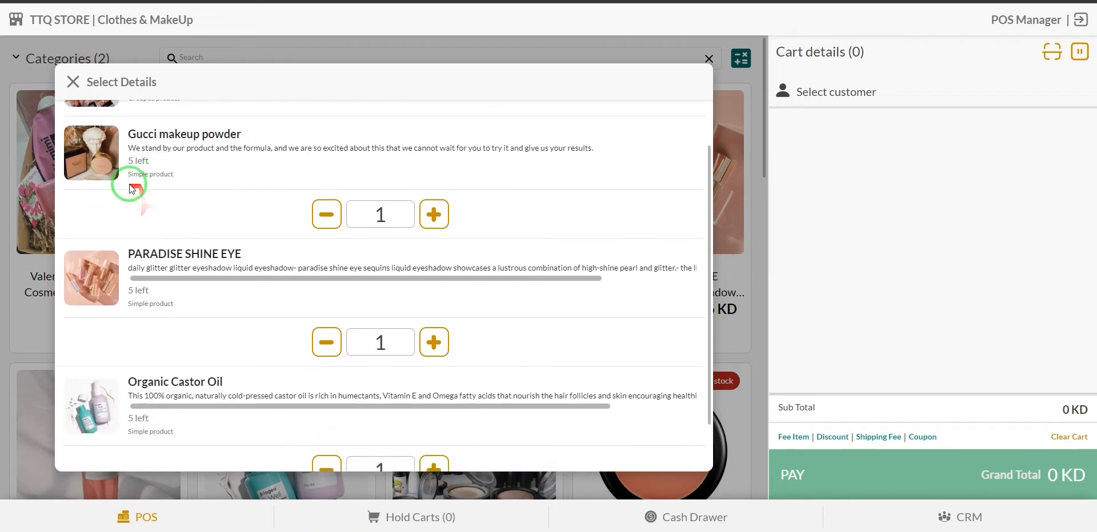
pyautogui.scroll(-1, 160, 200)
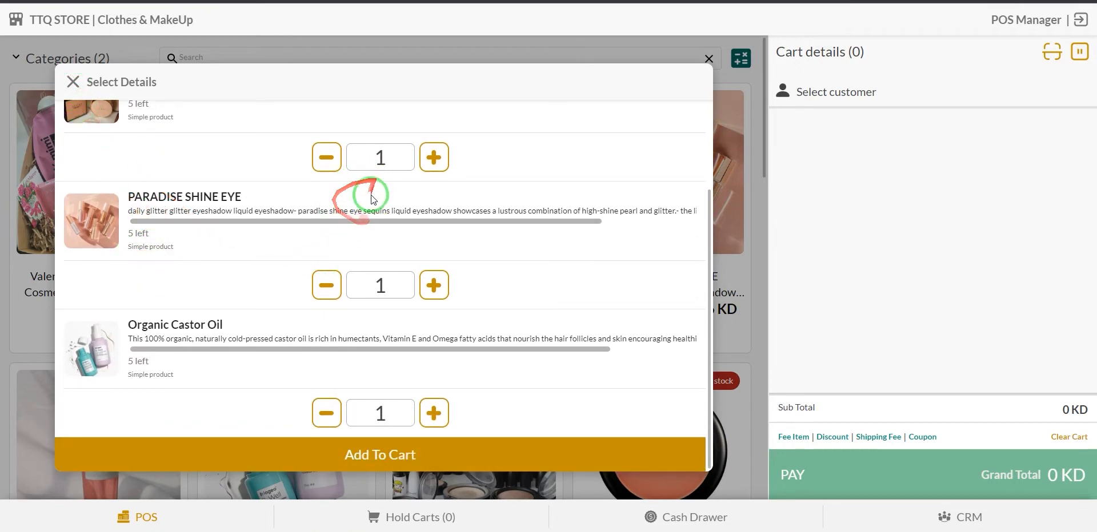
pyautogui.scroll(2, 259, 251)
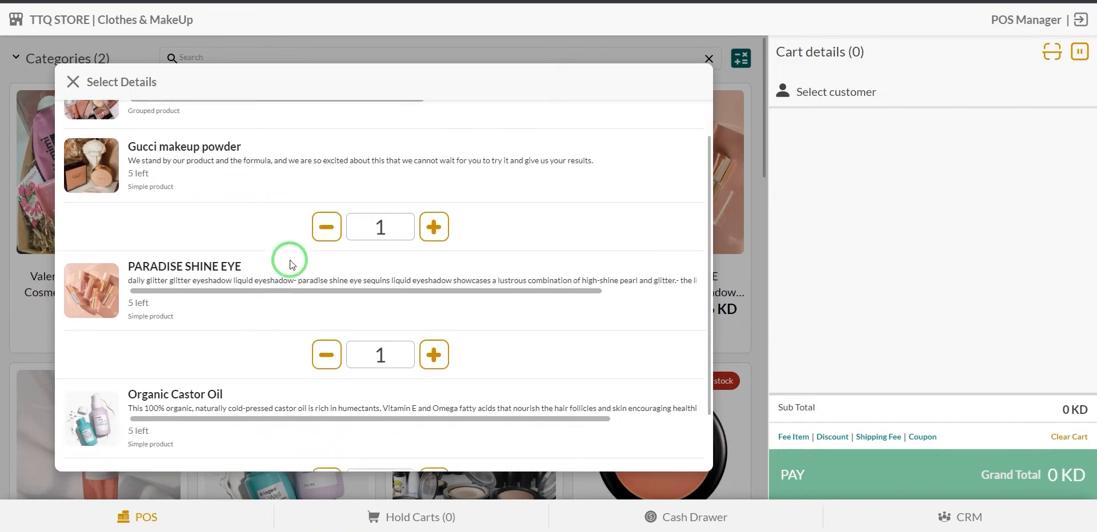
pyautogui.scroll(-2, 286, 259)
pyautogui.click(432, 412)
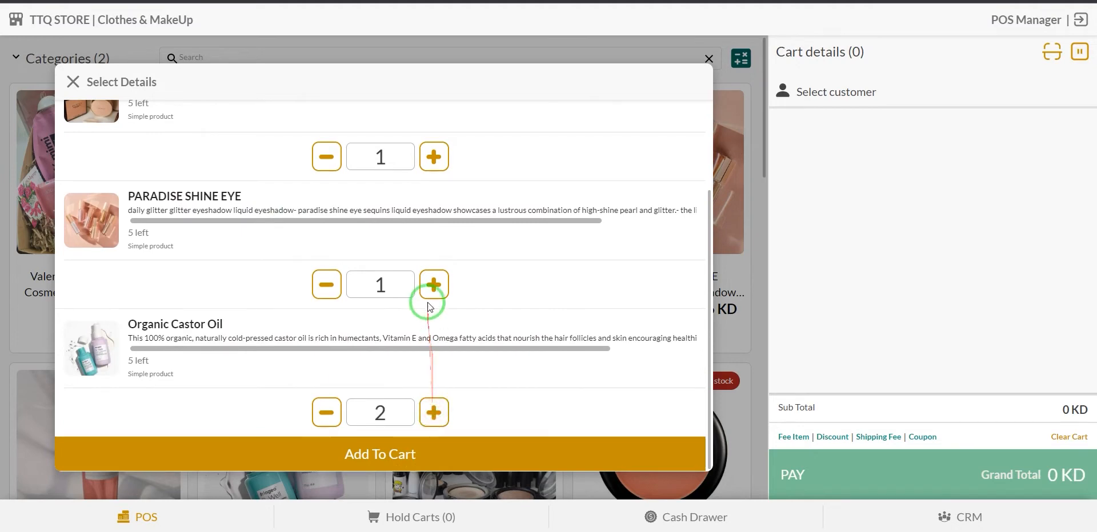
pyautogui.click(447, 460)
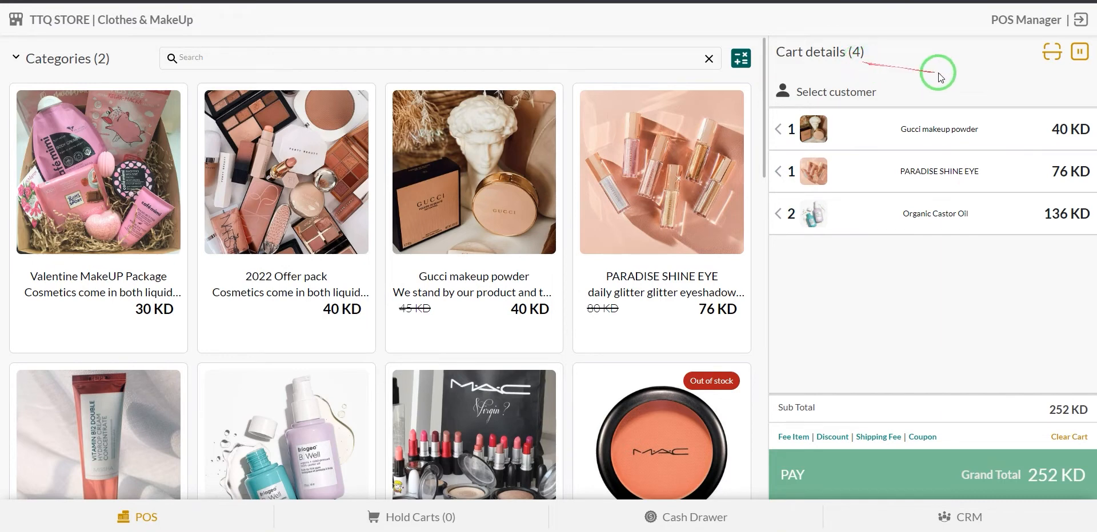
pyautogui.click(1052, 57)
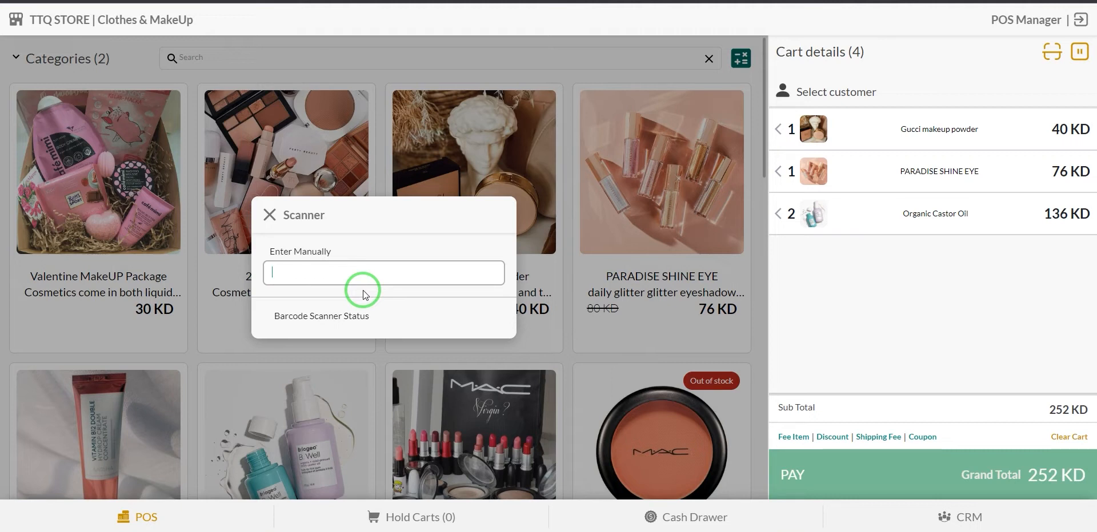
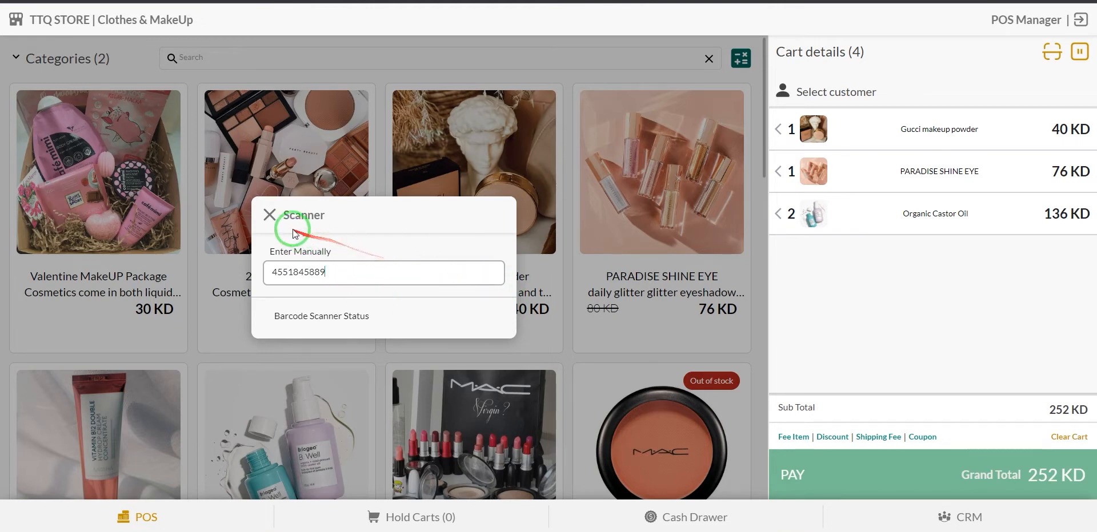
pyautogui.click(270, 216)
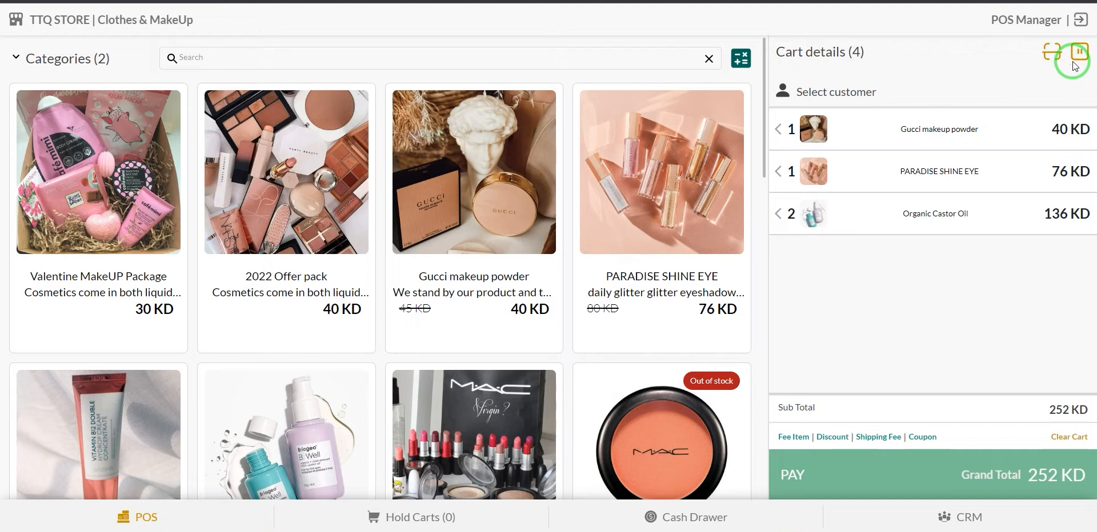
# Hold the current four-item cart with the note 'this is a hold cart'.
pyautogui.click(1078, 55)
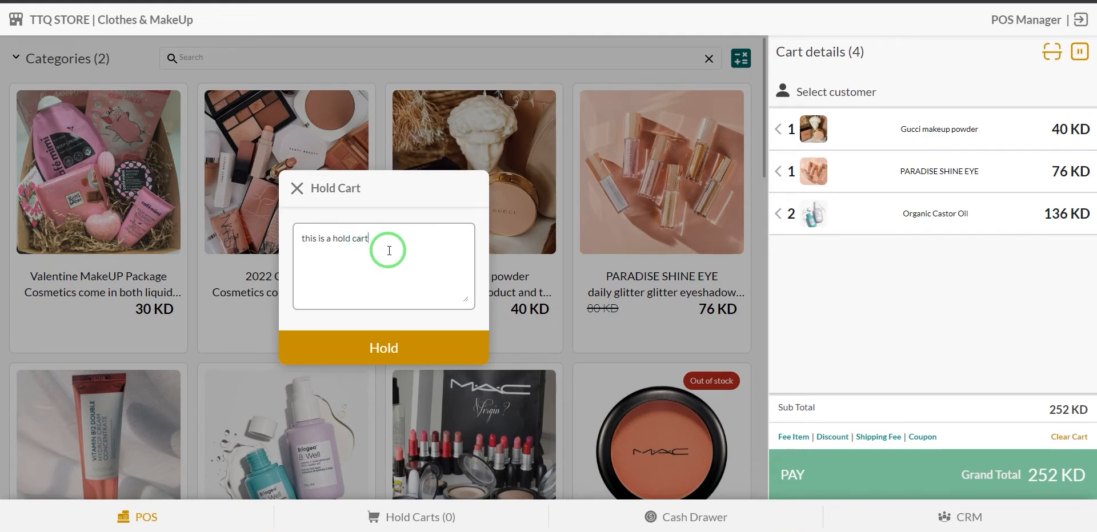
pyautogui.click(421, 345)
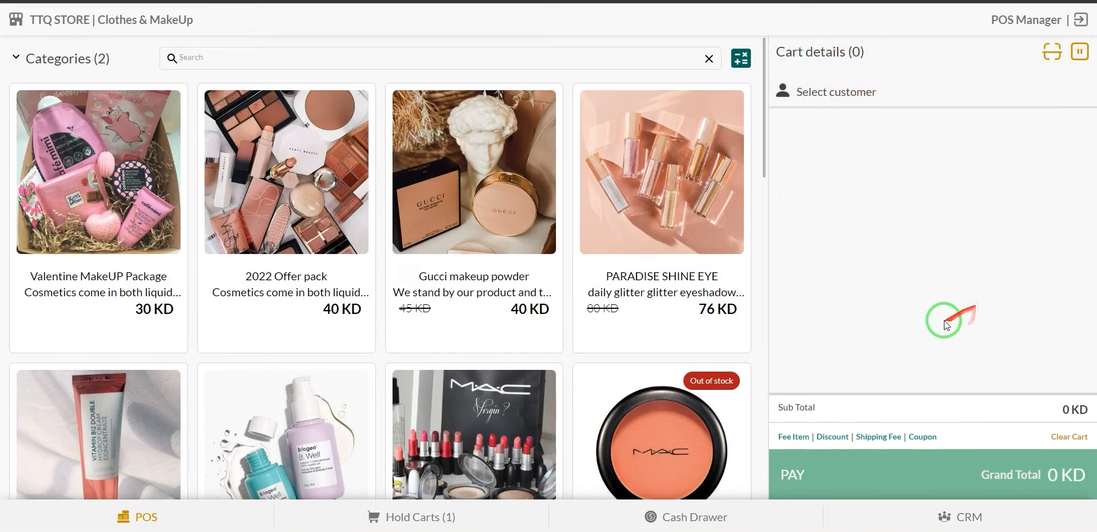
# Reload the held cart from the Hold Carts list to restore the 252 KD sale.
pyautogui.click(464, 522)
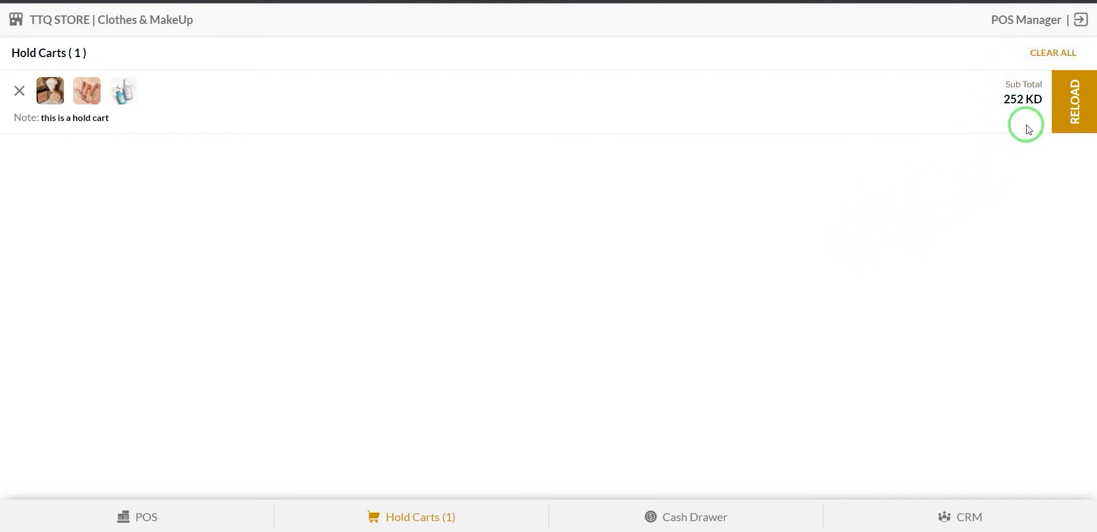
pyautogui.click(1083, 105)
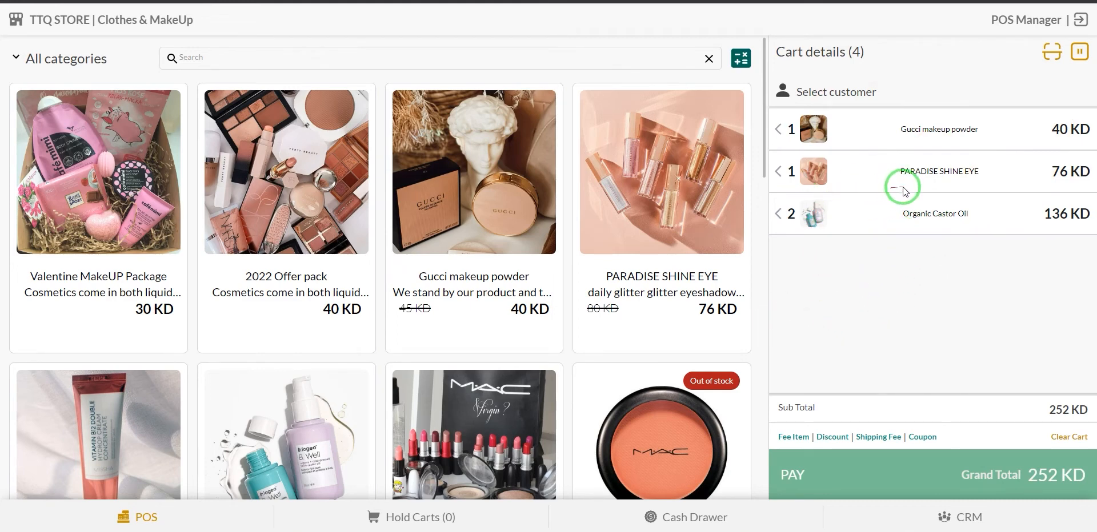
# Search customers by first name, select the matching customer, and use their first saved address.
pyautogui.click(865, 98)
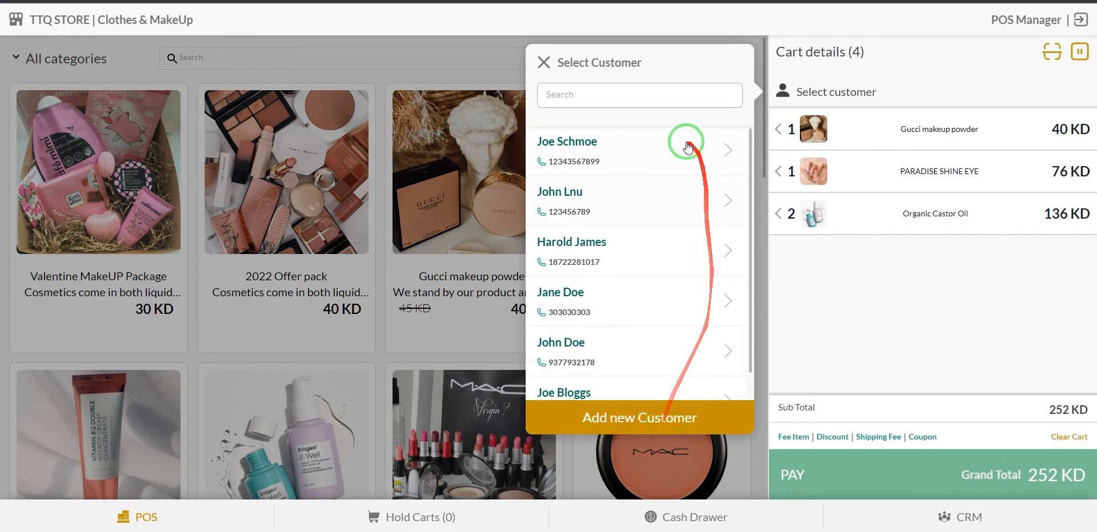
pyautogui.click(642, 94)
pyautogui.write('john')
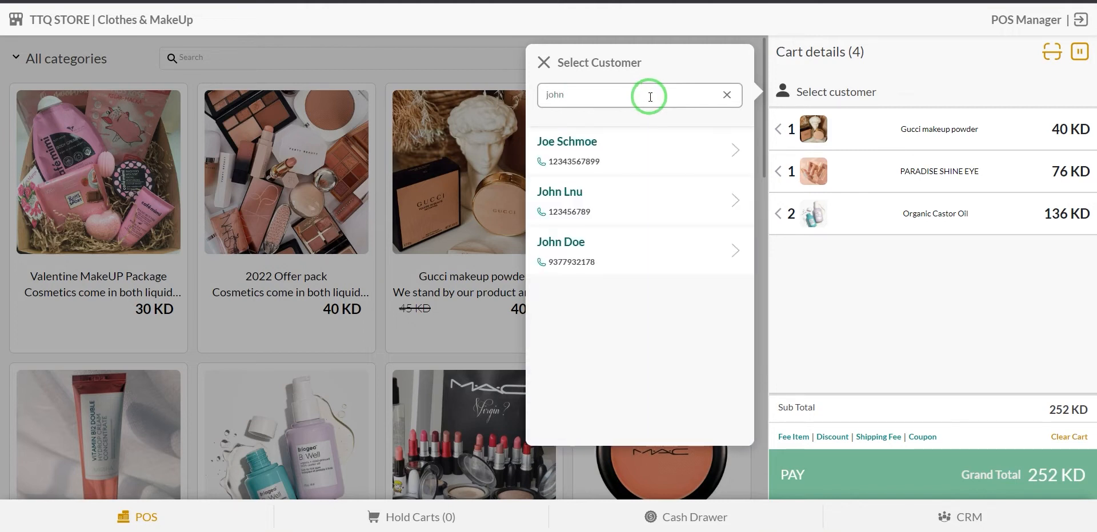
pyautogui.click(626, 253)
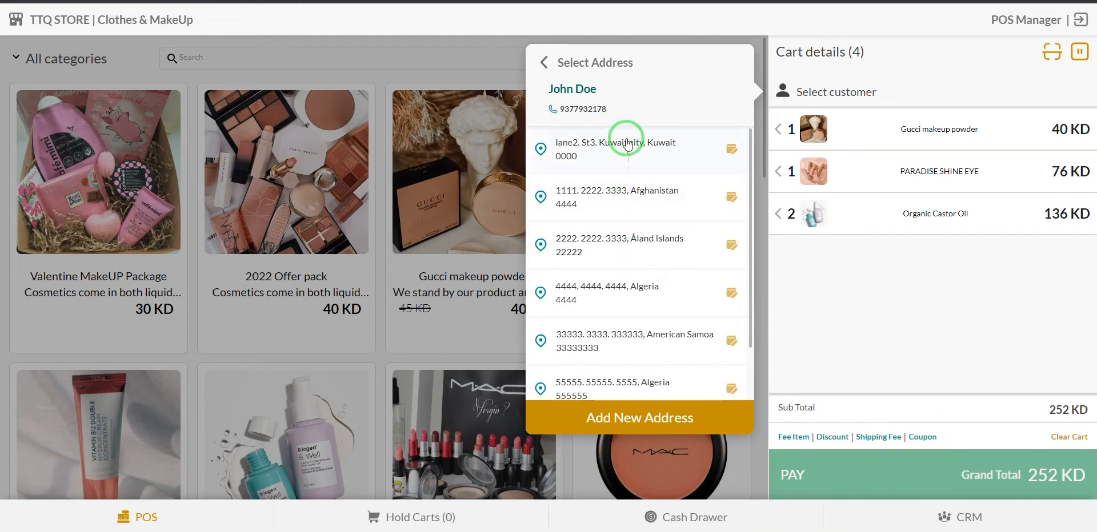
pyautogui.click(627, 142)
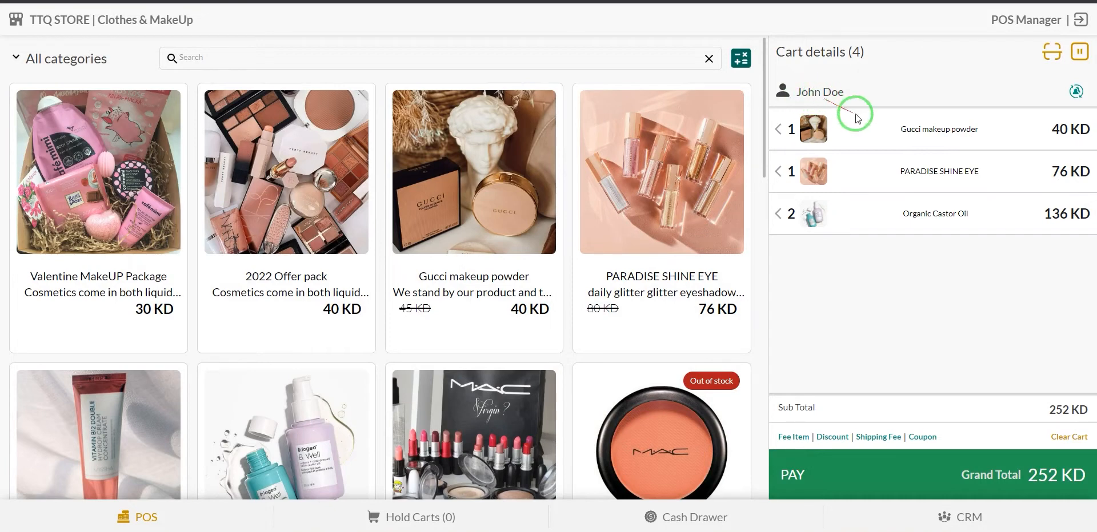
pyautogui.click(1076, 94)
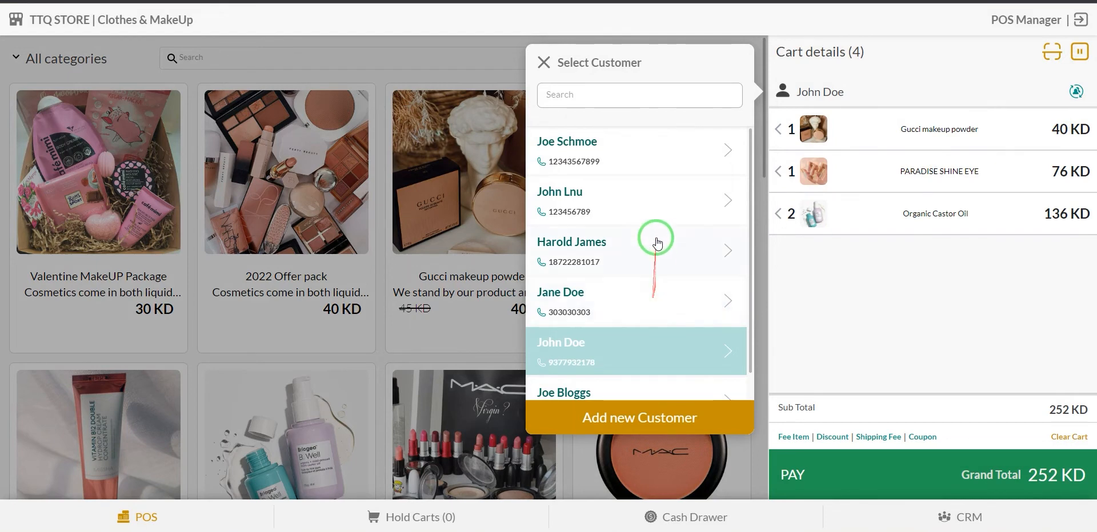
pyautogui.click(632, 301)
pyautogui.click(643, 147)
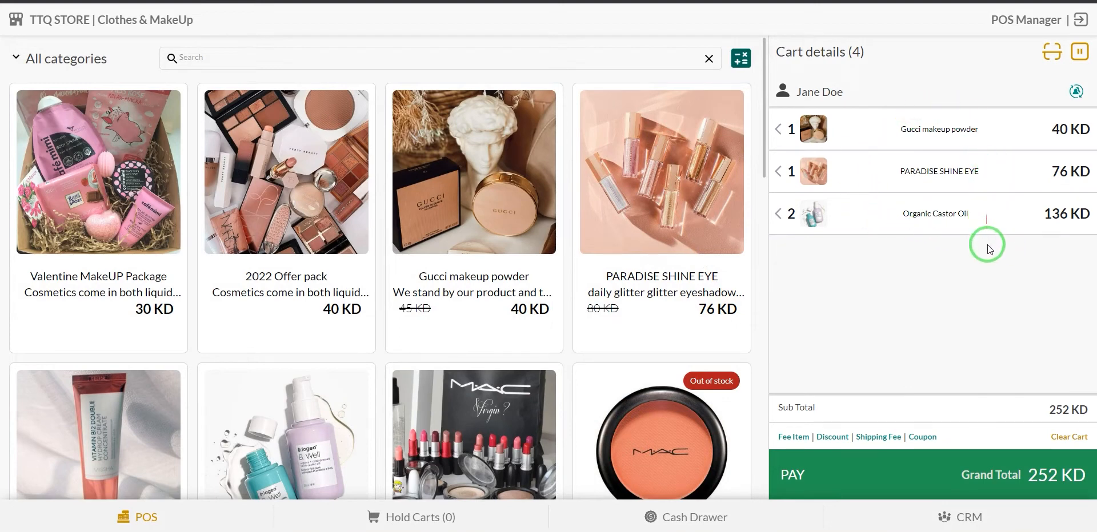
pyautogui.click(1075, 91)
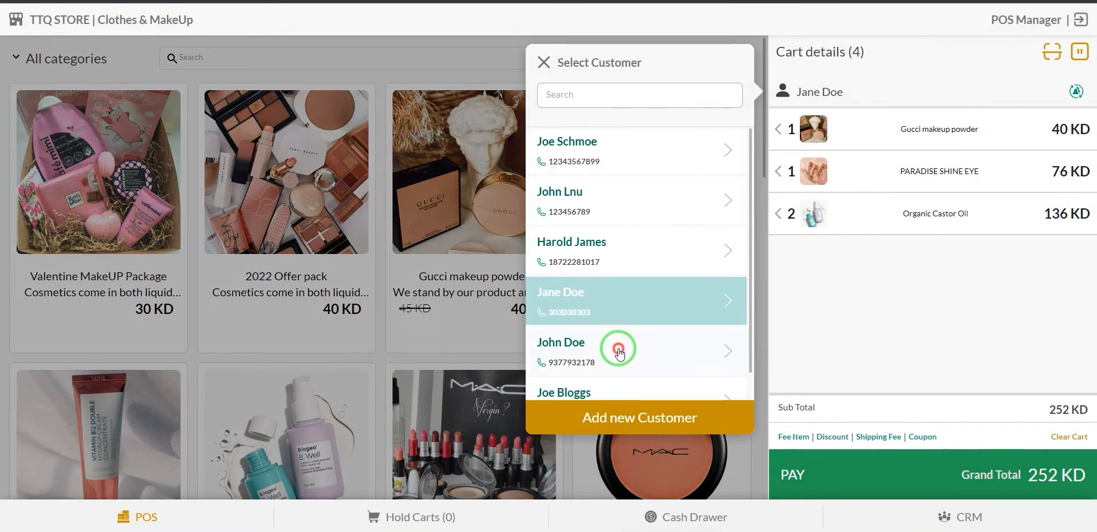
pyautogui.click(617, 350)
pyautogui.click(625, 181)
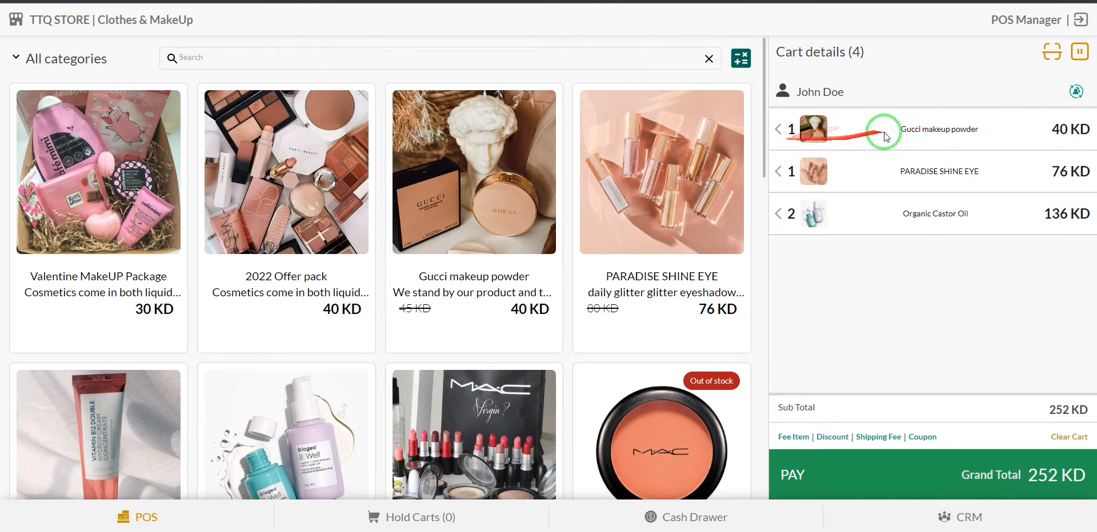
# Swipe the Gucci makeup powder cart row to open its editor, showing quantity 1 at 40.000.
pyautogui.moveTo(914, 129); pyautogui.dragTo(780, 139)
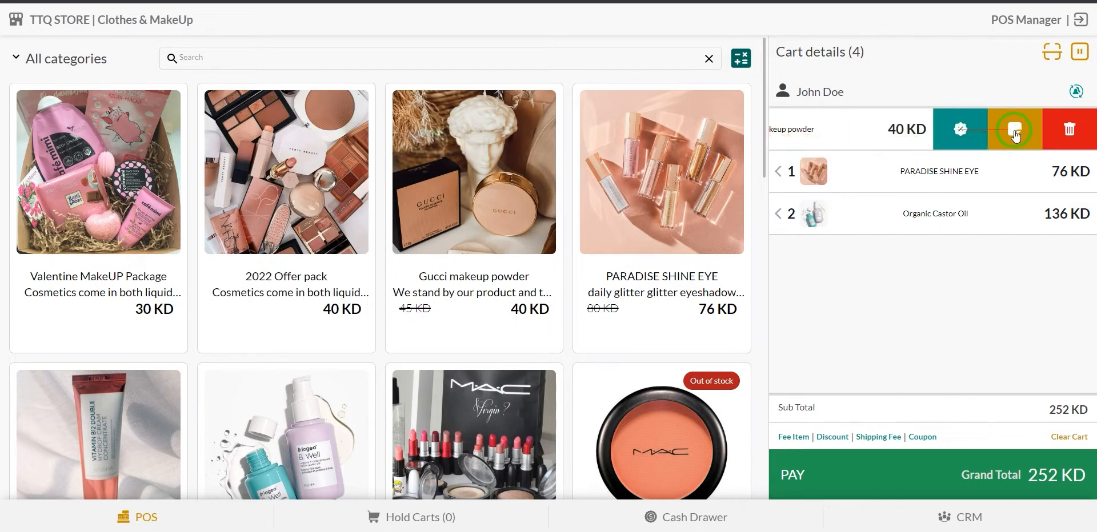
pyautogui.moveTo(855, 131); pyautogui.dragTo(817, 139)
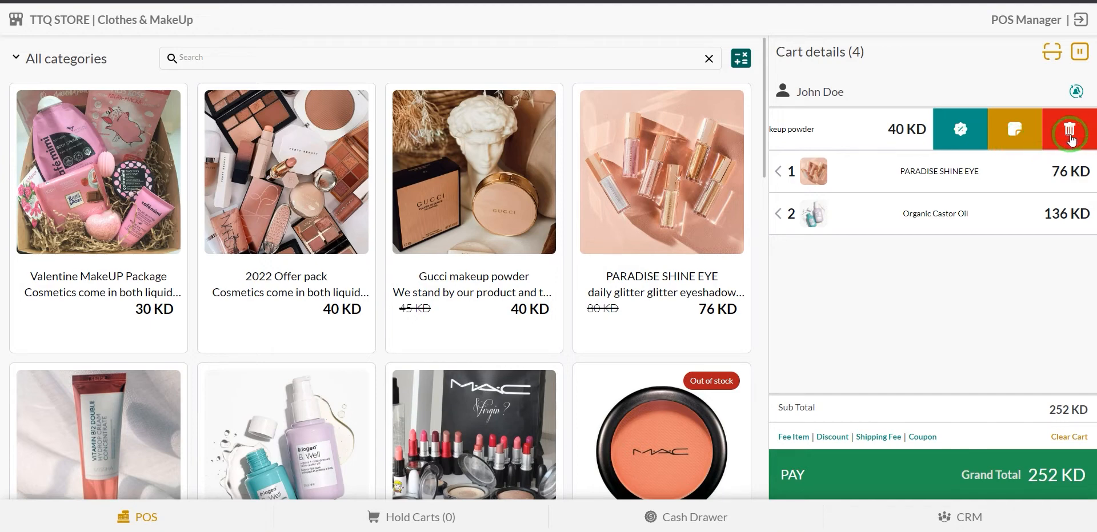
pyautogui.click(969, 137)
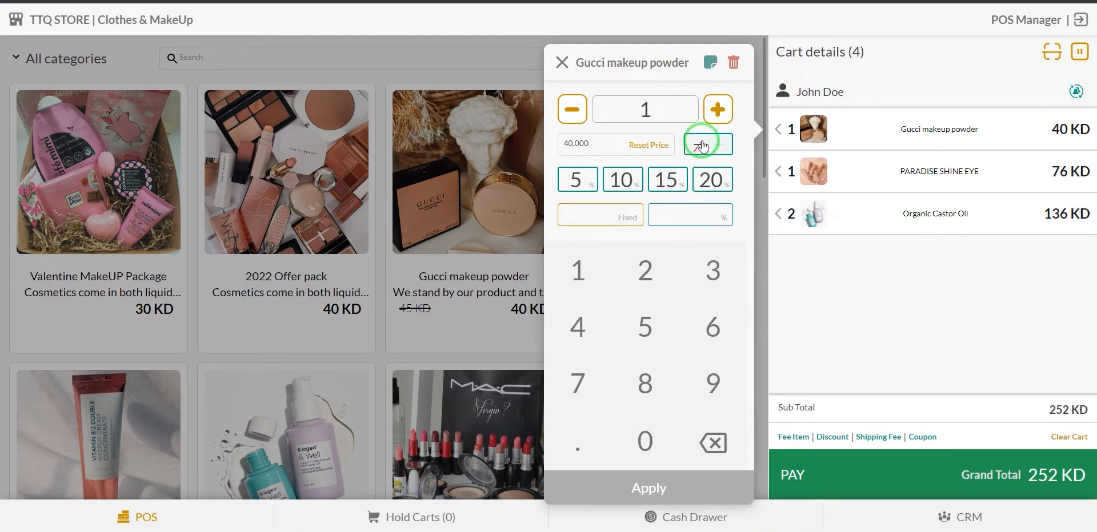
# Set the Gucci makeup powder quantity to 2.
pyautogui.click(717, 110)
pyautogui.click(717, 111)
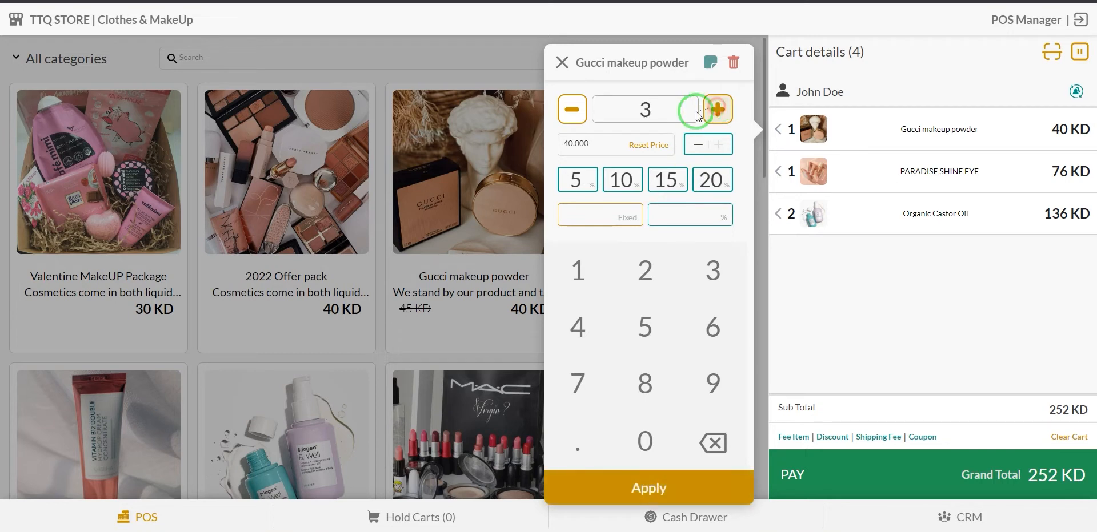
pyautogui.click(573, 114)
pyautogui.click(573, 114)
pyautogui.click(710, 114)
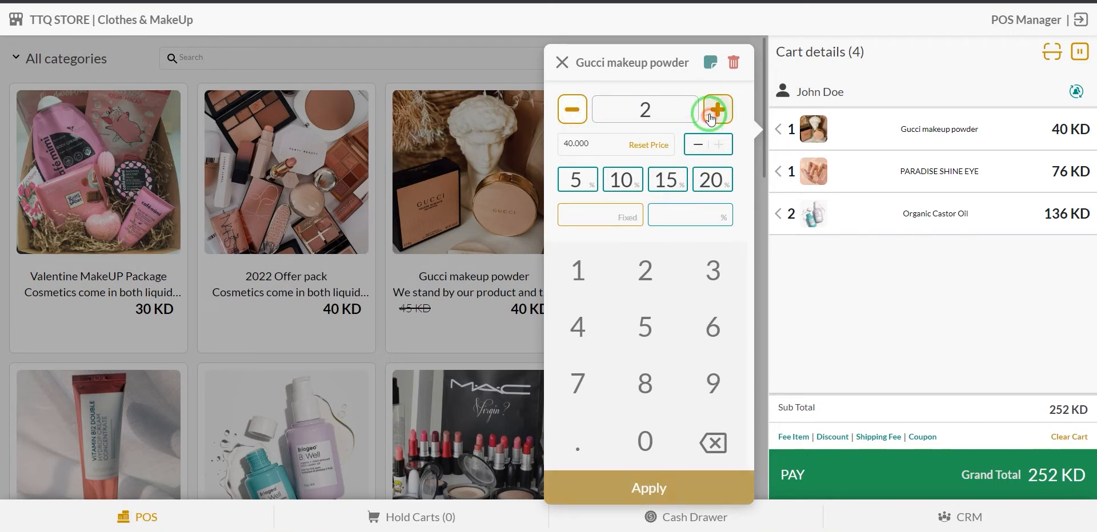
# Try a fixed 10 discount and then 10% and 20% discounts, and reset the price.
pyautogui.click(578, 271)
pyautogui.click(645, 440)
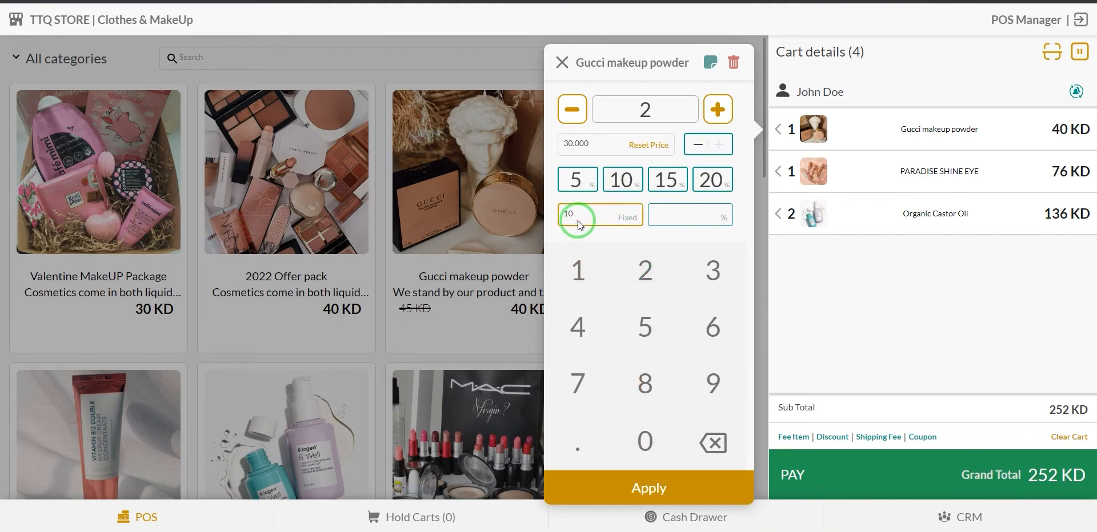
pyautogui.click(721, 221)
pyautogui.click(582, 277)
pyautogui.click(636, 437)
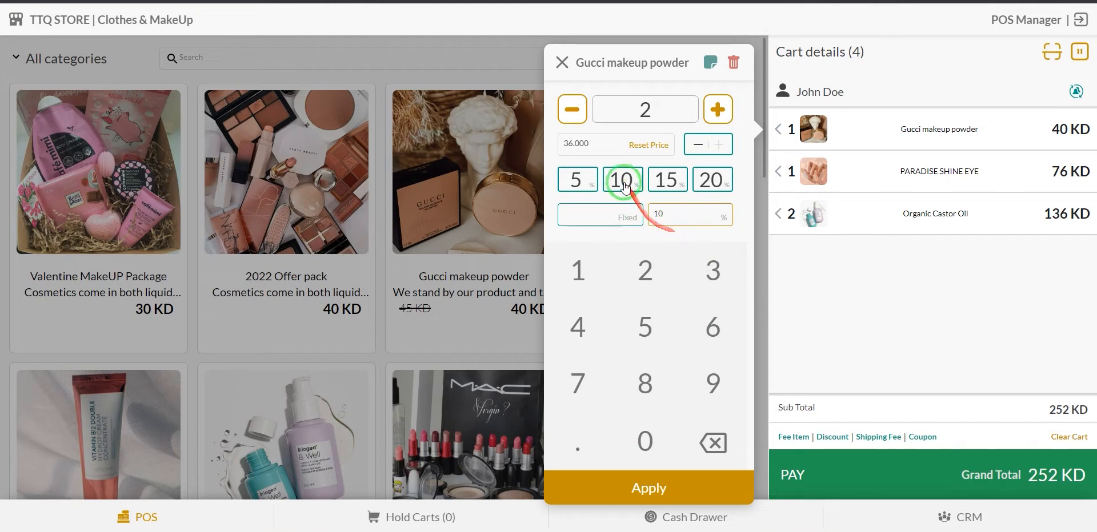
pyautogui.click(712, 179)
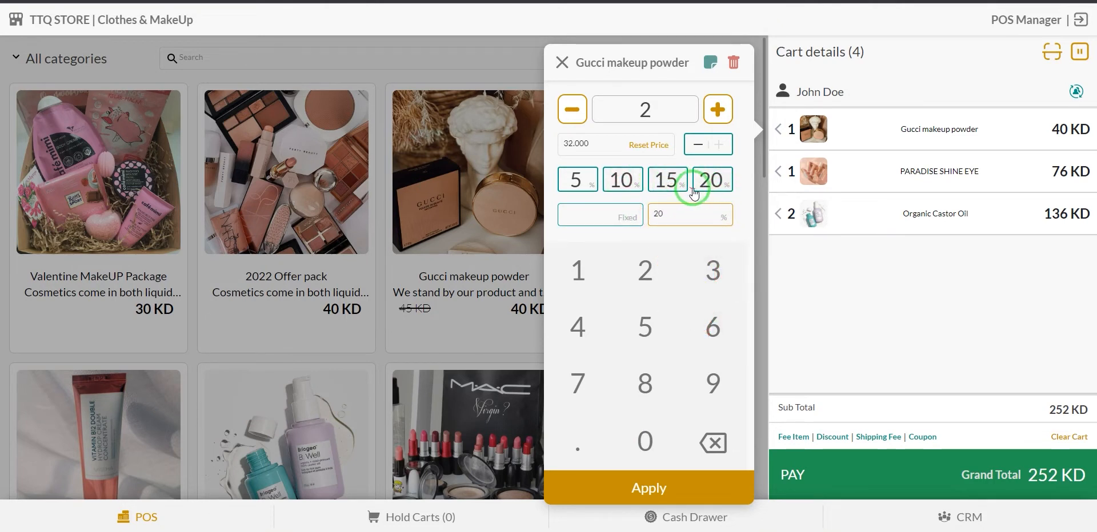
pyautogui.click(651, 150)
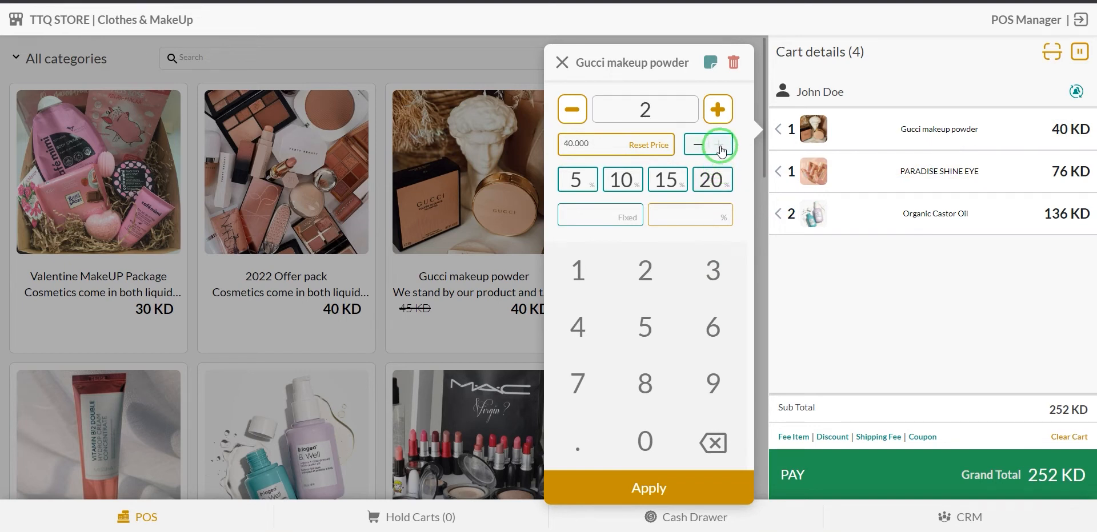
# Raise the unit price by 20% to 96 KD and apply the changes to the cart.
pyautogui.click(718, 146)
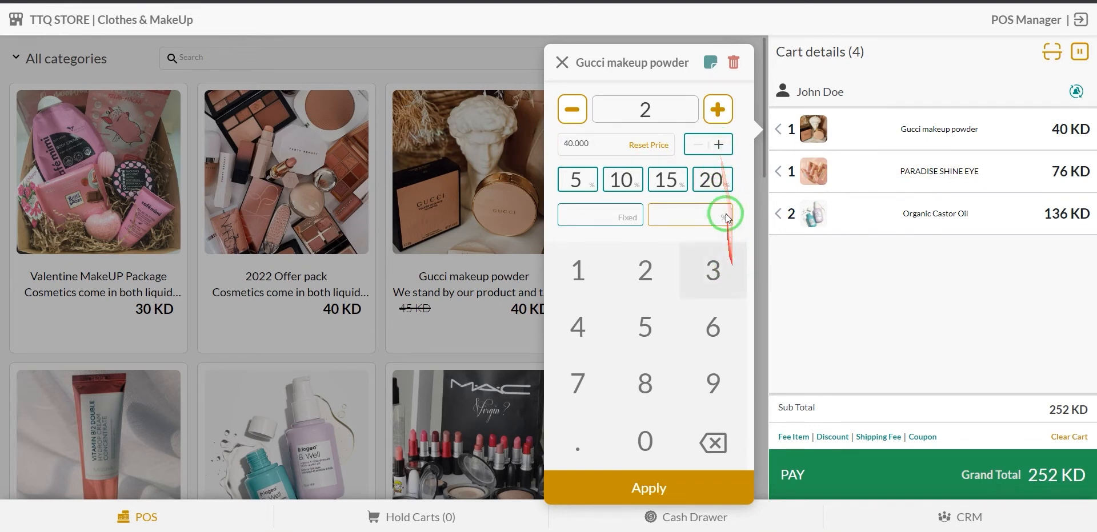
pyautogui.click(713, 183)
pyautogui.click(570, 147)
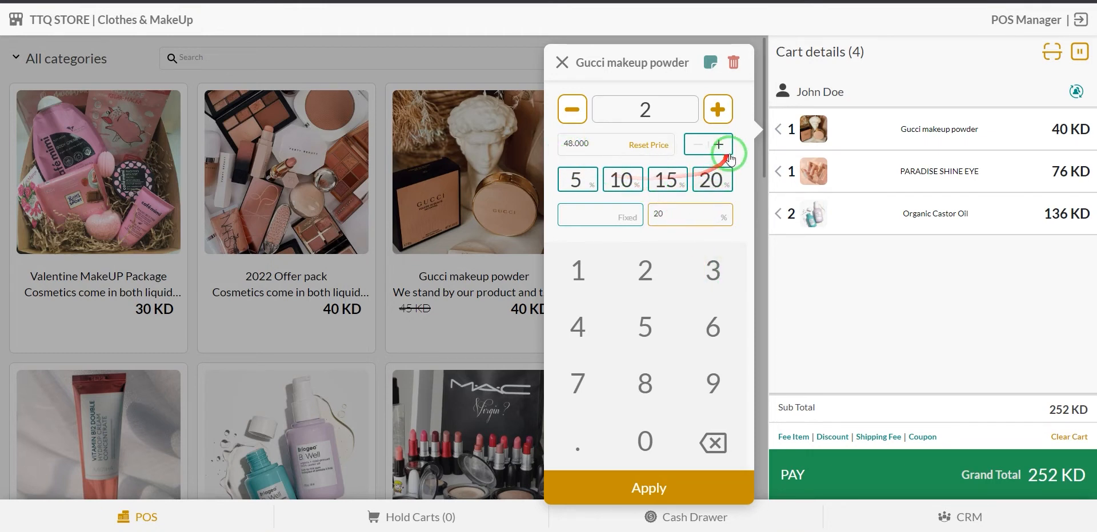
pyautogui.click(672, 489)
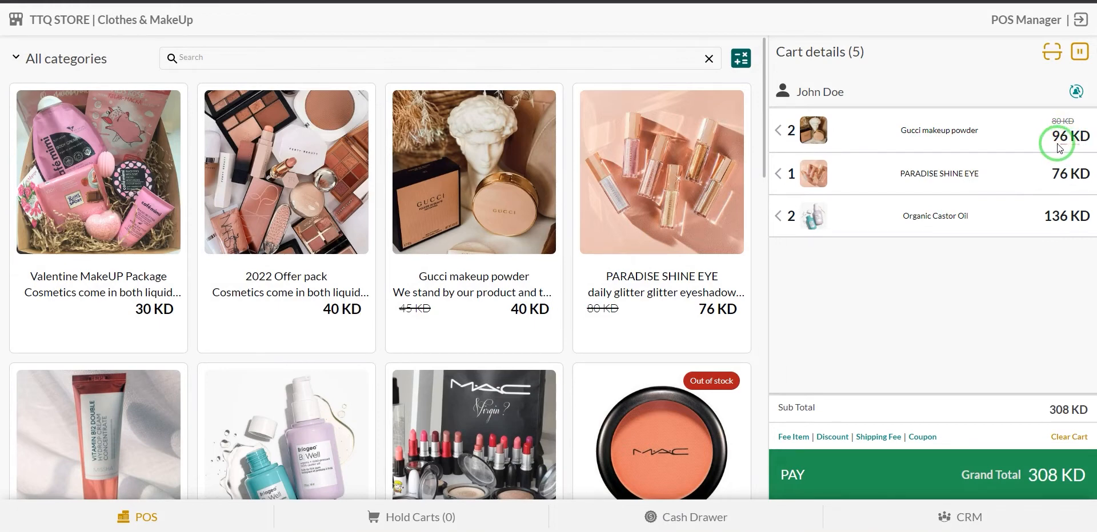
# Save the note 'this is a product note' on the Gucci makeup powder cart line.
pyautogui.moveTo(1062, 142); pyautogui.dragTo(820, 134)
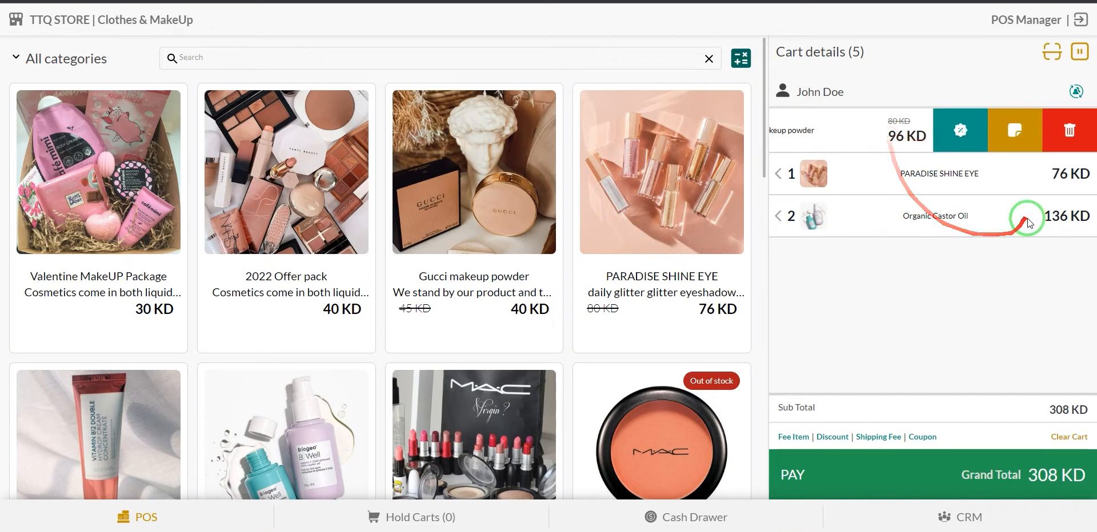
pyautogui.click(1015, 138)
pyautogui.click(661, 135)
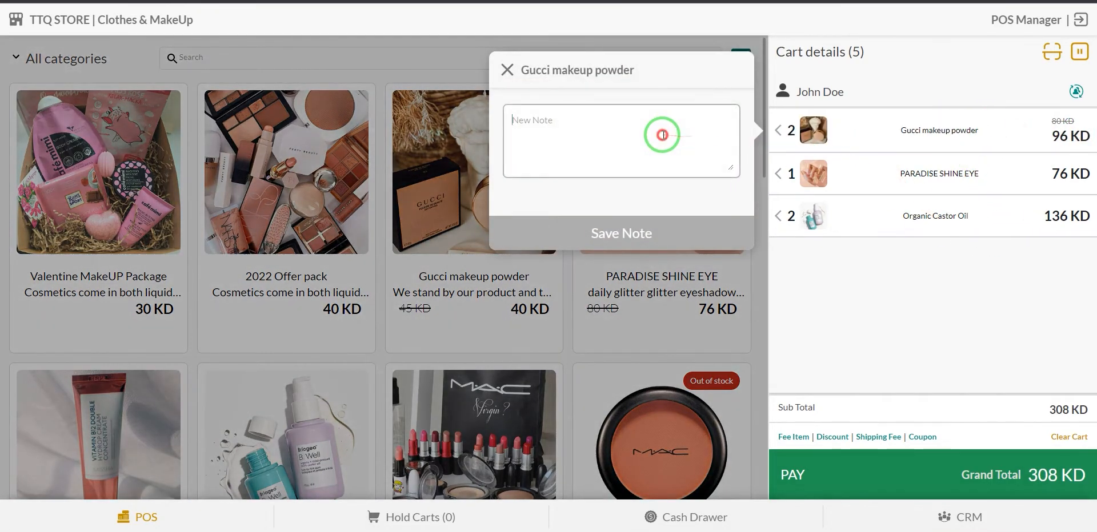
pyautogui.write('this is a product note')
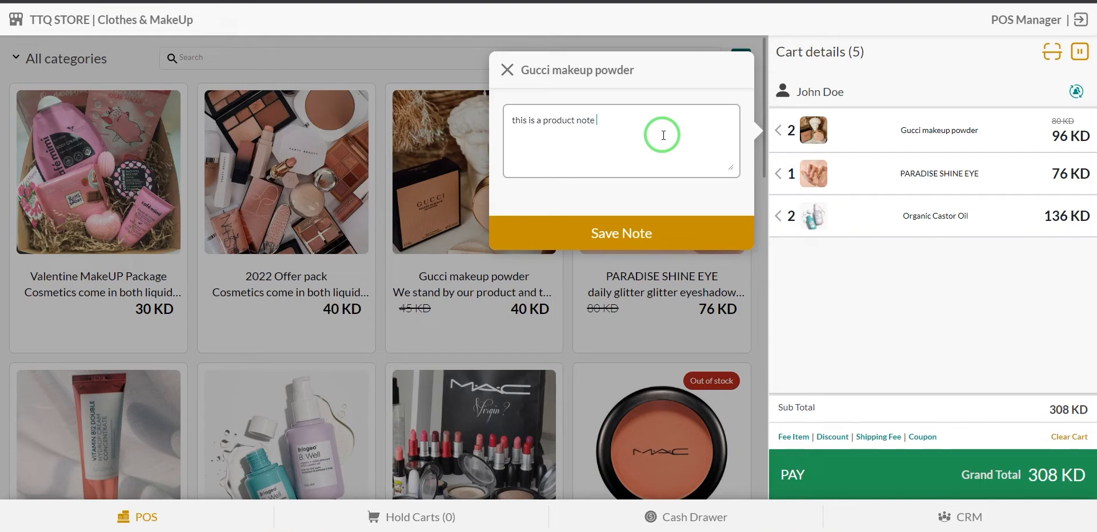
pyautogui.click(670, 236)
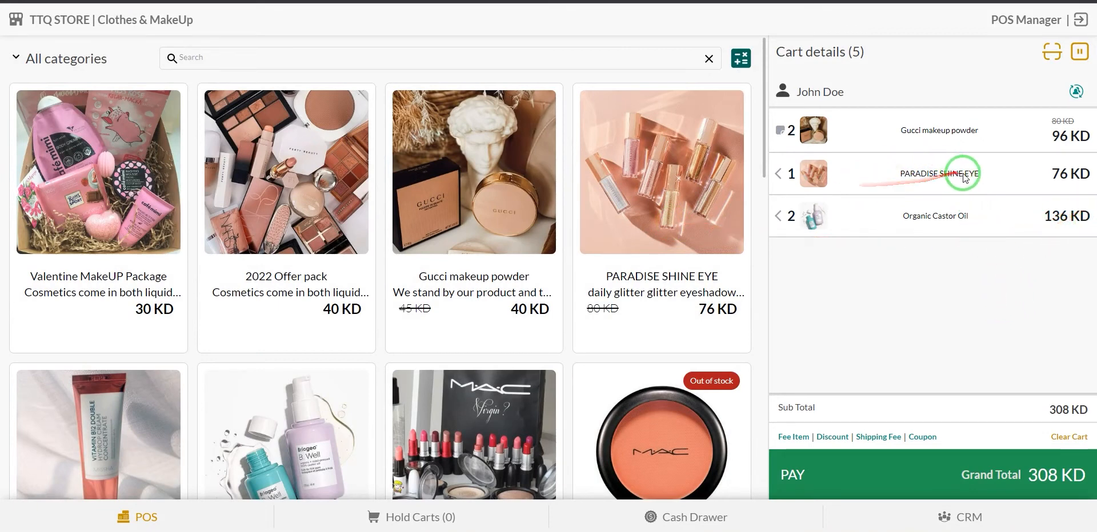
# Delete Organic Castor Oil from the cart, then dismiss the Clear Cart warning without clearing.
pyautogui.moveTo(964, 178); pyautogui.dragTo(881, 172)
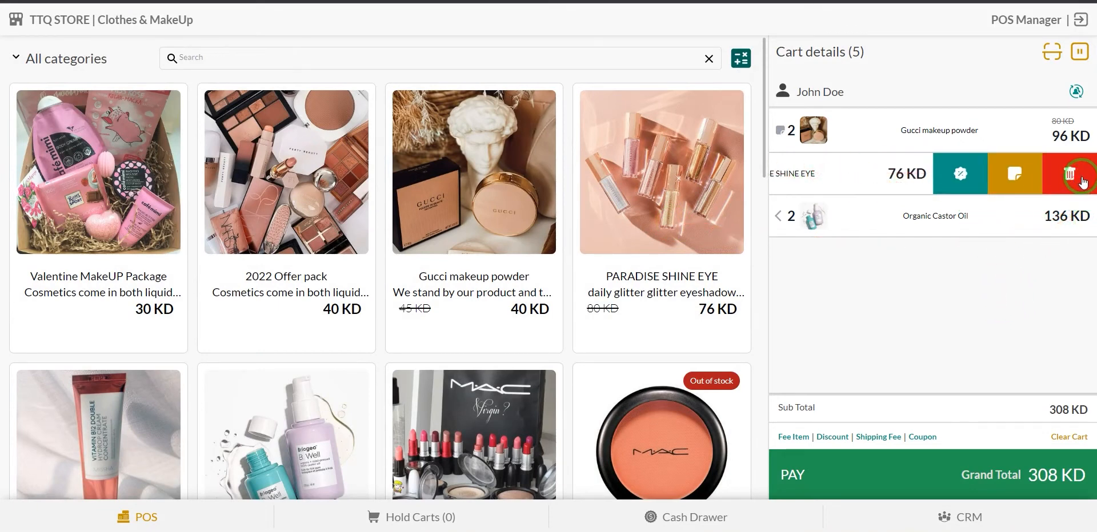
pyautogui.moveTo(1047, 232); pyautogui.dragTo(862, 211)
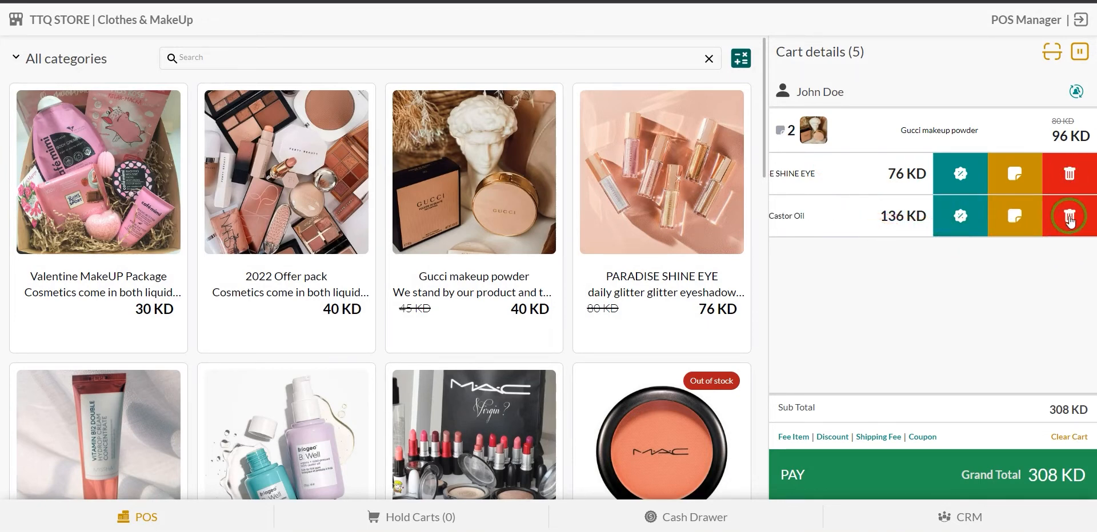
pyautogui.click(1069, 217)
pyautogui.moveTo(857, 179); pyautogui.dragTo(1013, 197)
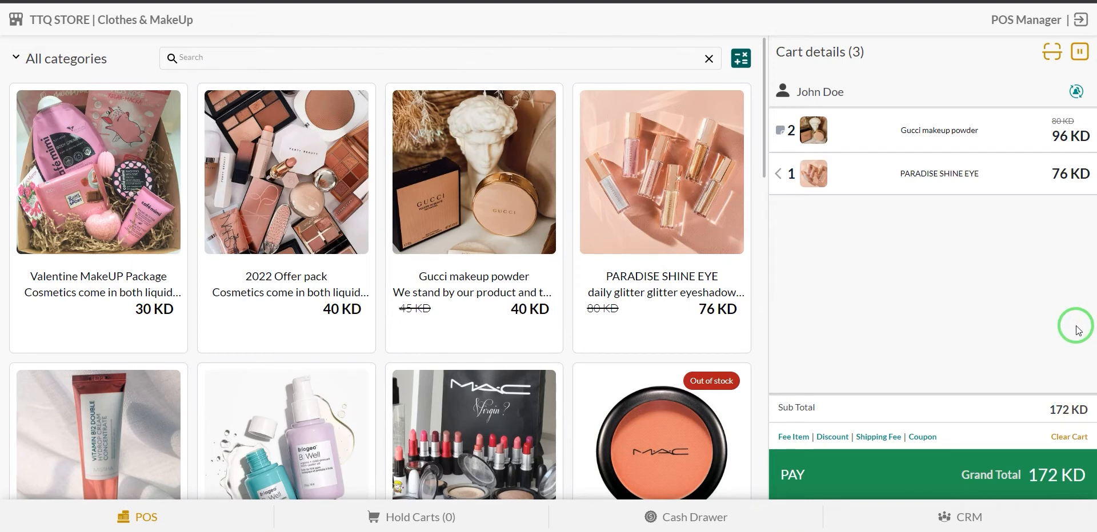
pyautogui.click(1068, 438)
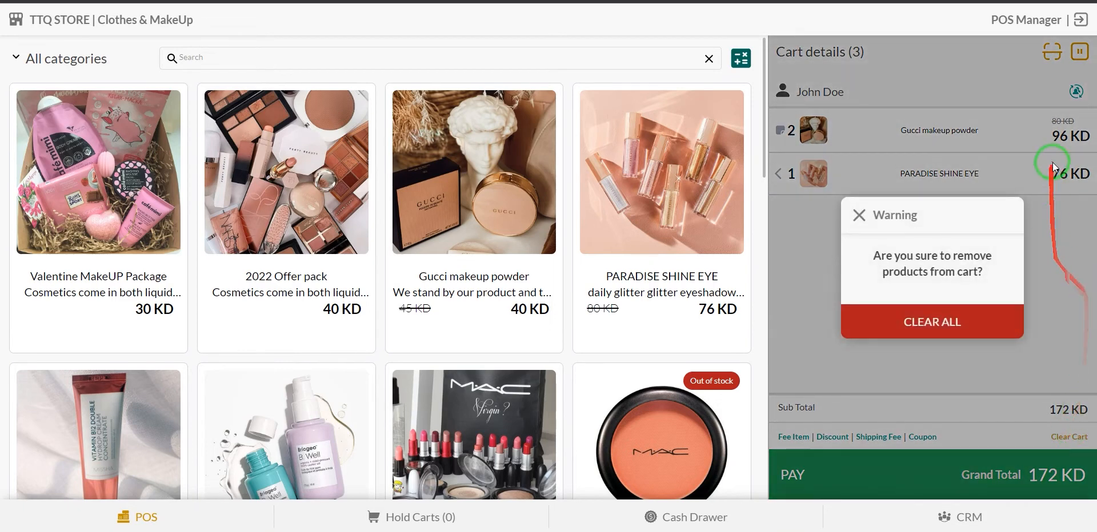
pyautogui.click(859, 217)
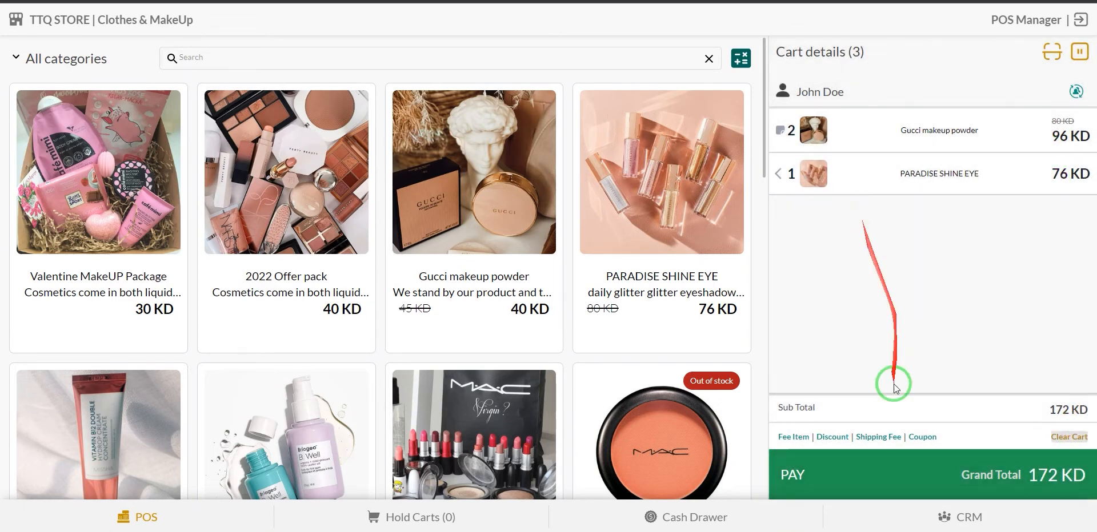
# Add a fee item of 10 KD named 'this is fee item', bringing the cart to 182 KD.
pyautogui.click(783, 438)
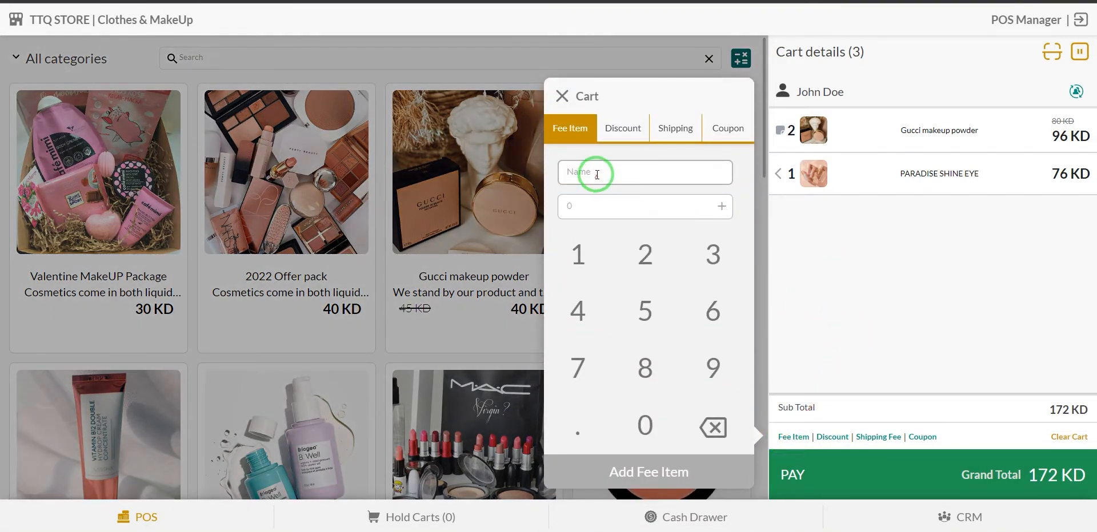
pyautogui.click(578, 259)
pyautogui.click(639, 421)
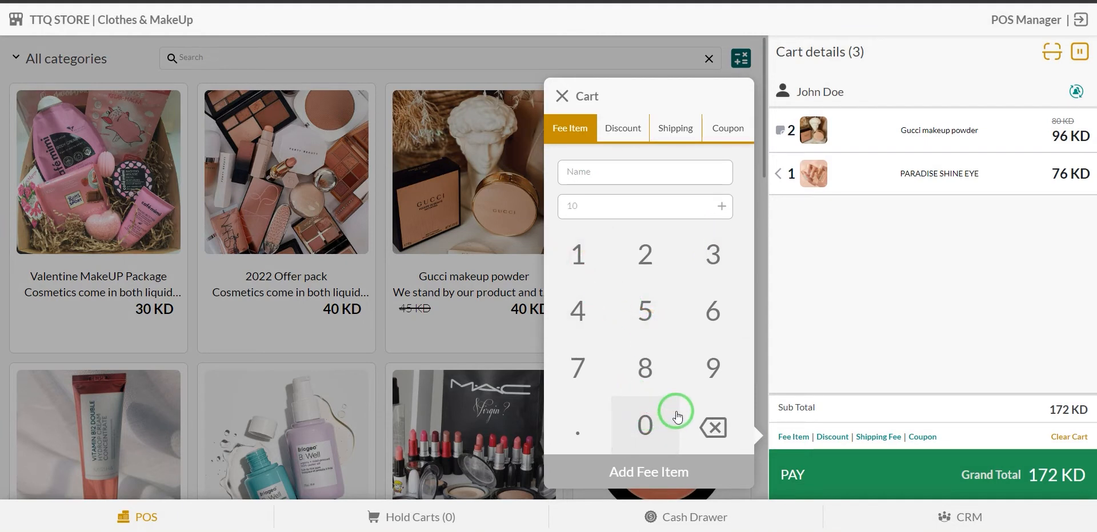
pyautogui.click(608, 170)
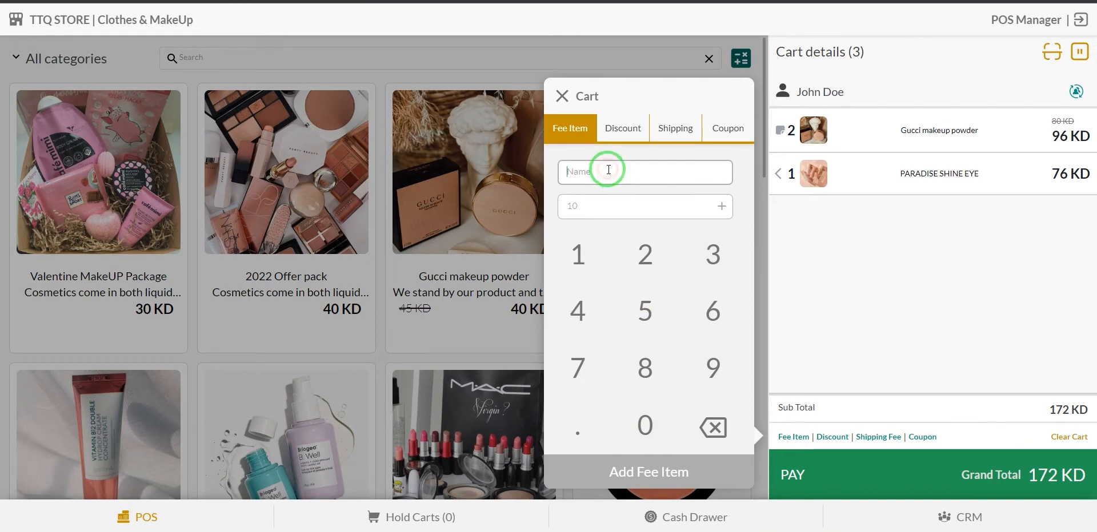
pyautogui.write('this is fee item')
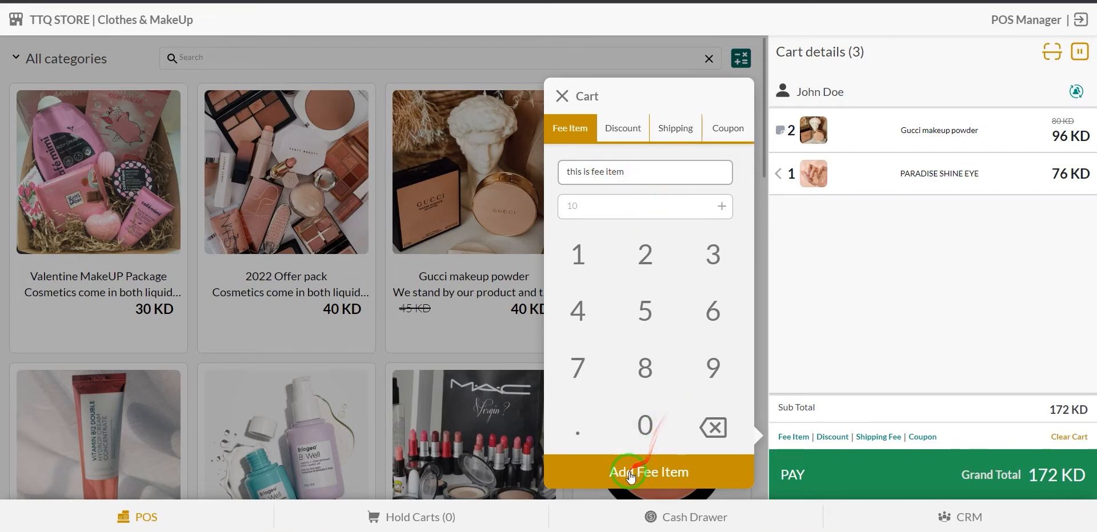
pyautogui.click(660, 477)
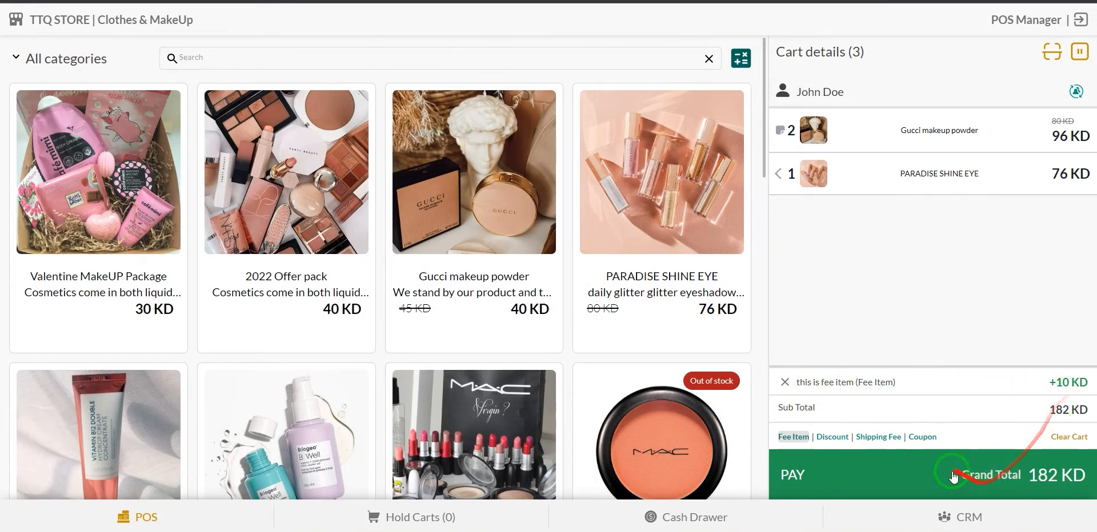
pyautogui.click(831, 437)
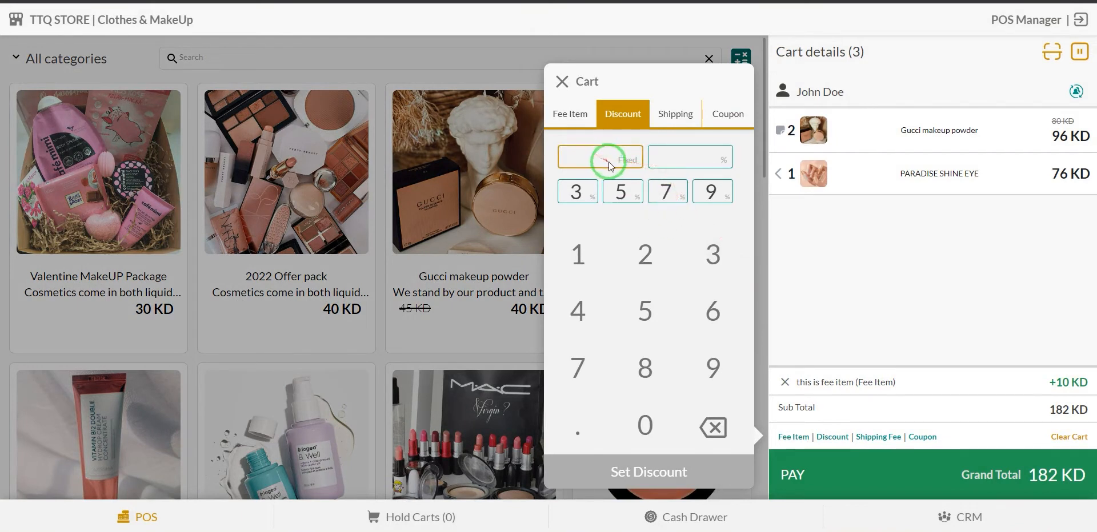
# Apply a 9% cart discount.
pyautogui.click(660, 198)
pyautogui.click(710, 194)
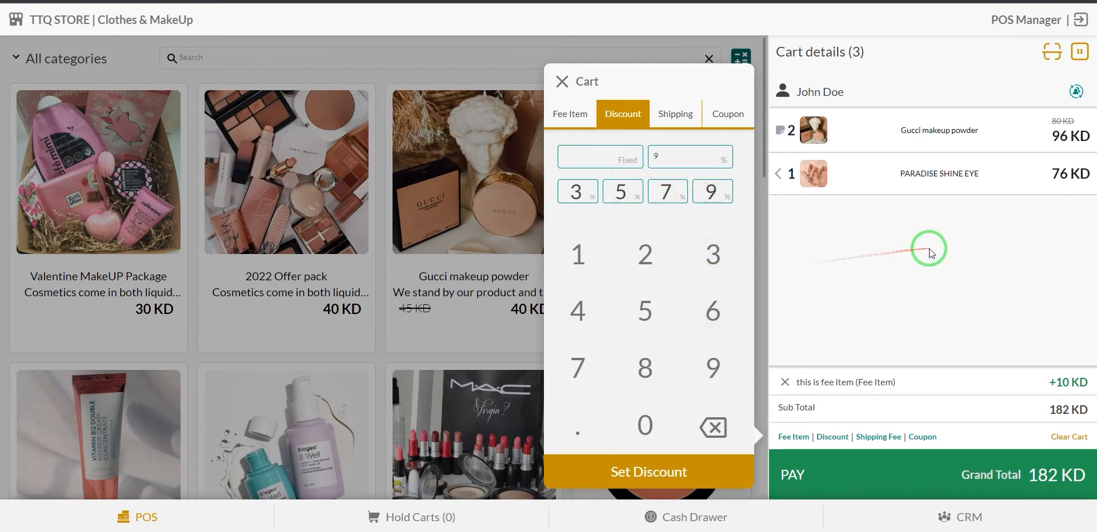
pyautogui.click(677, 472)
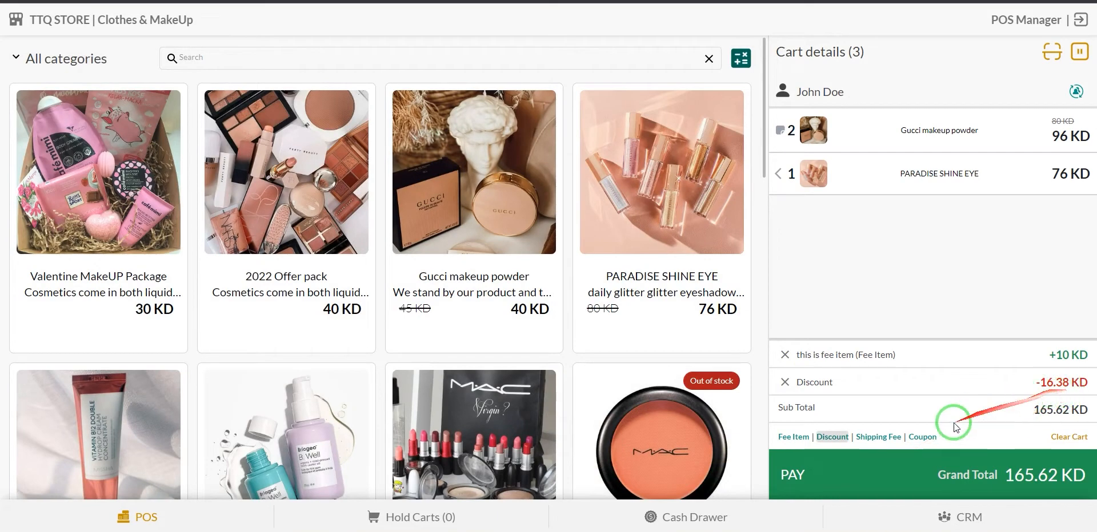
# Set a 10 KD shipping fee, making the total 175.62 KD.
pyautogui.click(875, 438)
pyautogui.click(642, 203)
pyautogui.click(578, 255)
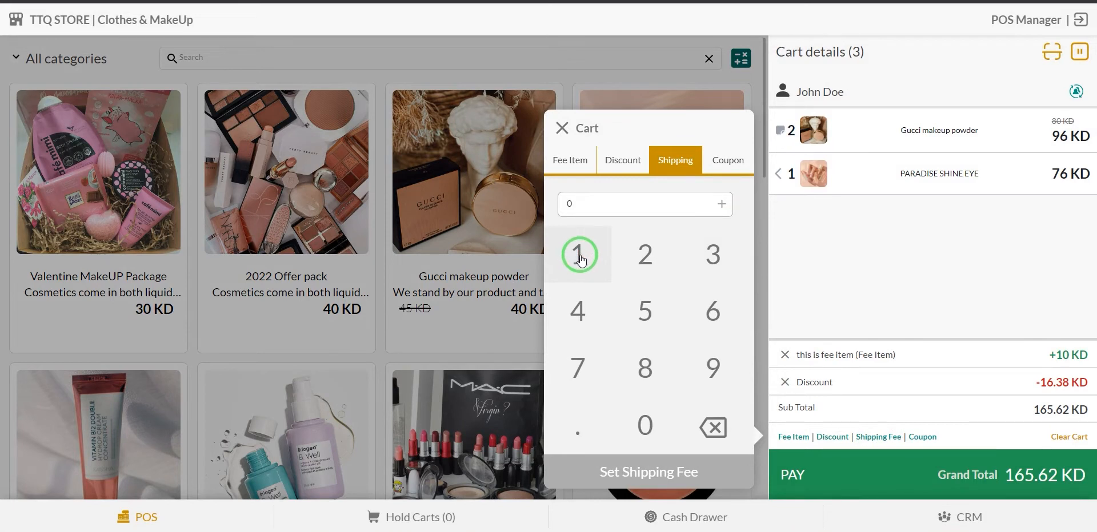
pyautogui.click(600, 264)
pyautogui.click(645, 423)
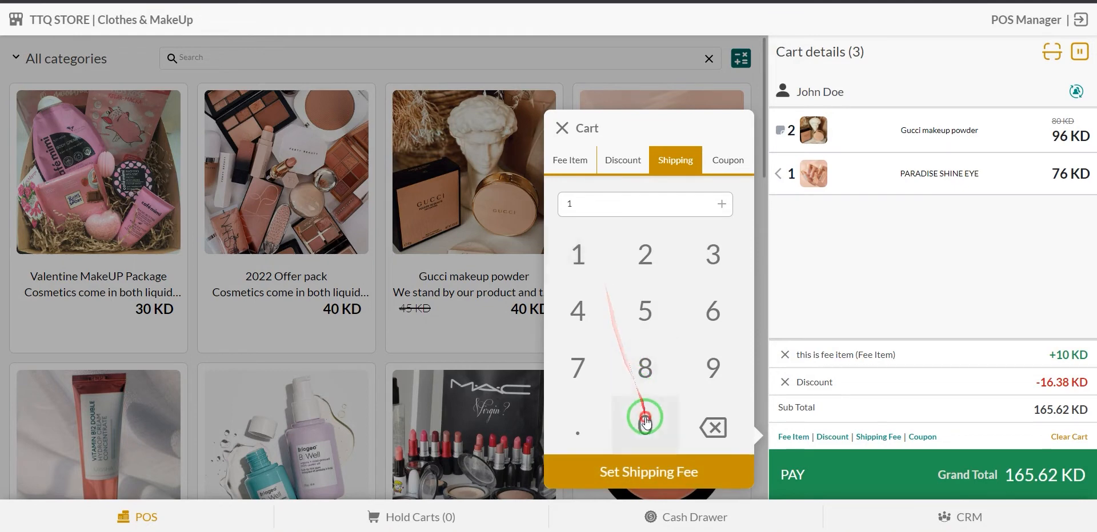
pyautogui.click(645, 467)
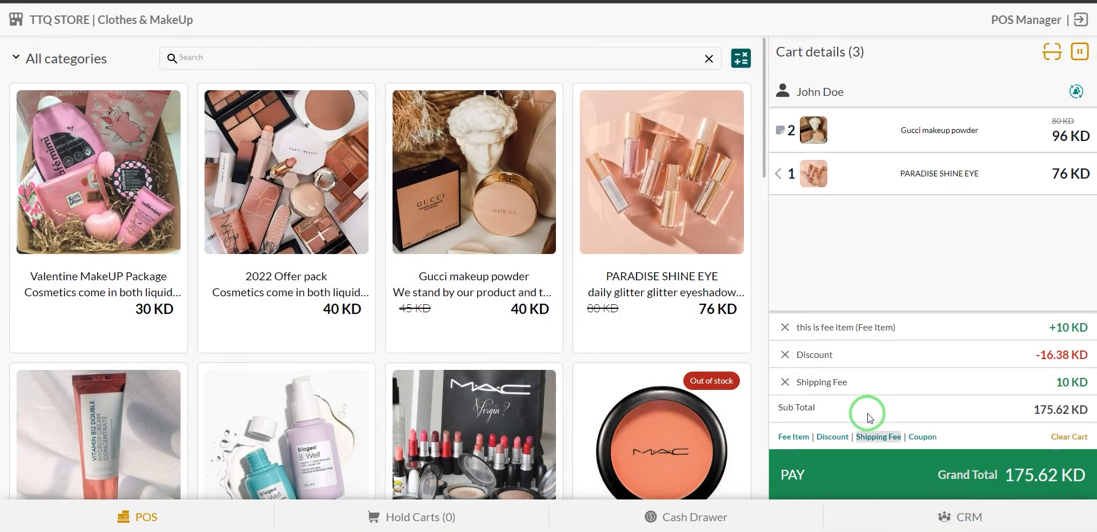
pyautogui.click(923, 437)
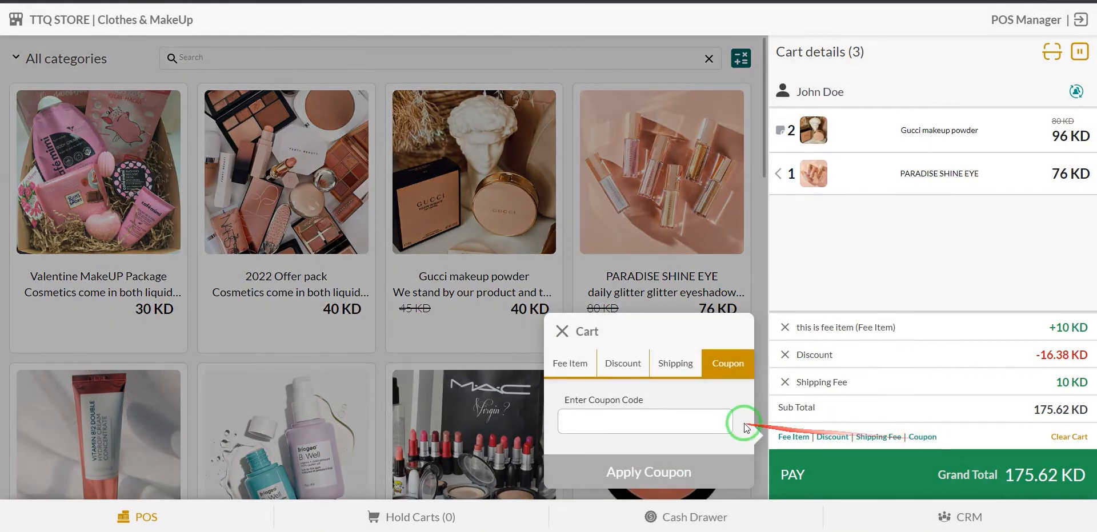
pyautogui.click(599, 433)
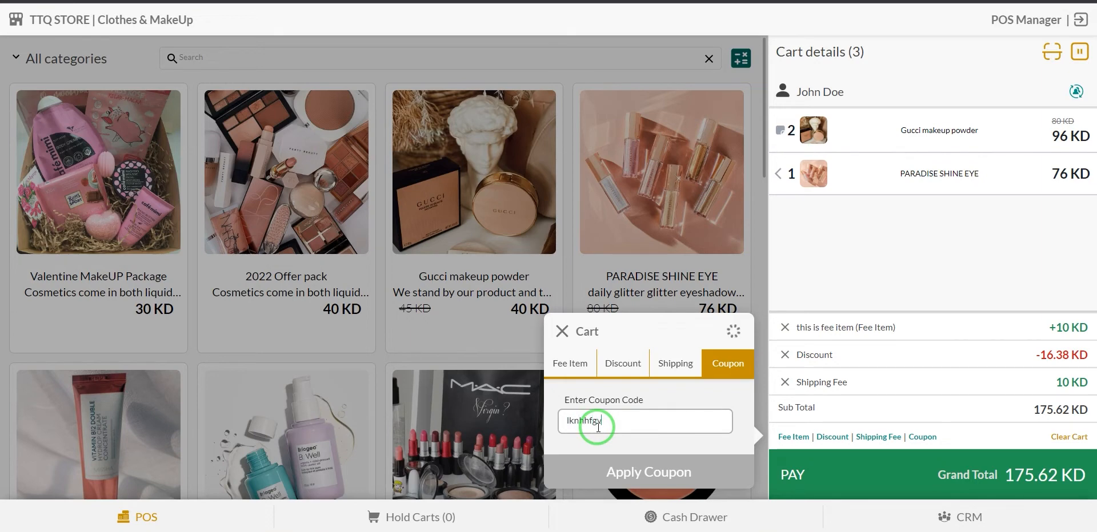
pyautogui.moveTo(641, 429); pyautogui.dragTo(574, 447)
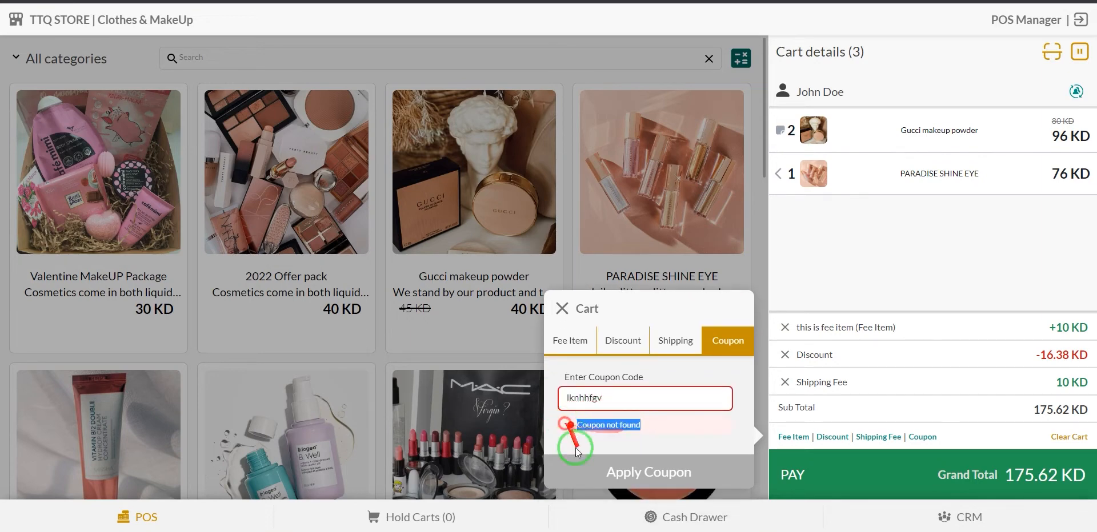
pyautogui.click(666, 441)
pyautogui.click(634, 399)
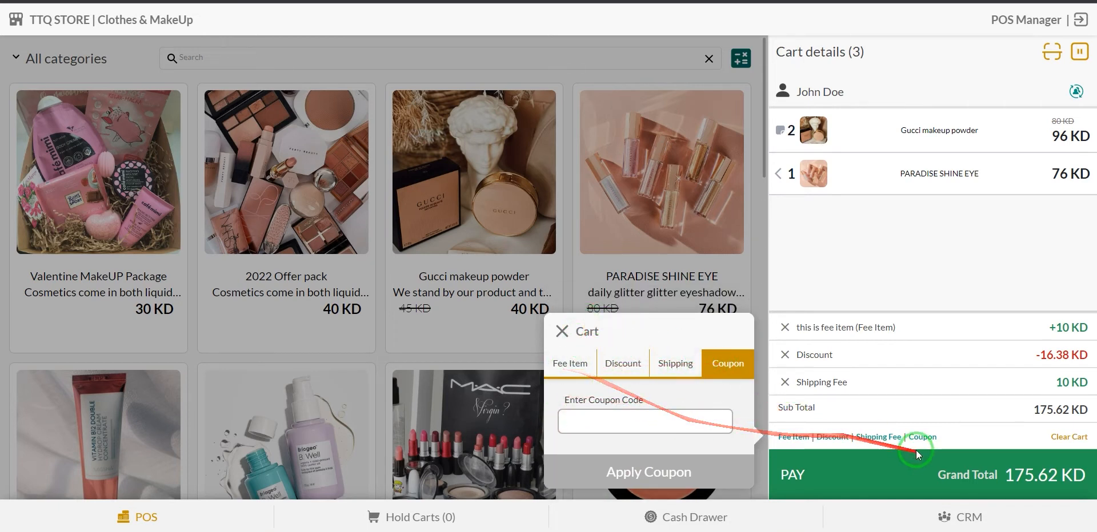
pyautogui.click(675, 366)
pyautogui.click(629, 161)
pyautogui.click(572, 116)
pyautogui.click(631, 127)
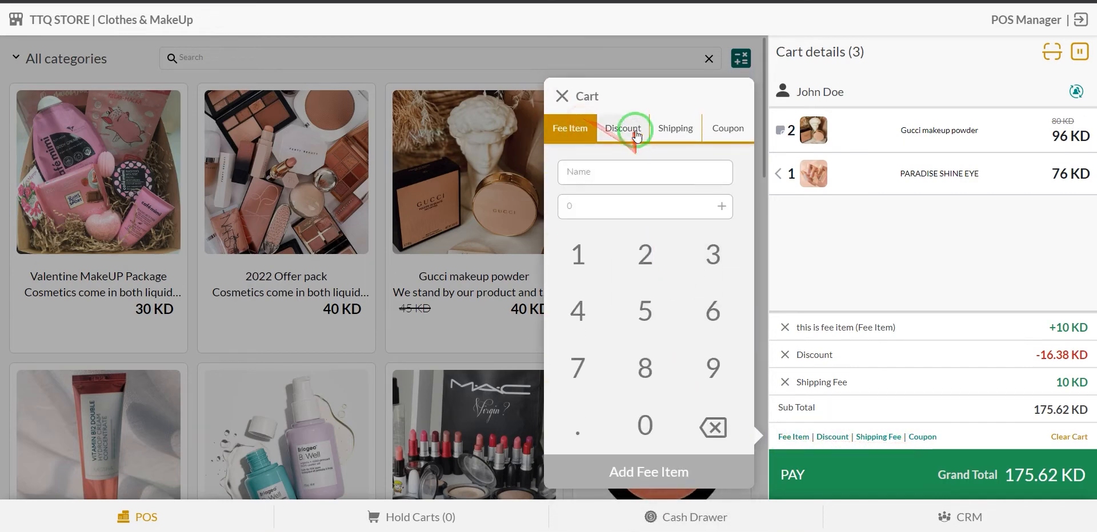
pyautogui.click(684, 128)
pyautogui.click(561, 125)
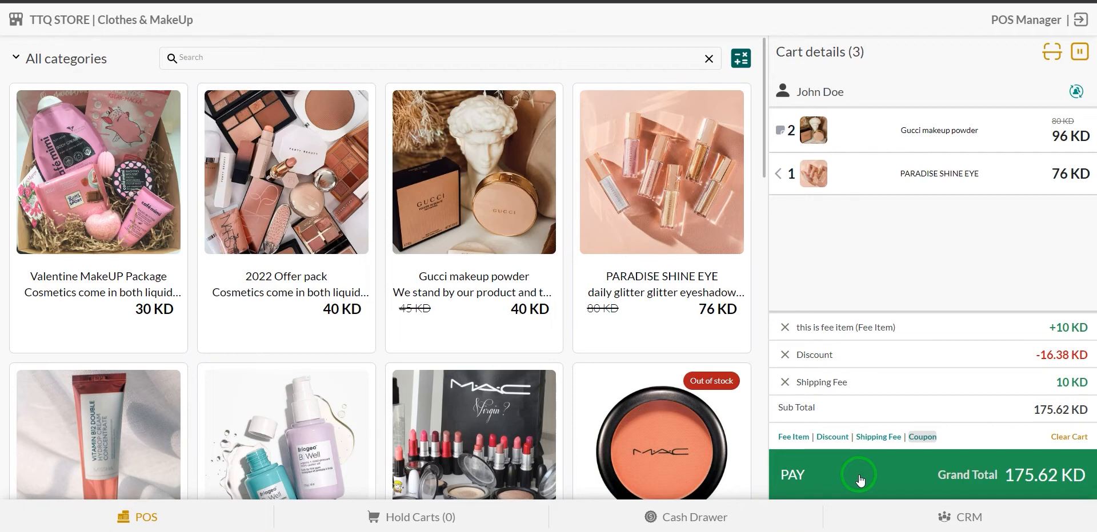
# Proceed to payment for the 175.62 KD order, checking the customer's saved addresses.
pyautogui.click(807, 478)
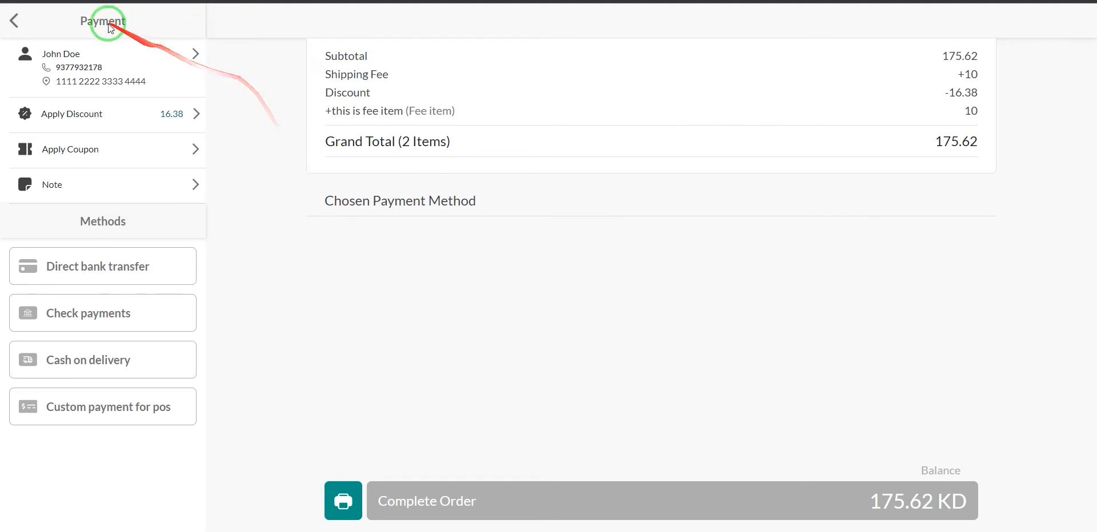
pyautogui.click(116, 76)
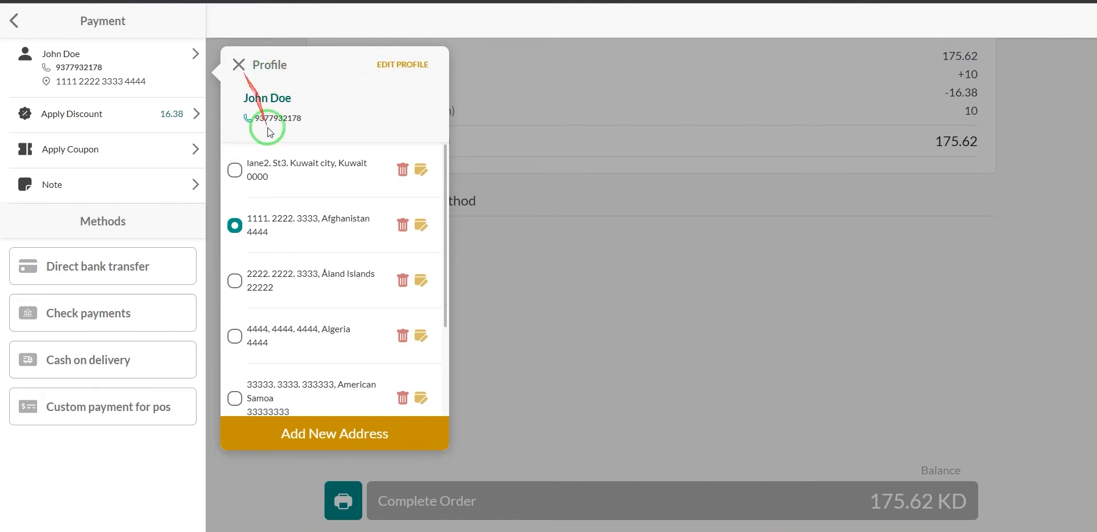
pyautogui.click(239, 65)
pyautogui.click(106, 118)
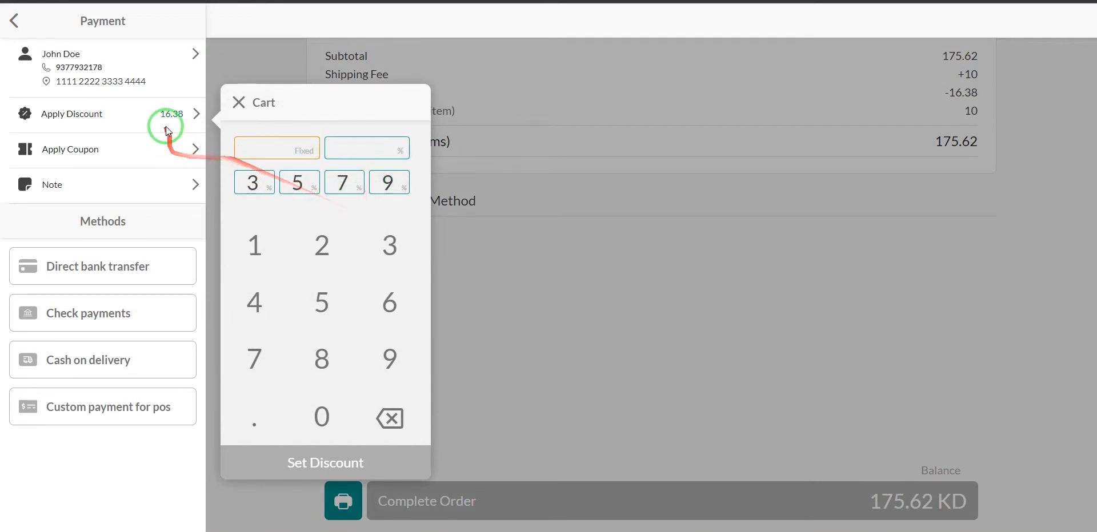
# Close the discount and coupon panels, then save the order note 'this is order note'.
pyautogui.click(239, 102)
pyautogui.click(139, 151)
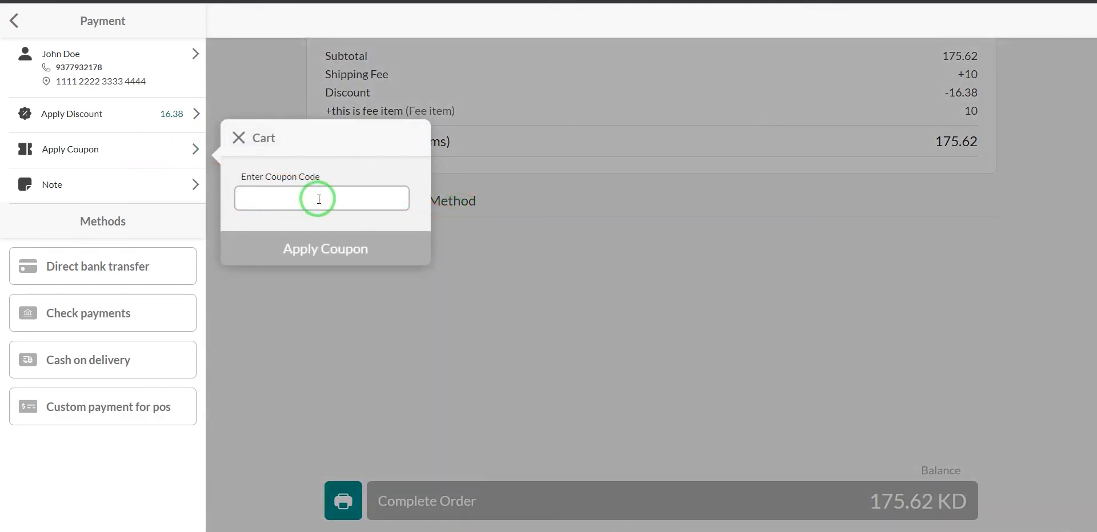
pyautogui.click(237, 140)
pyautogui.click(155, 180)
pyautogui.click(246, 216)
pyautogui.click(275, 227)
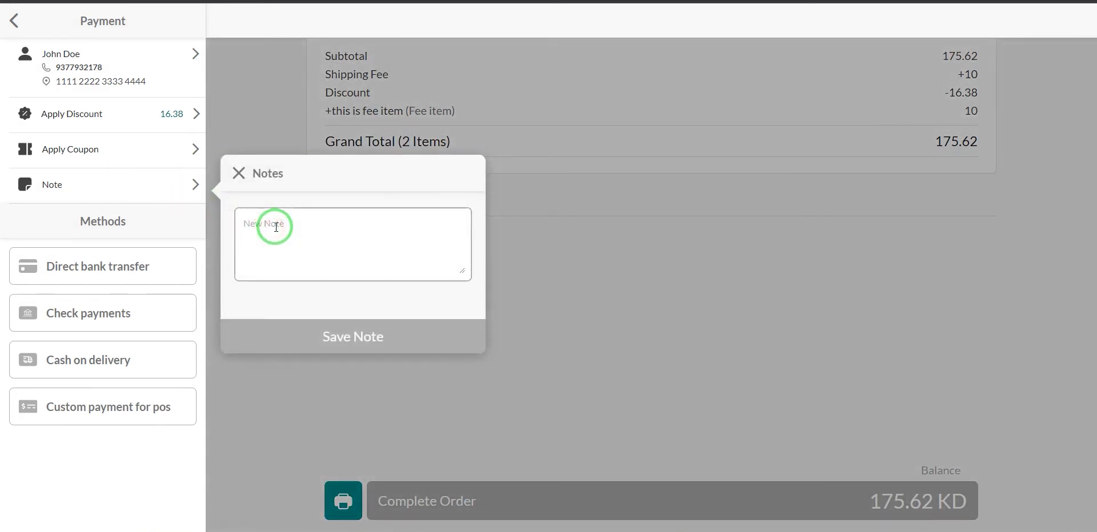
pyautogui.write('this is order note')
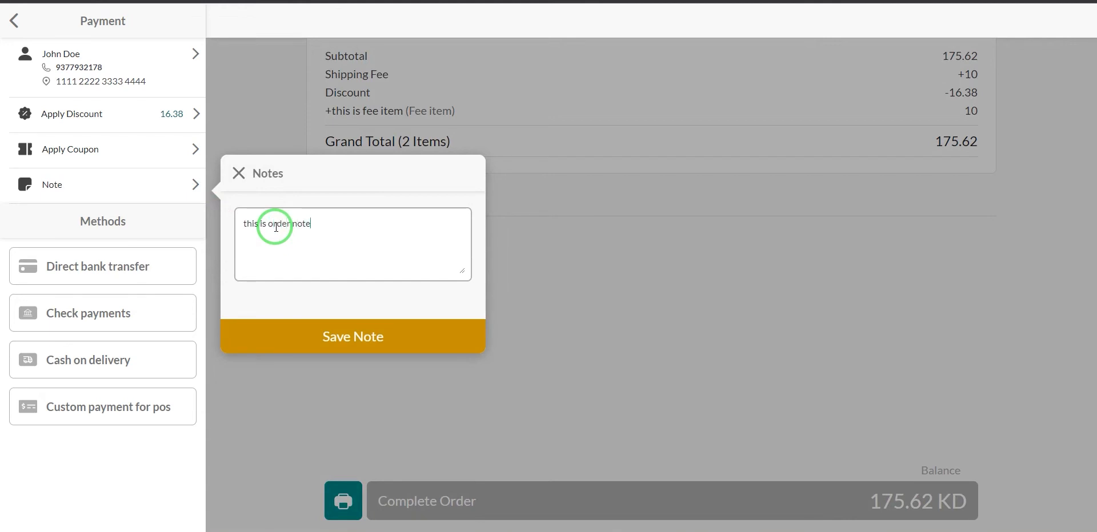
pyautogui.click(362, 340)
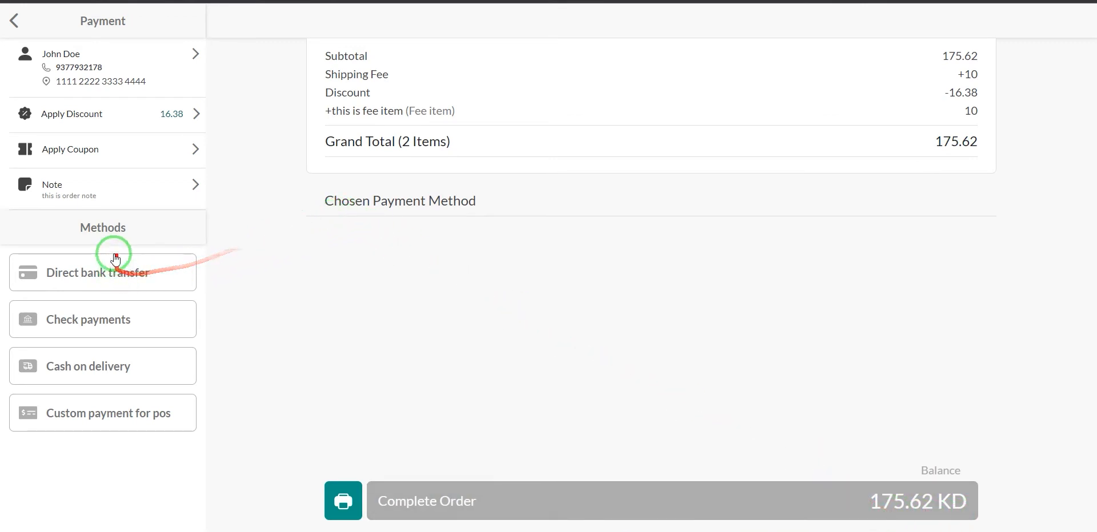
# Apply a 100 KD Direct bank transfer payment, leaving 75.62 KD due.
pyautogui.click(164, 277)
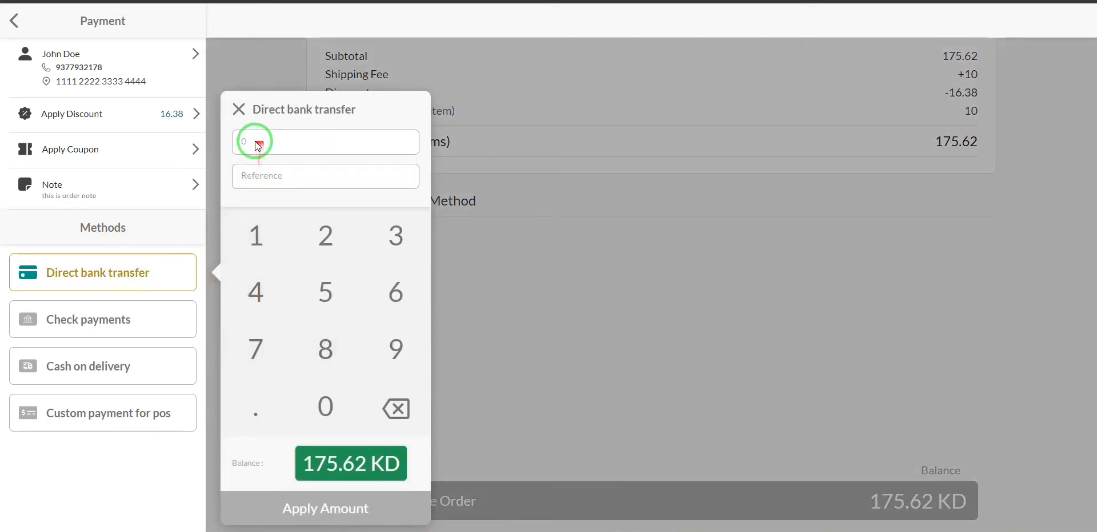
pyautogui.click(256, 237)
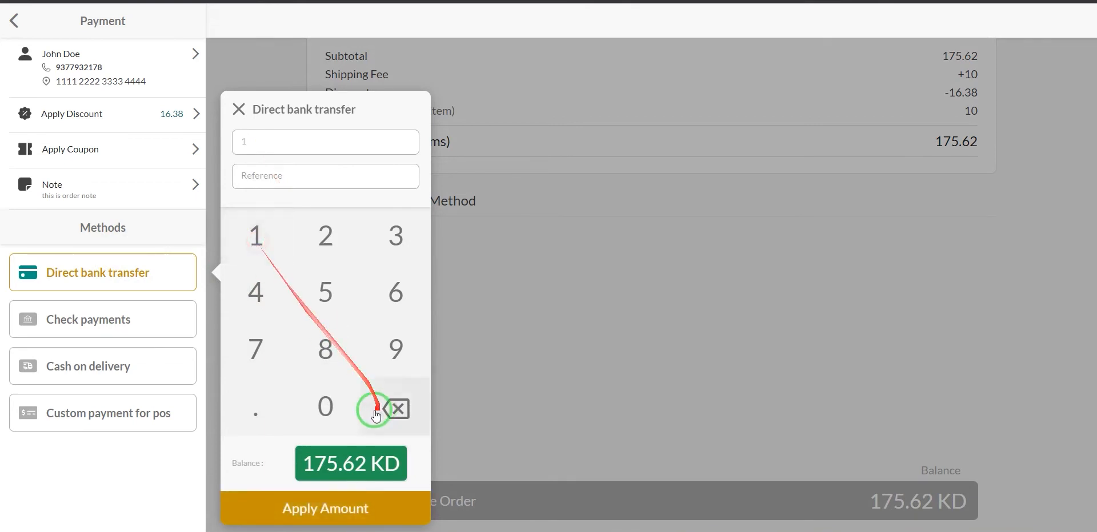
pyautogui.doubleClick(320, 406)
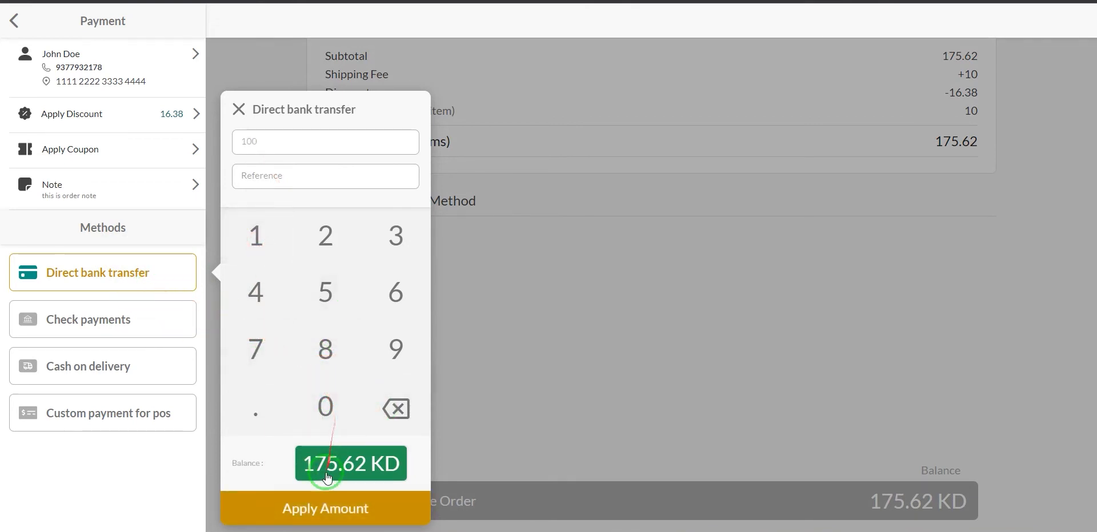
pyautogui.click(318, 510)
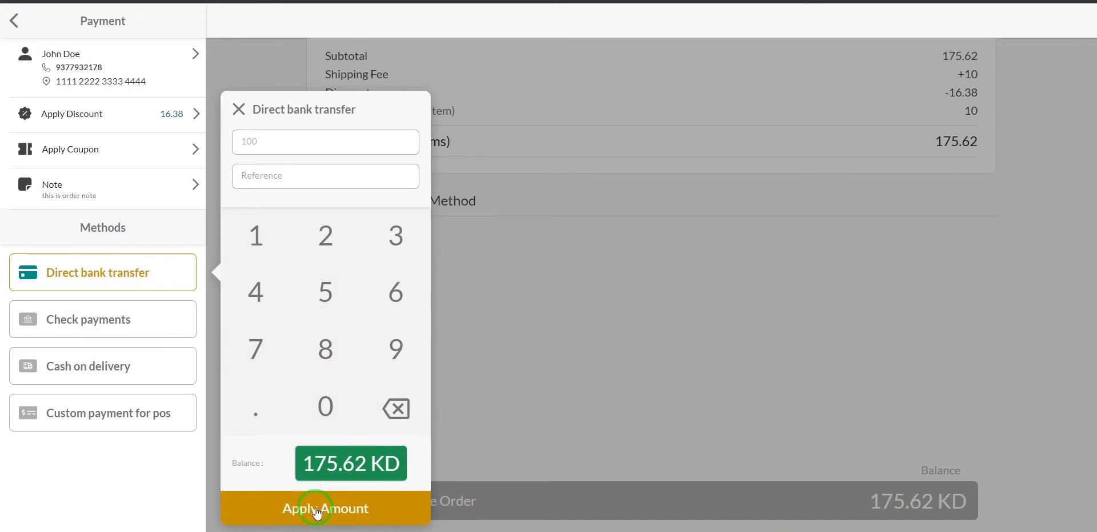
pyautogui.click(283, 175)
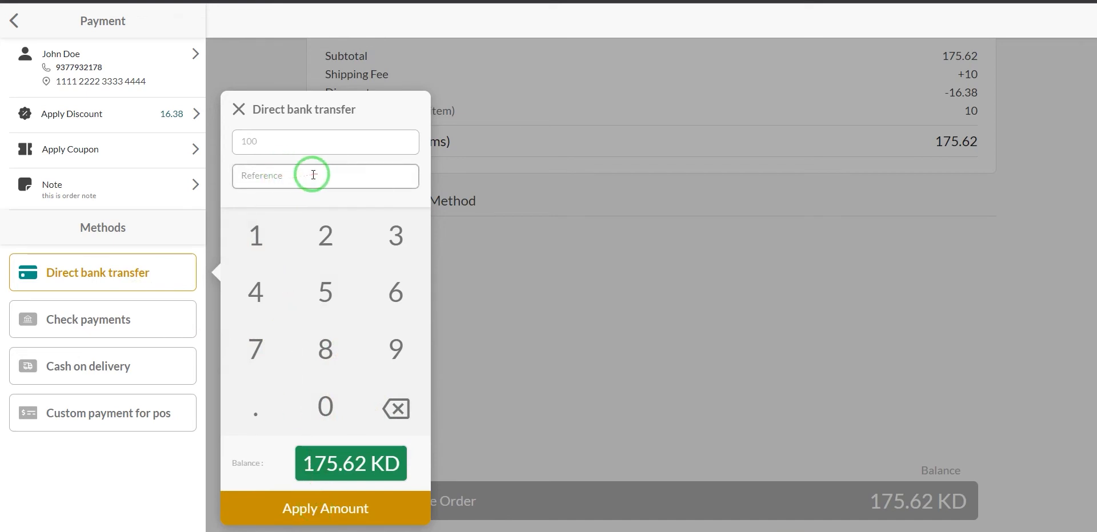
pyautogui.click(330, 513)
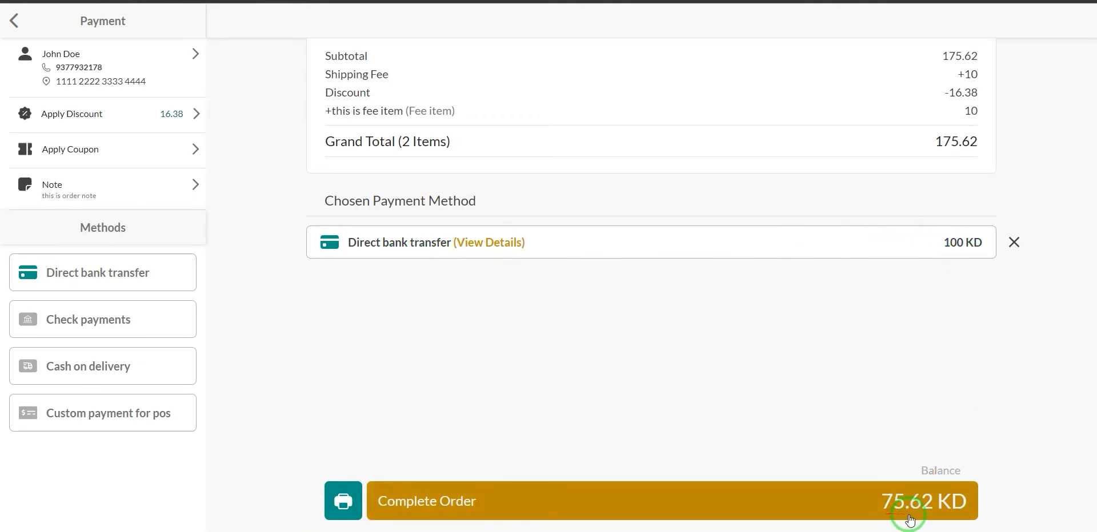
# Record a 10 KD Check payment for a 65.62 KD balance, then select Cash on delivery.
pyautogui.click(124, 318)
pyautogui.click(256, 235)
pyautogui.click(319, 405)
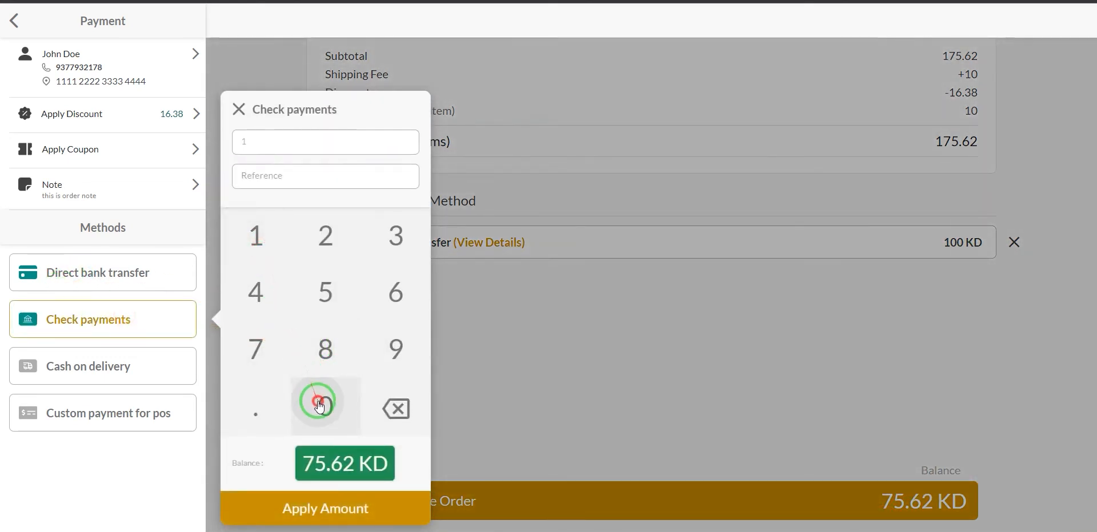
pyautogui.click(332, 508)
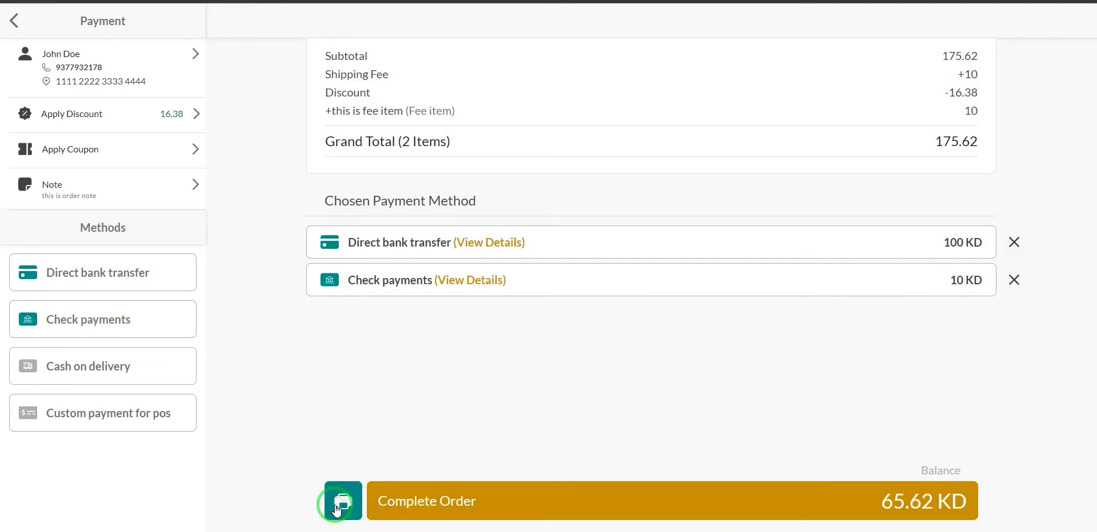
pyautogui.click(140, 372)
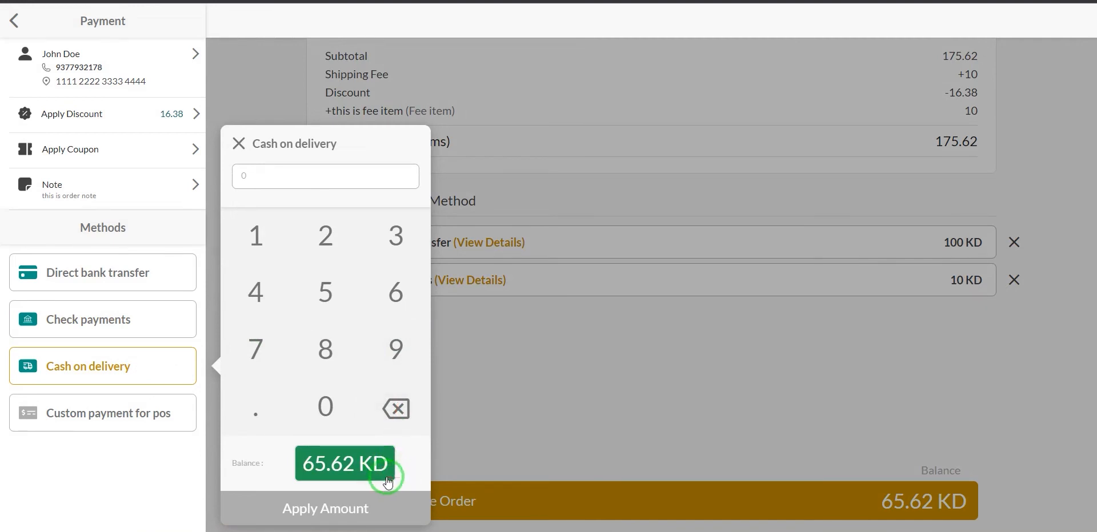
# Apply the 65.62 KD balance as cash on delivery, then replace it with a 100 KD payment.
pyautogui.click(327, 474)
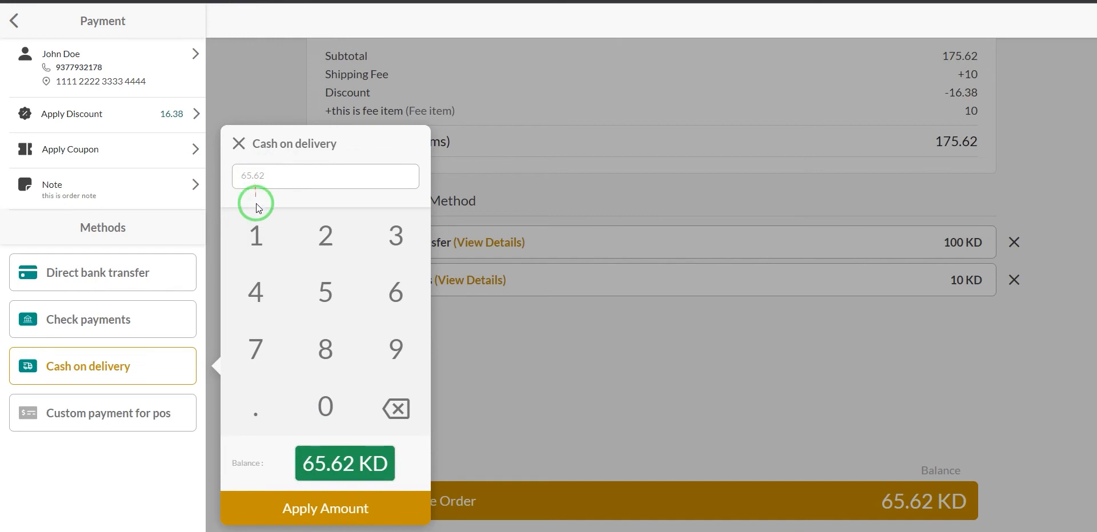
pyautogui.click(295, 510)
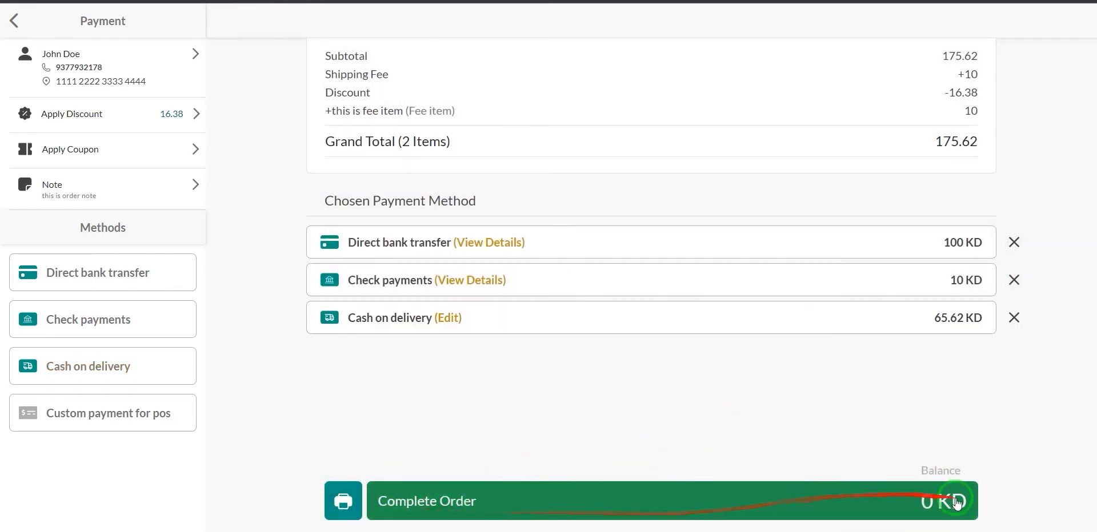
pyautogui.click(1014, 318)
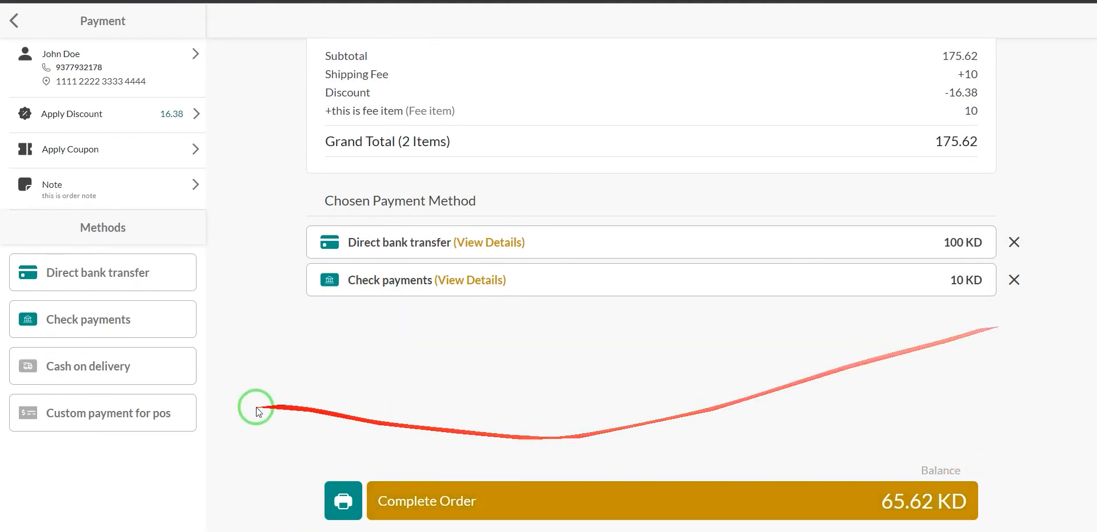
pyautogui.click(146, 367)
pyautogui.click(257, 239)
pyautogui.click(325, 407)
pyautogui.click(325, 407)
pyautogui.click(365, 511)
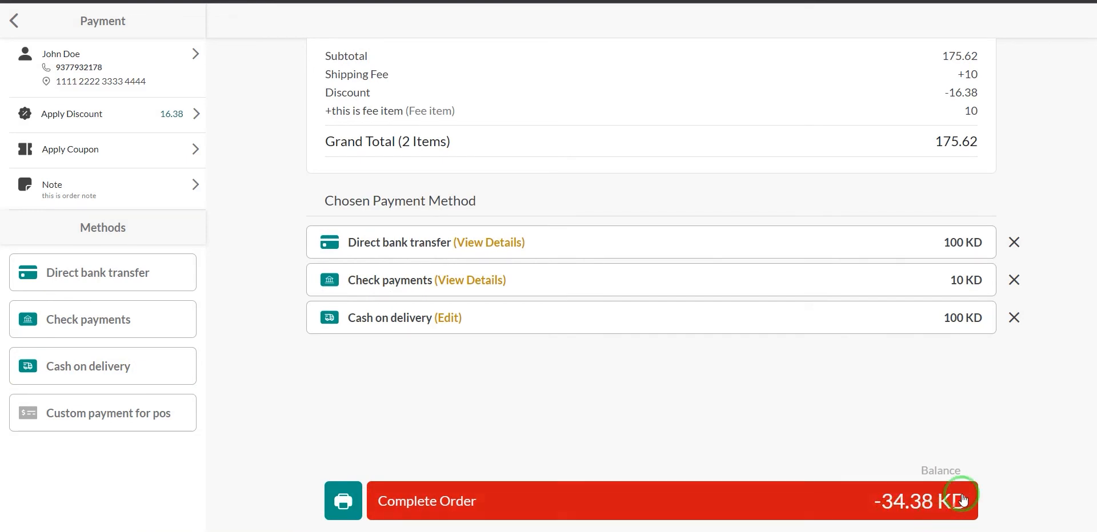
# Swap the 100 KD payment back to 65.62 KD cash on delivery and preview the receipt.
pyautogui.click(1013, 320)
pyautogui.click(90, 367)
pyautogui.click(343, 472)
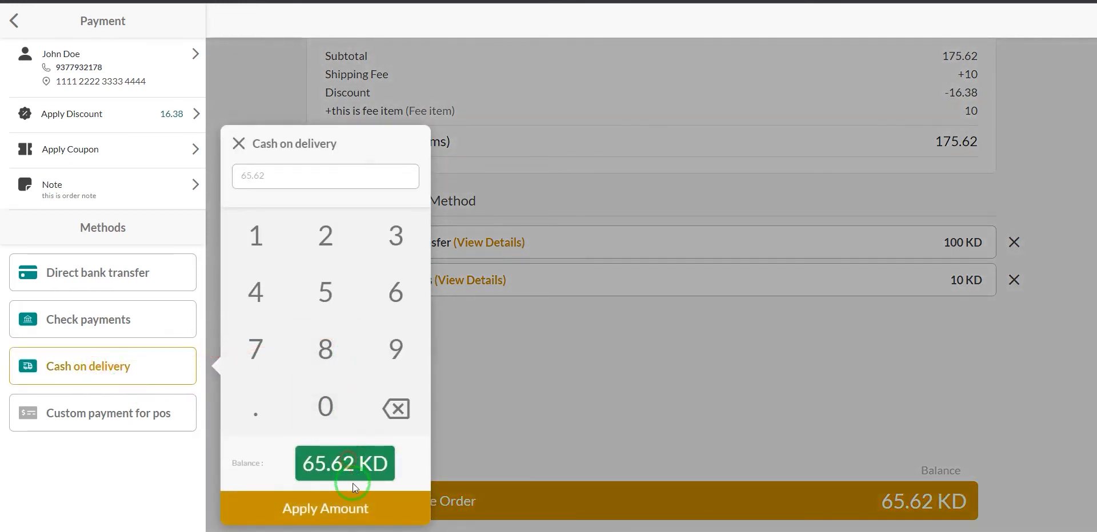
pyautogui.click(353, 508)
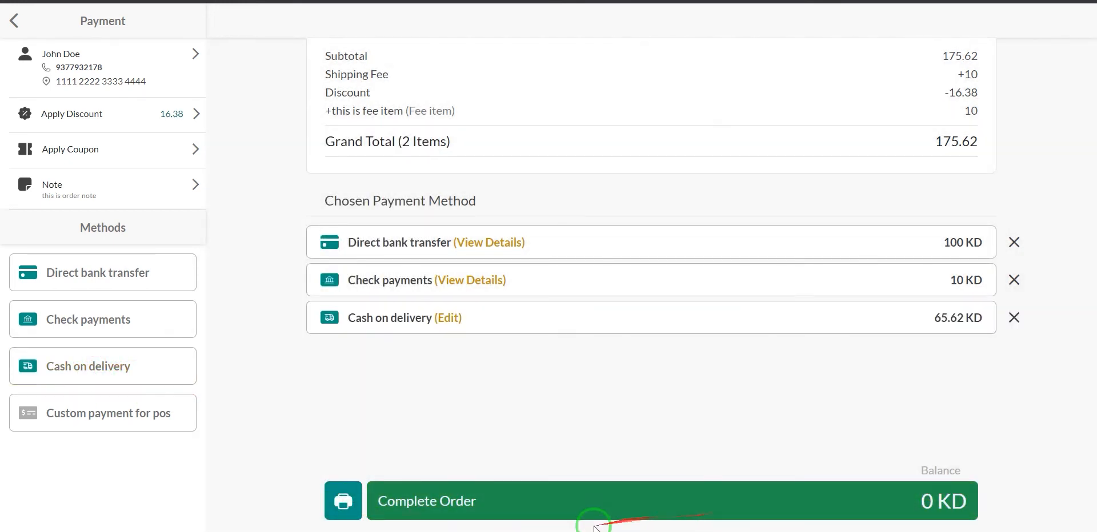
pyautogui.click(342, 500)
# Scroll through the receipt preview showing the 175.620 total, three payments and 0.000 balance.
pyautogui.scroll(-1, 454, 270)
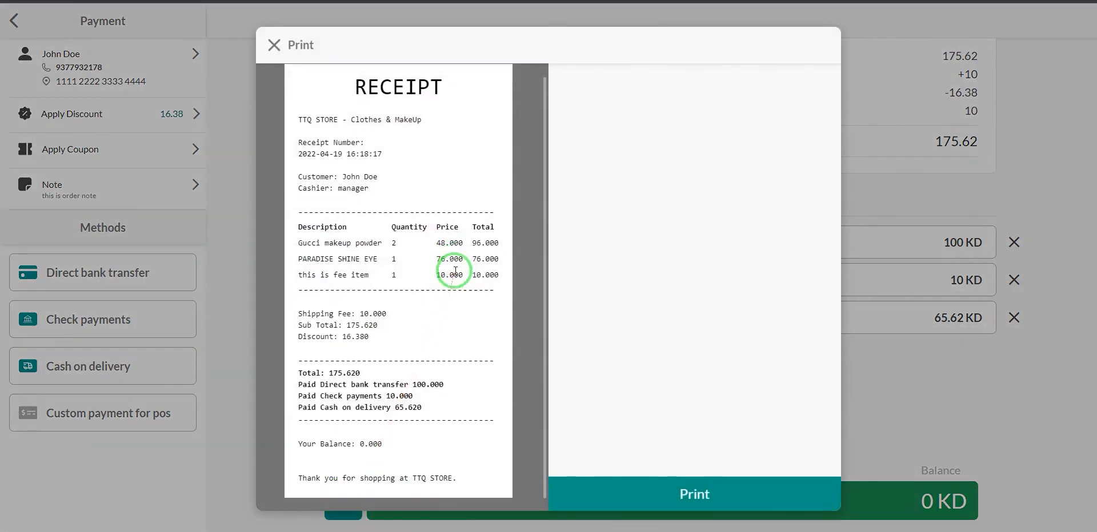
pyautogui.scroll(1, 445, 352)
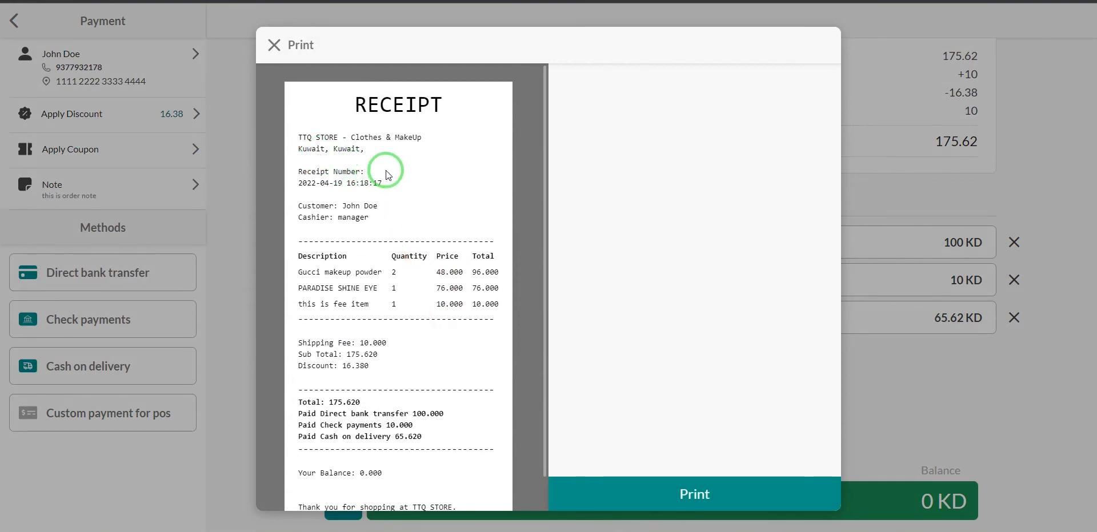
pyautogui.scroll(-1, 394, 177)
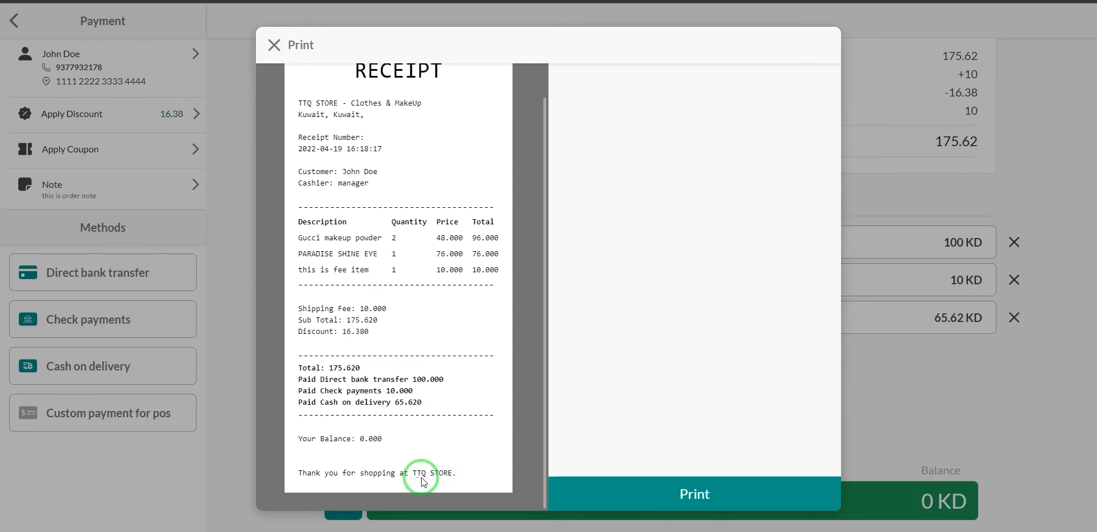
# Close the preview, complete the paid order, and send its receipt to the print dialog.
pyautogui.click(274, 46)
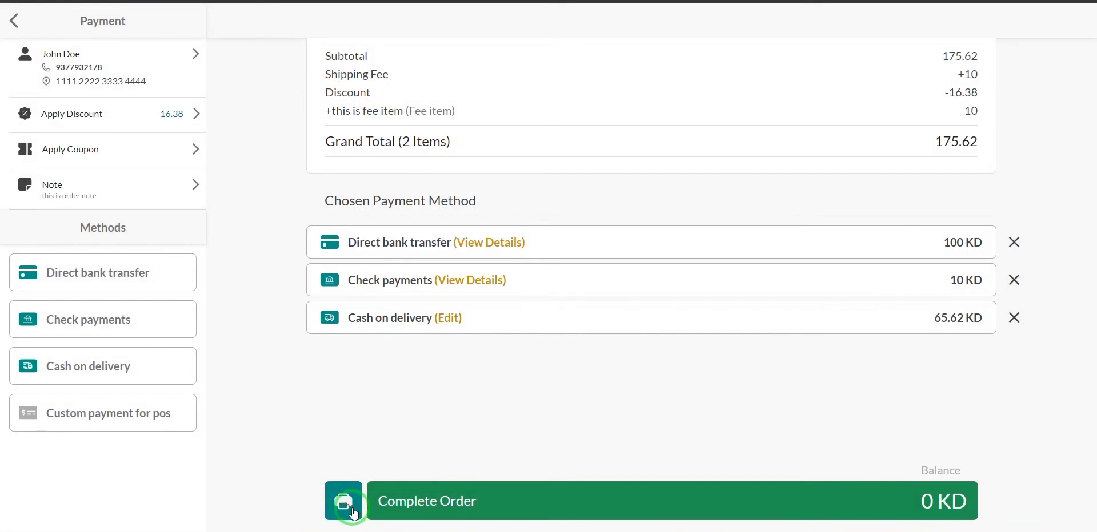
pyautogui.click(517, 505)
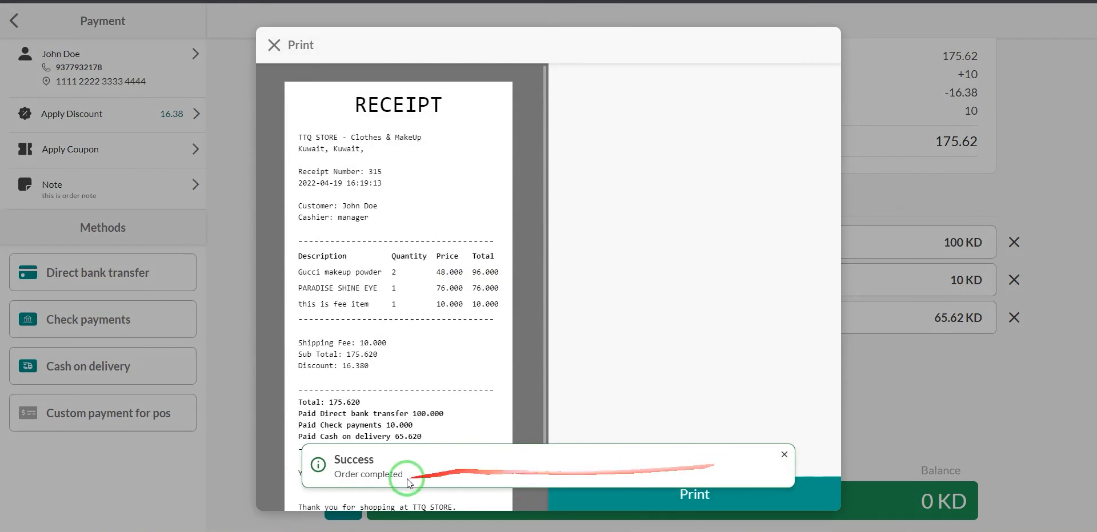
pyautogui.click(783, 457)
pyautogui.scroll(-1, 434, 343)
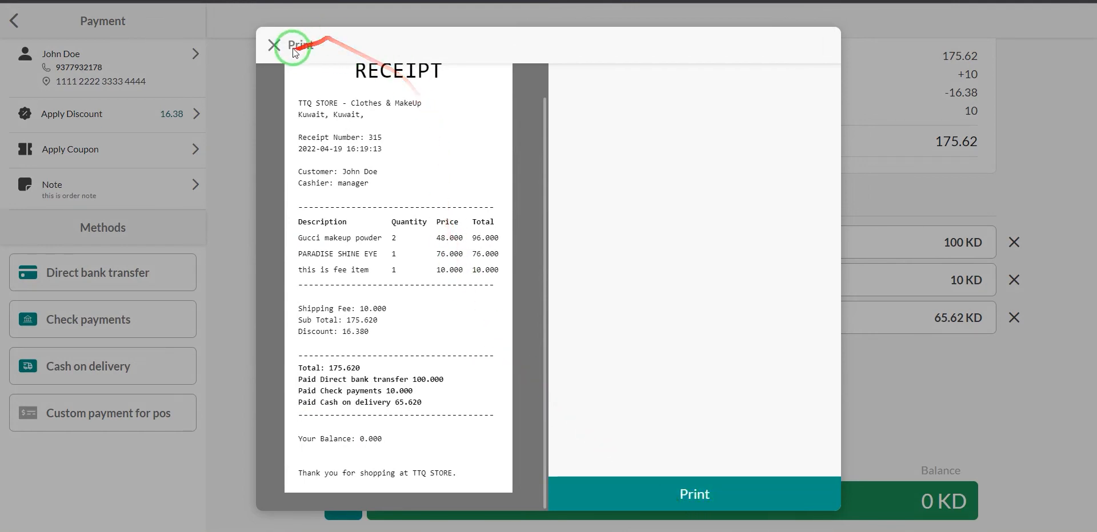
pyautogui.click(721, 483)
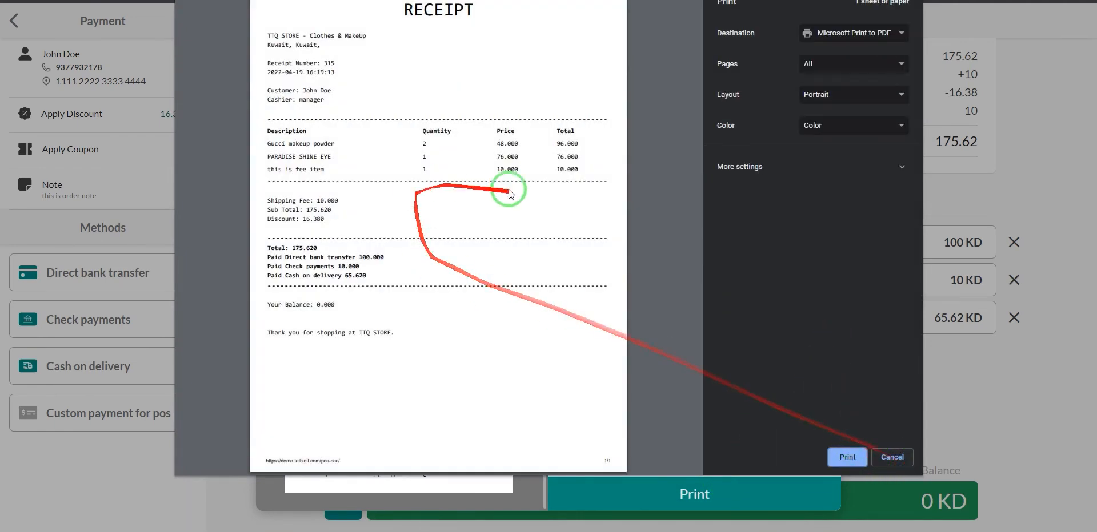
# Cancel the receipt printing and show the Cash Drawer summary for 19 April 2022.
pyautogui.click(887, 457)
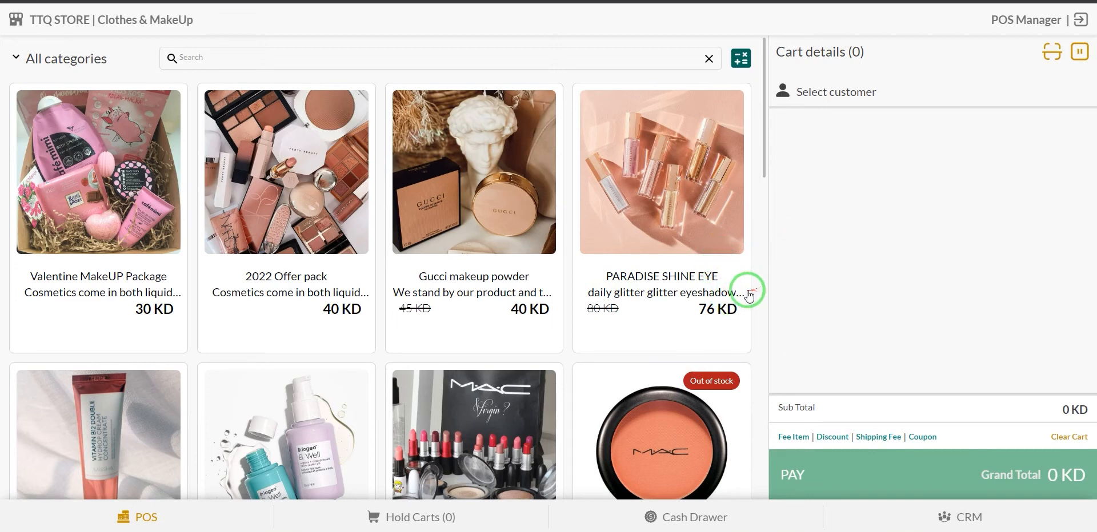
pyautogui.click(773, 520)
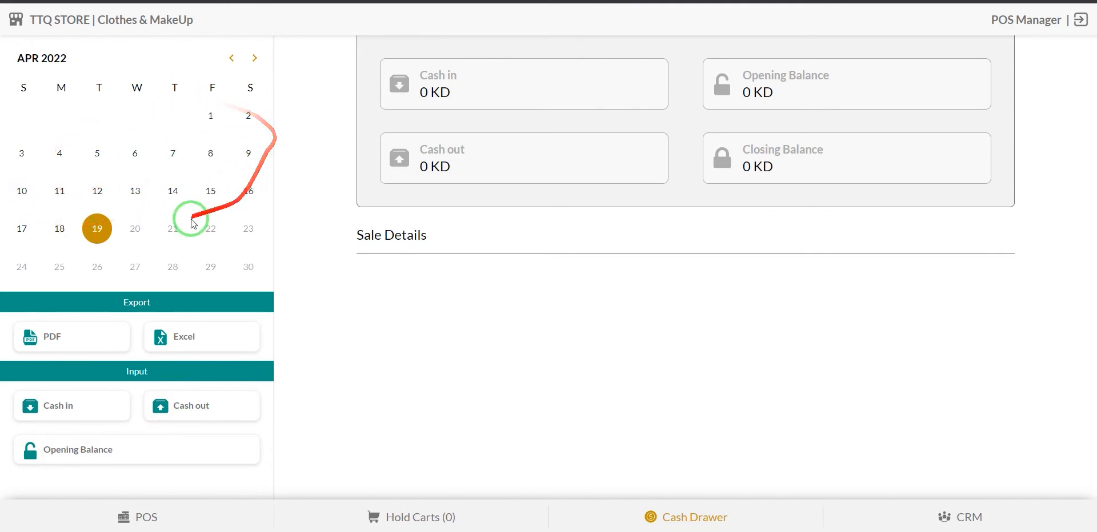
pyautogui.click(57, 228)
pyautogui.click(28, 234)
pyautogui.click(68, 198)
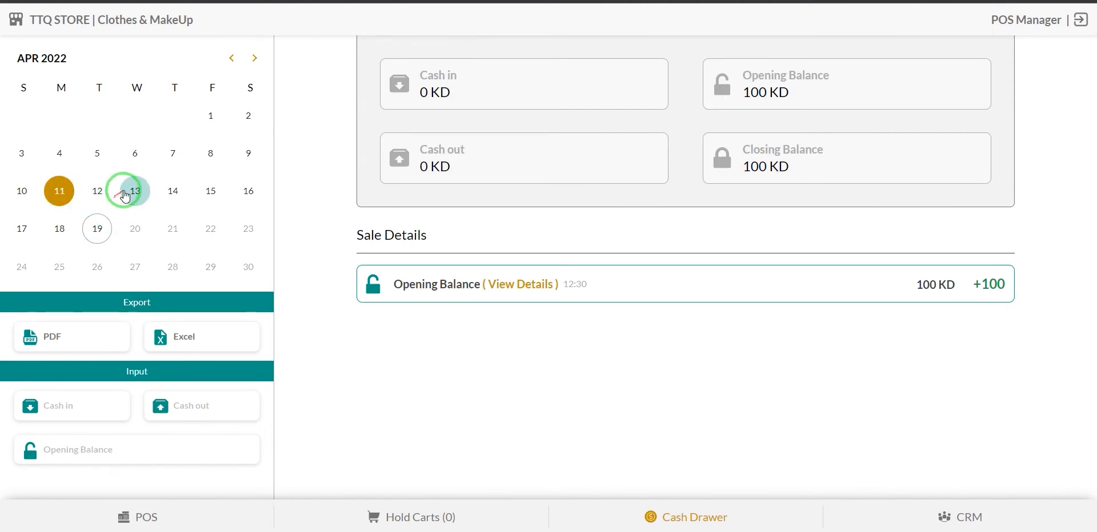
pyautogui.click(96, 229)
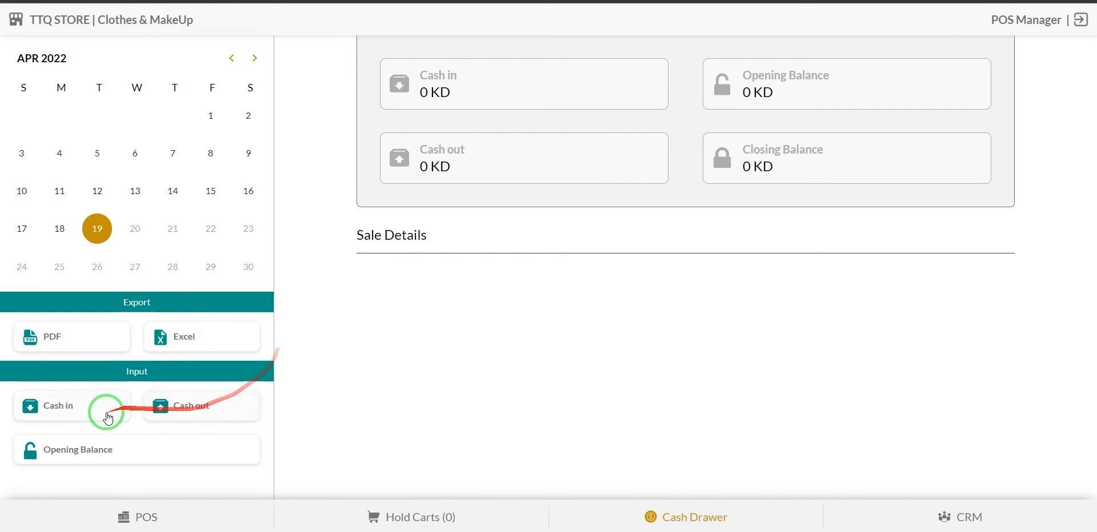
# Enter 100 KD as the cash drawer opening balance and dismiss the confirmation.
pyautogui.click(85, 459)
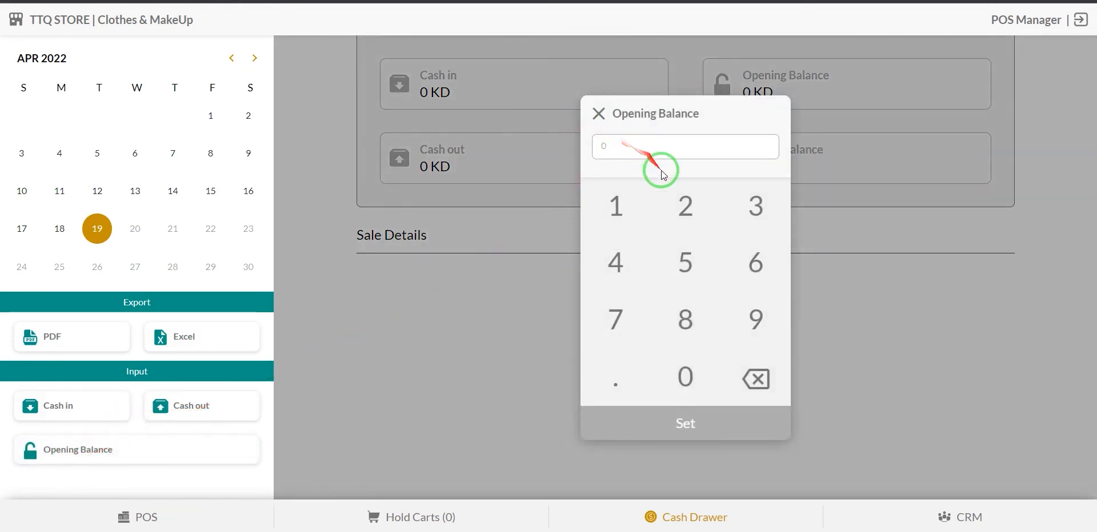
pyautogui.click(632, 214)
pyautogui.click(679, 374)
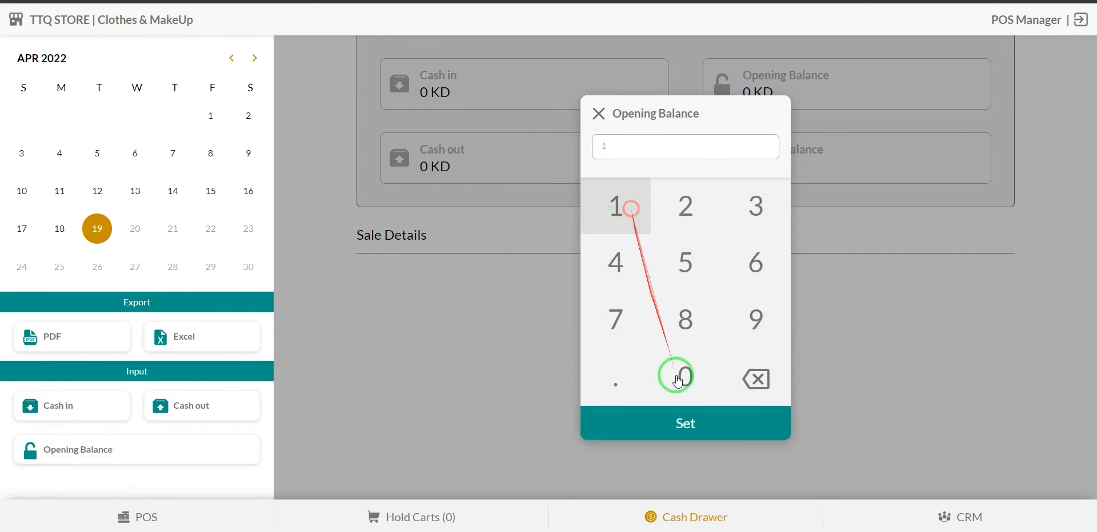
pyautogui.click(685, 374)
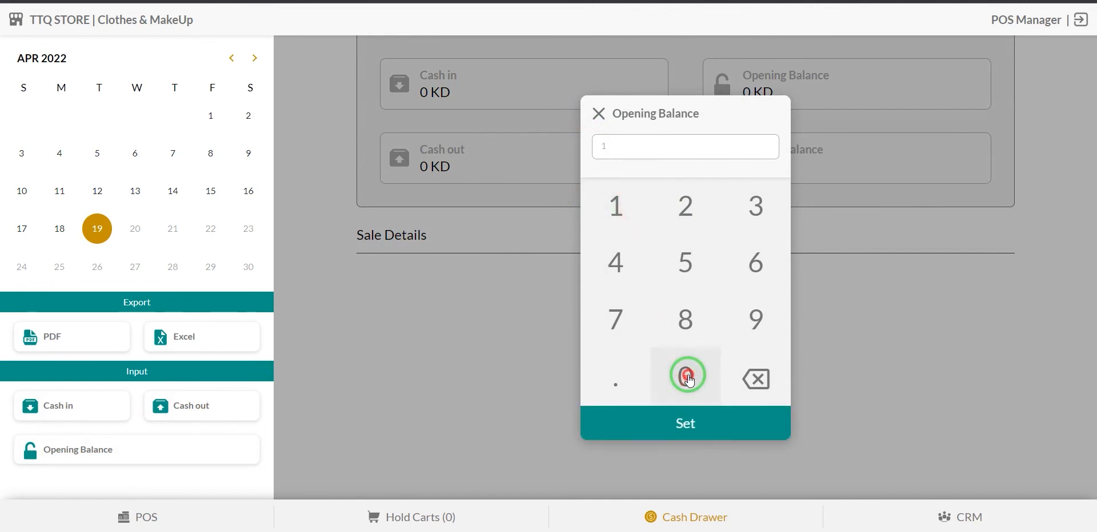
pyautogui.click(696, 423)
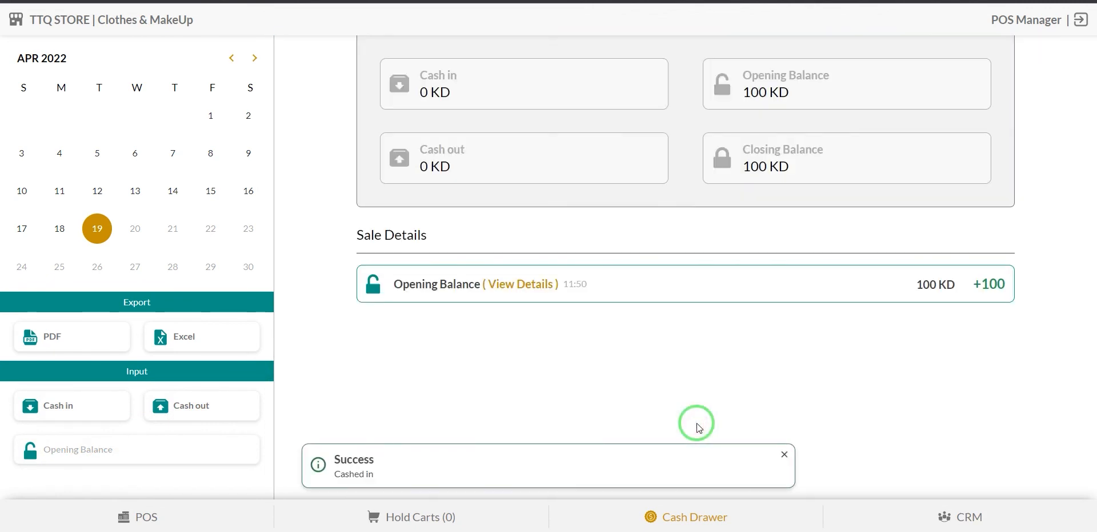
pyautogui.click(784, 455)
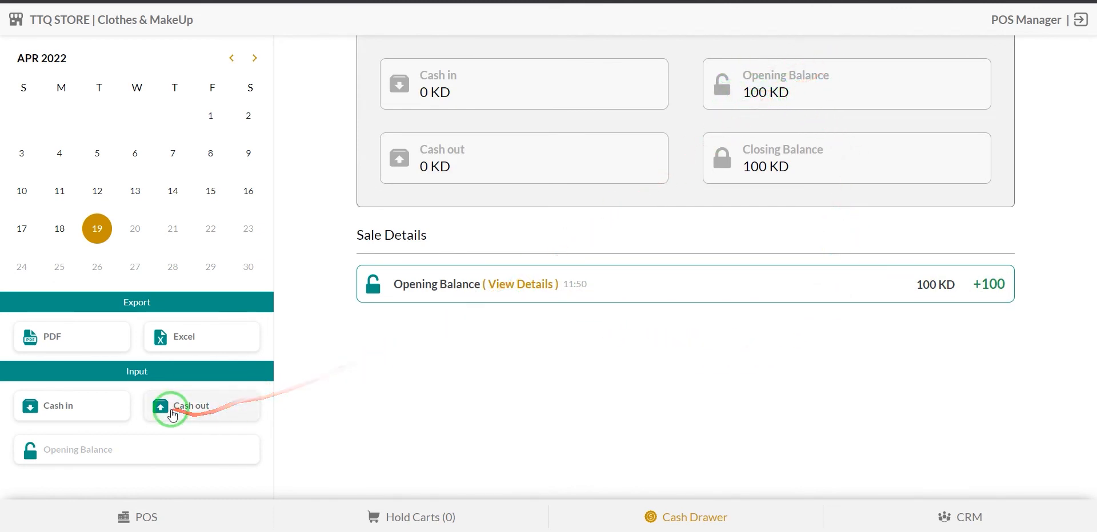
# Record a 10 KD cash-in noted 'this is cash in' and check its In Cash details.
pyautogui.click(81, 413)
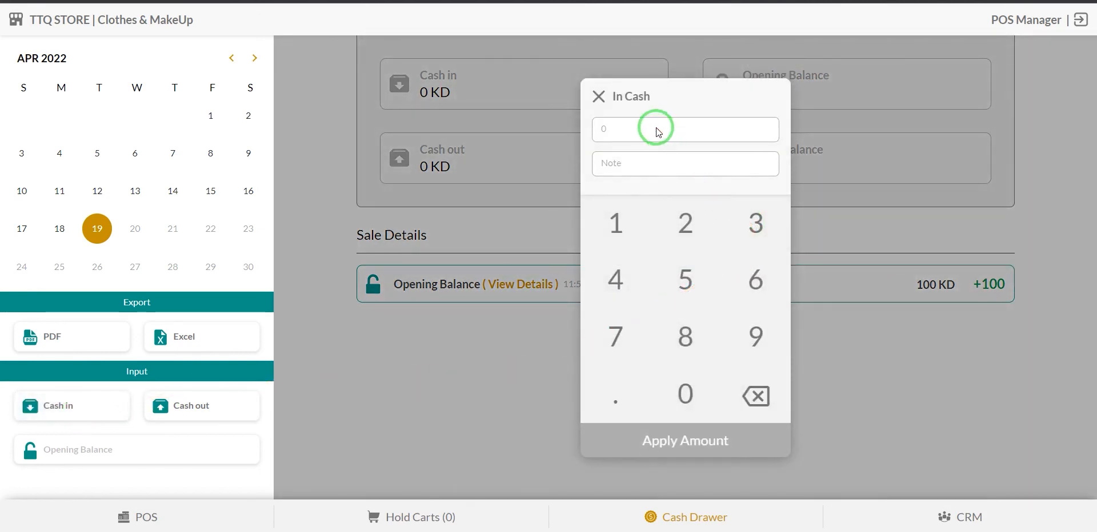
pyautogui.click(624, 227)
pyautogui.click(691, 403)
pyautogui.click(689, 170)
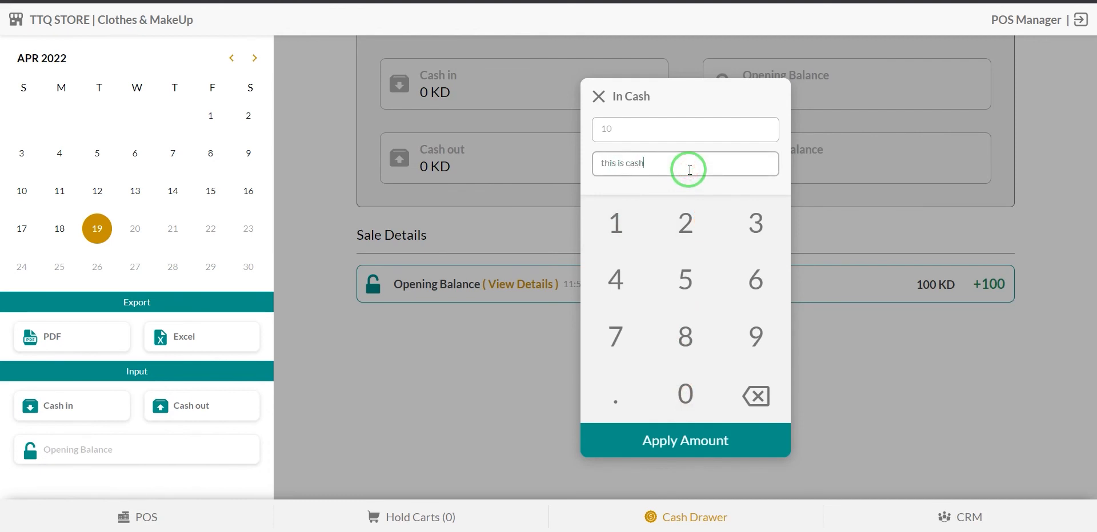
pyautogui.click(724, 441)
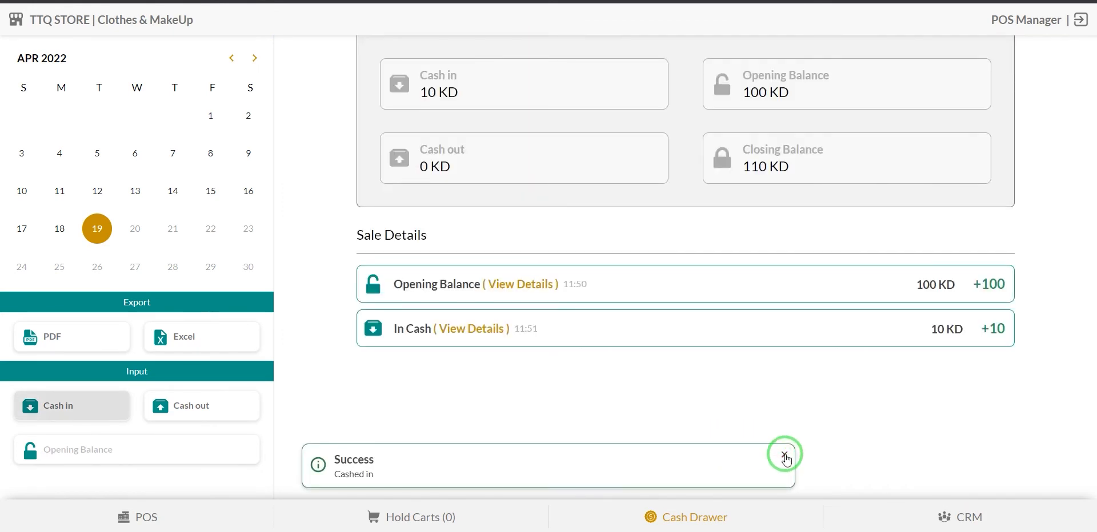
pyautogui.click(784, 456)
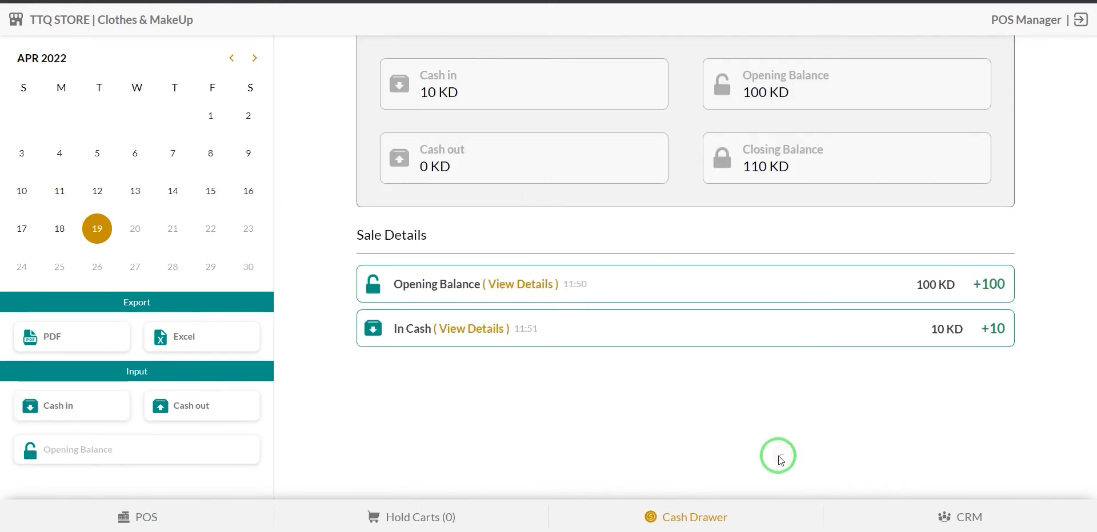
pyautogui.click(471, 329)
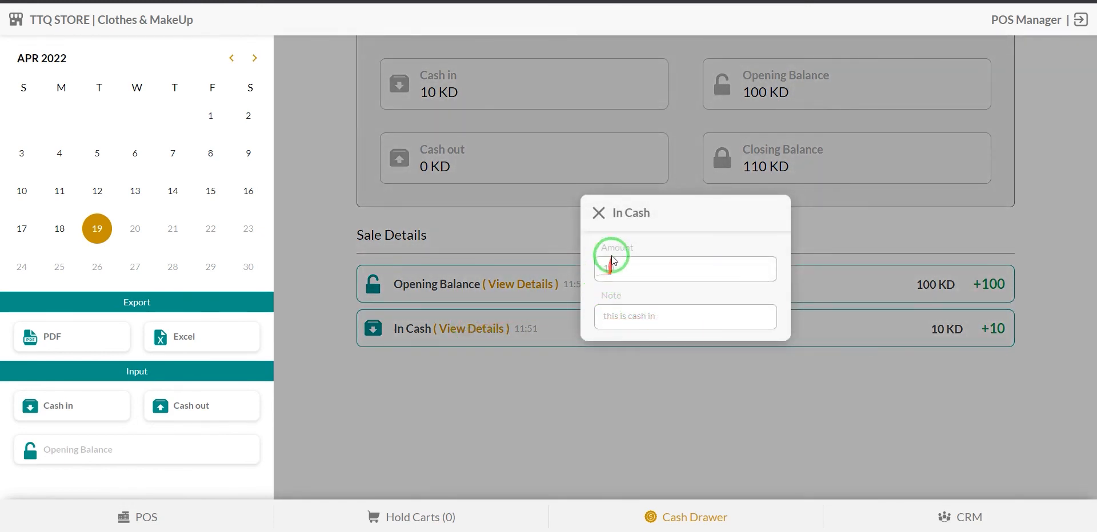
pyautogui.click(599, 213)
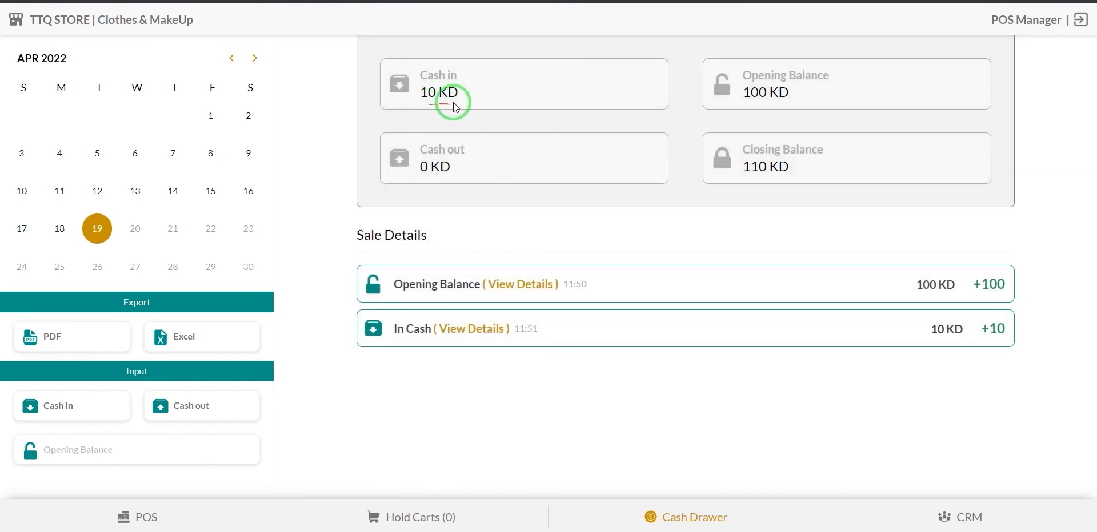
# Record a 20 KD cash-out with the note 'this is cash out'.
pyautogui.click(224, 410)
pyautogui.click(685, 221)
pyautogui.click(688, 383)
pyautogui.click(665, 167)
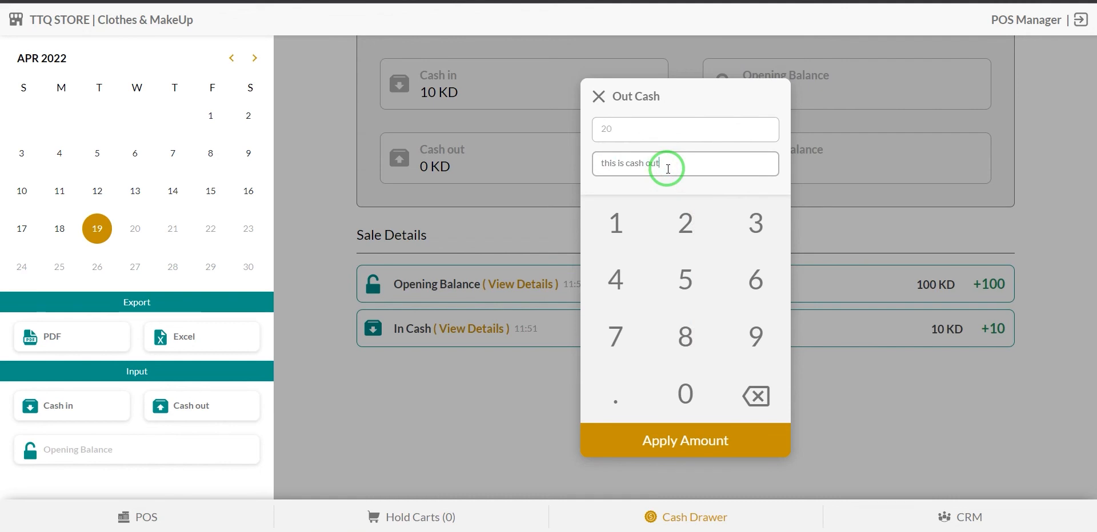
pyautogui.click(695, 442)
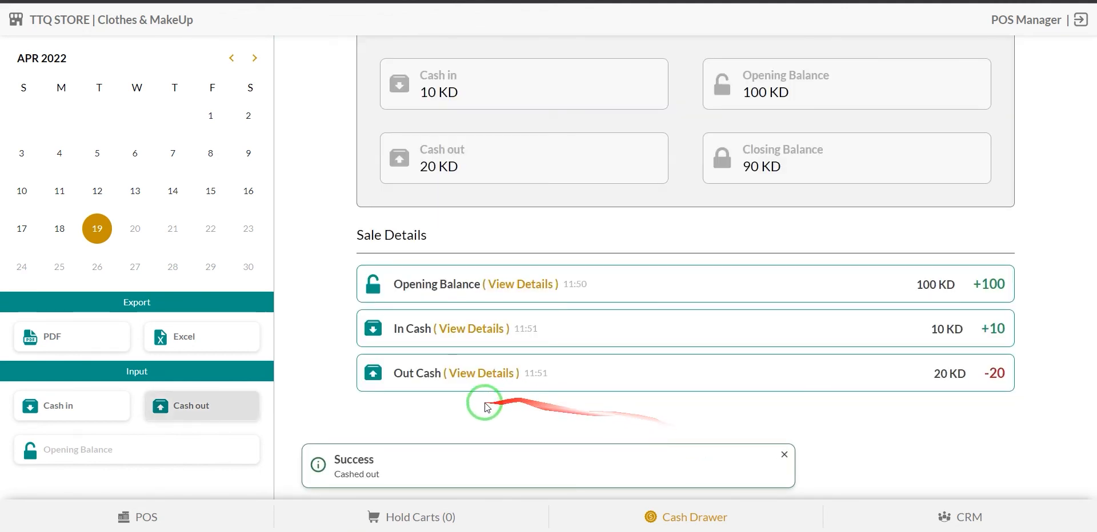
pyautogui.click(784, 455)
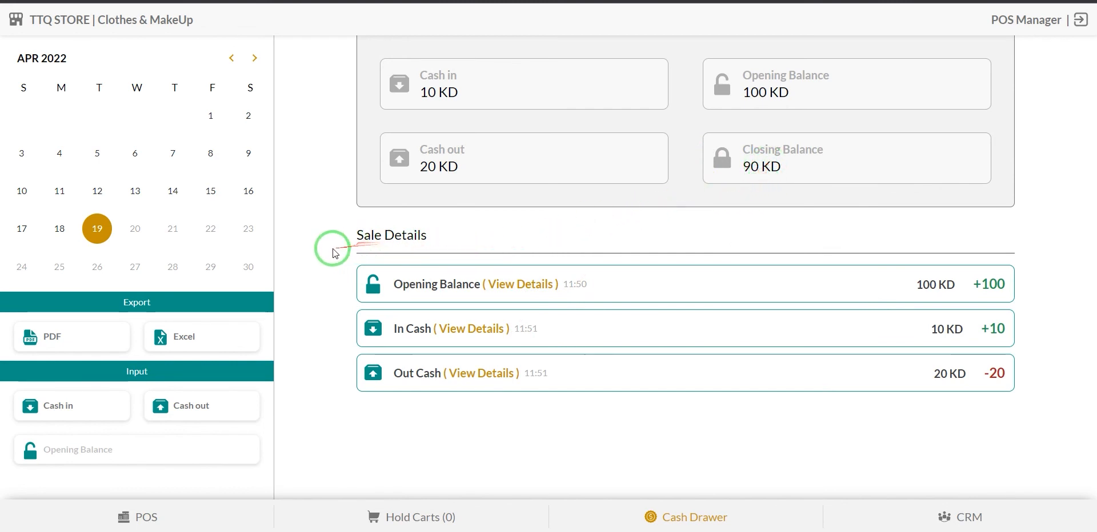
# Export a detailed cash drawer PDF covering 17 to 19 April 2022.
pyautogui.click(94, 347)
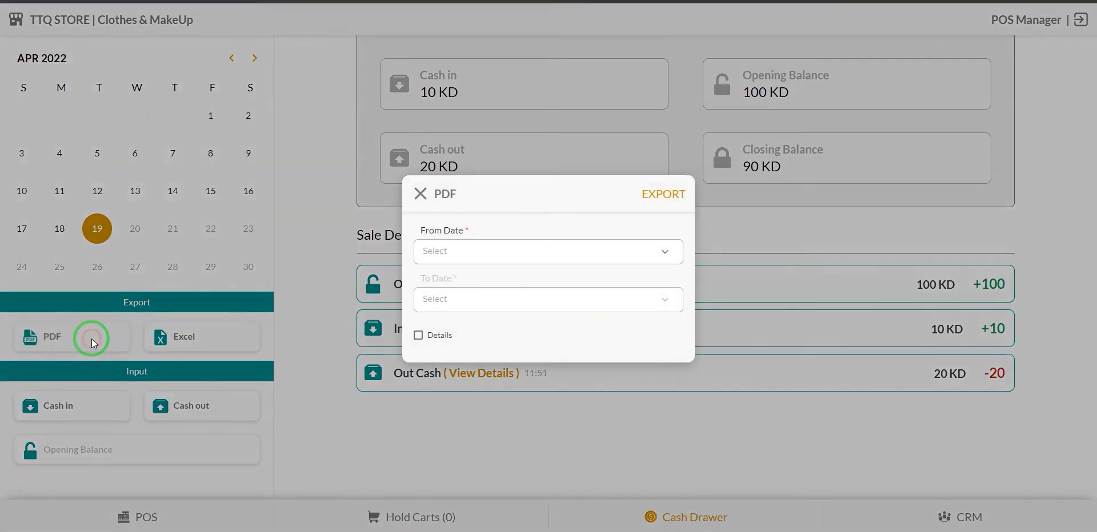
pyautogui.click(664, 252)
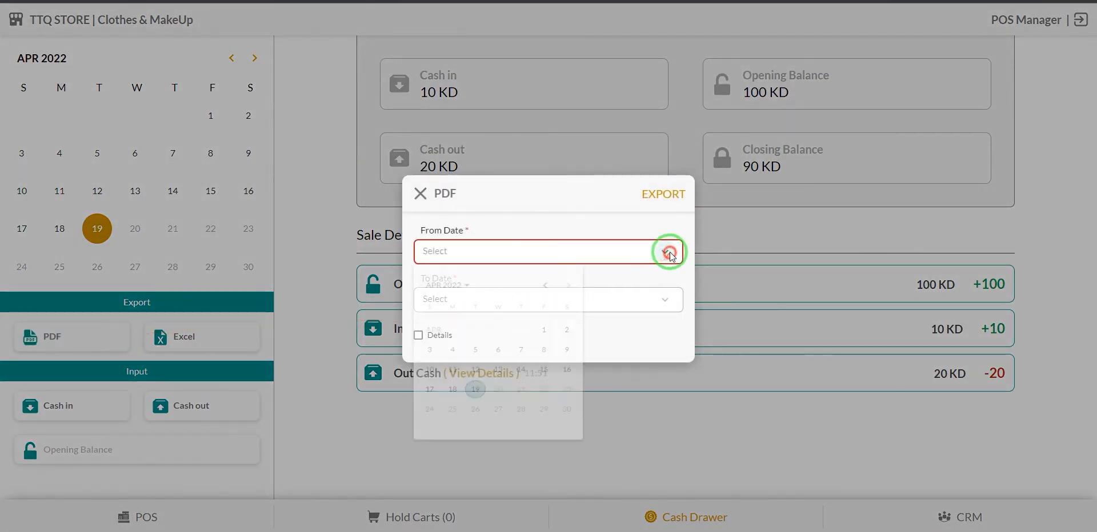
pyautogui.click(436, 411)
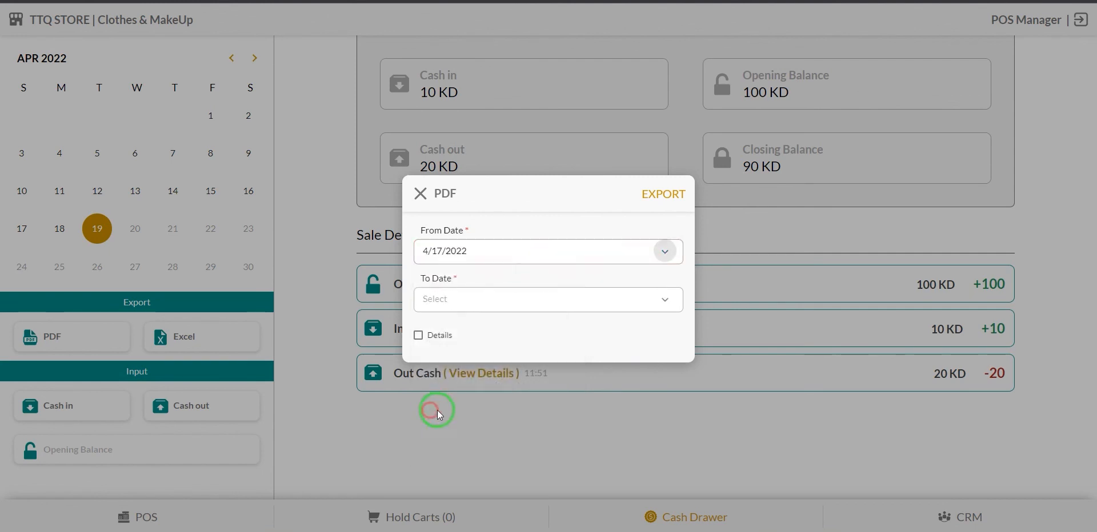
pyautogui.click(664, 299)
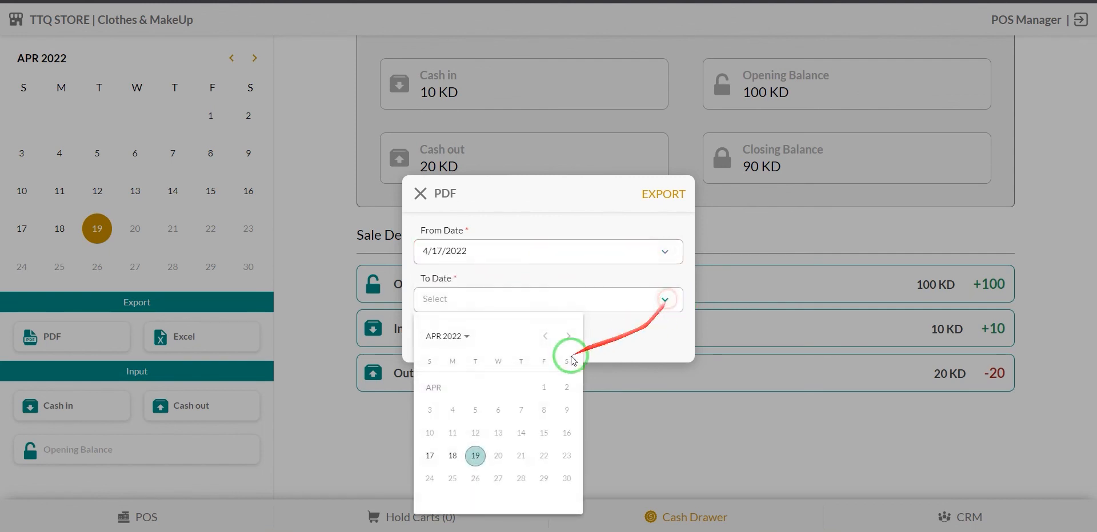
pyautogui.click(476, 456)
pyautogui.click(426, 338)
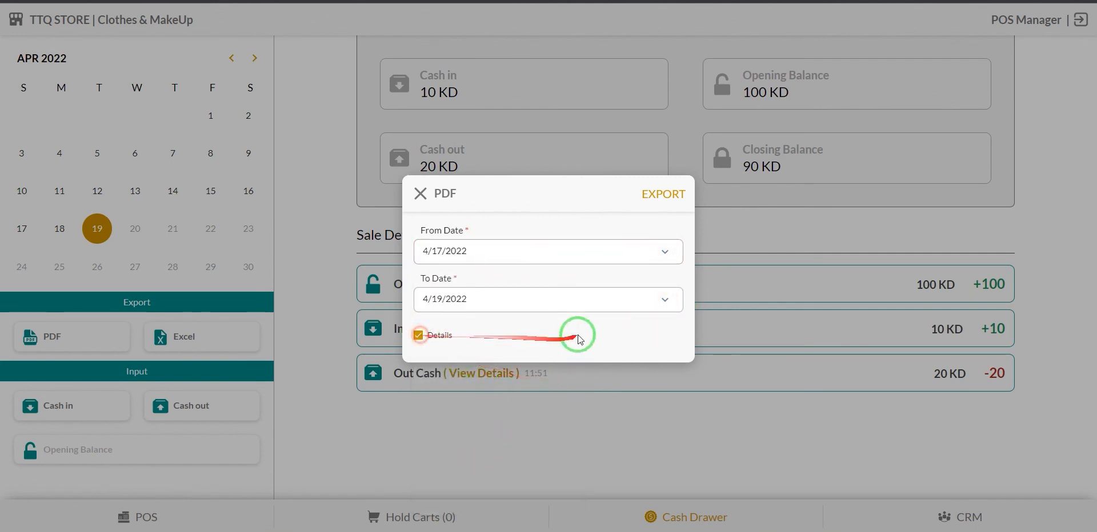
pyautogui.click(669, 200)
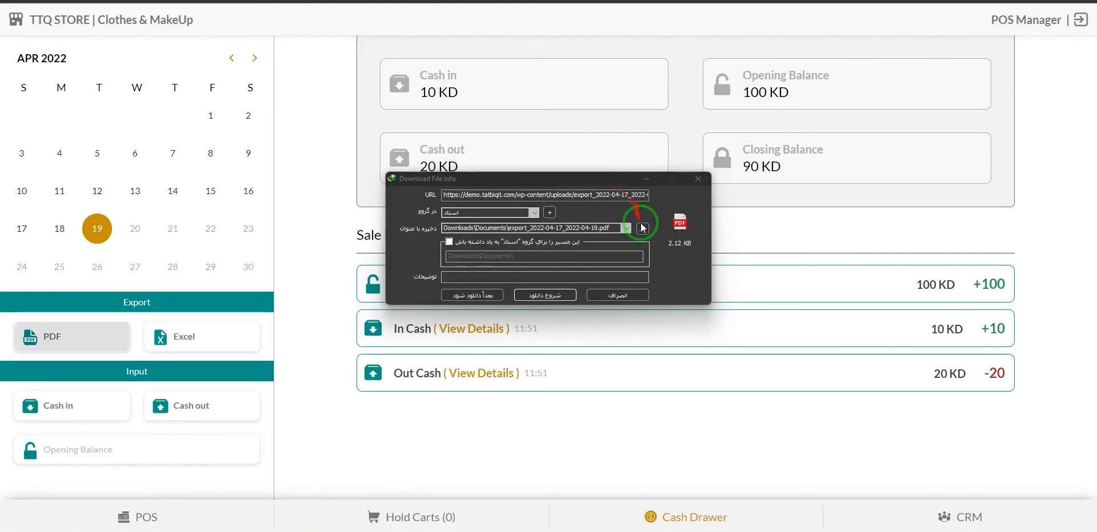
# Cancel the download of export_2022-04-17_2022-04-19.pdf and switch to the CRM customer list.
pyautogui.click(641, 291)
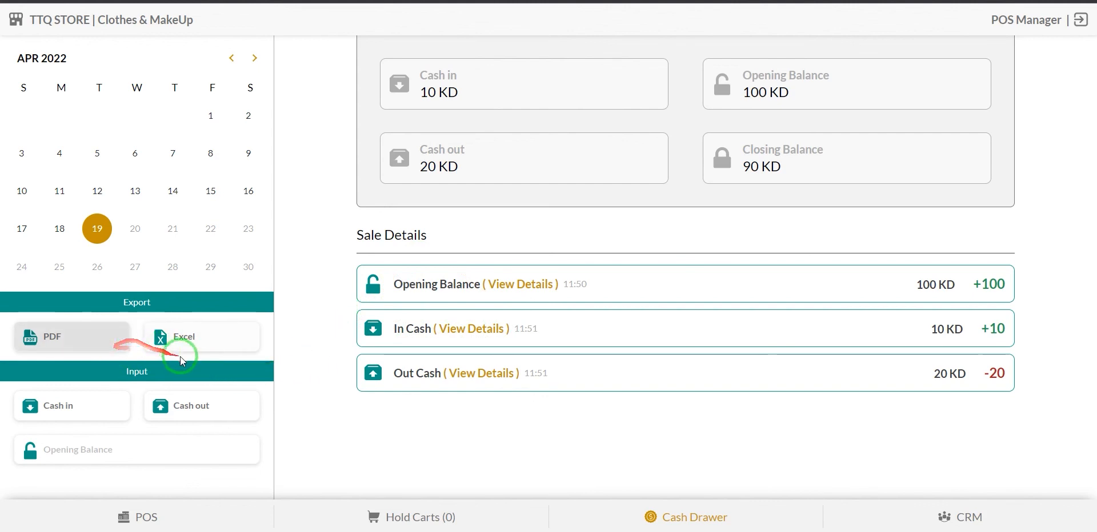
pyautogui.click(870, 519)
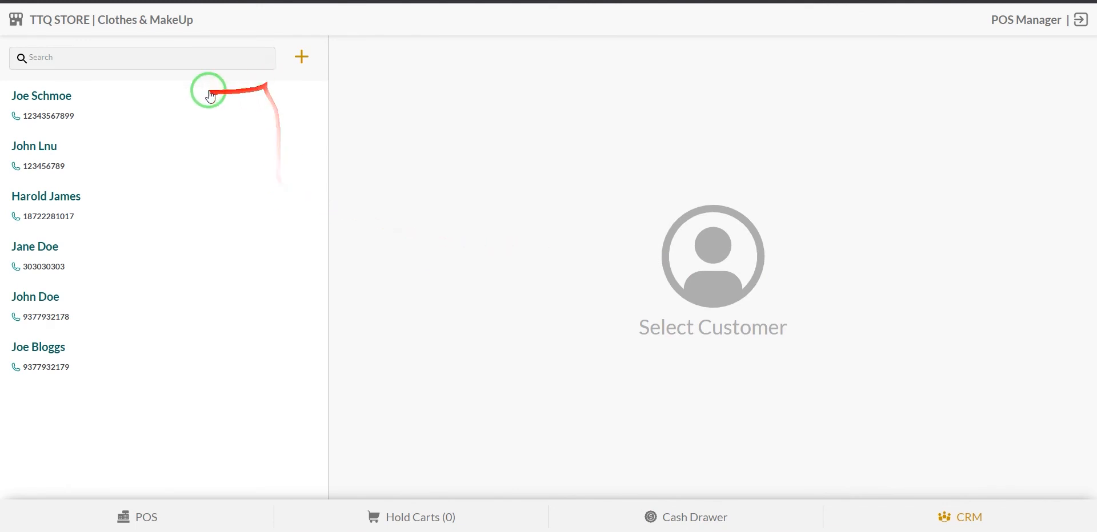
# Search the customer list and look through the matching customers' details.
pyautogui.click(94, 60)
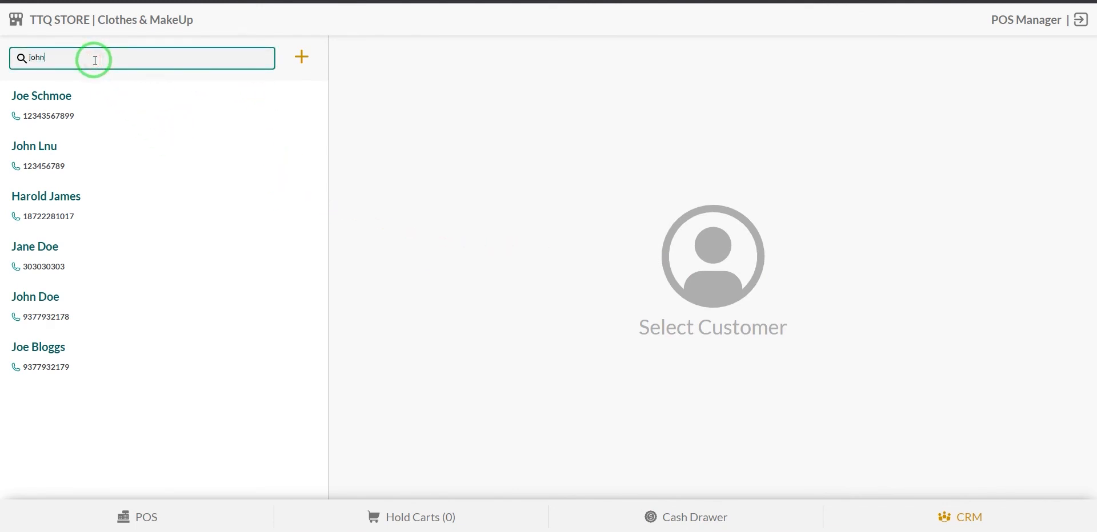
pyautogui.click(72, 215)
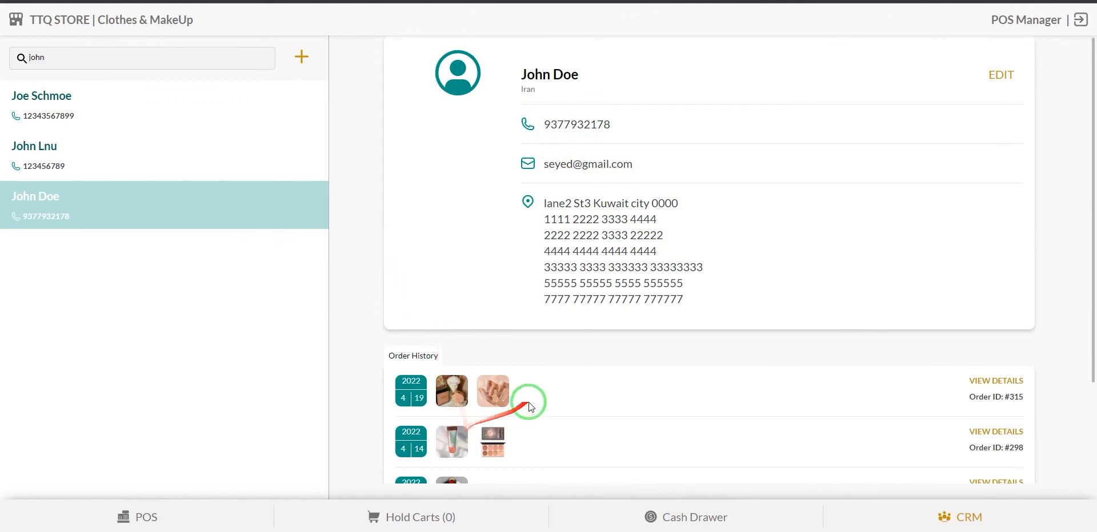
pyautogui.scroll(-2, 548, 381)
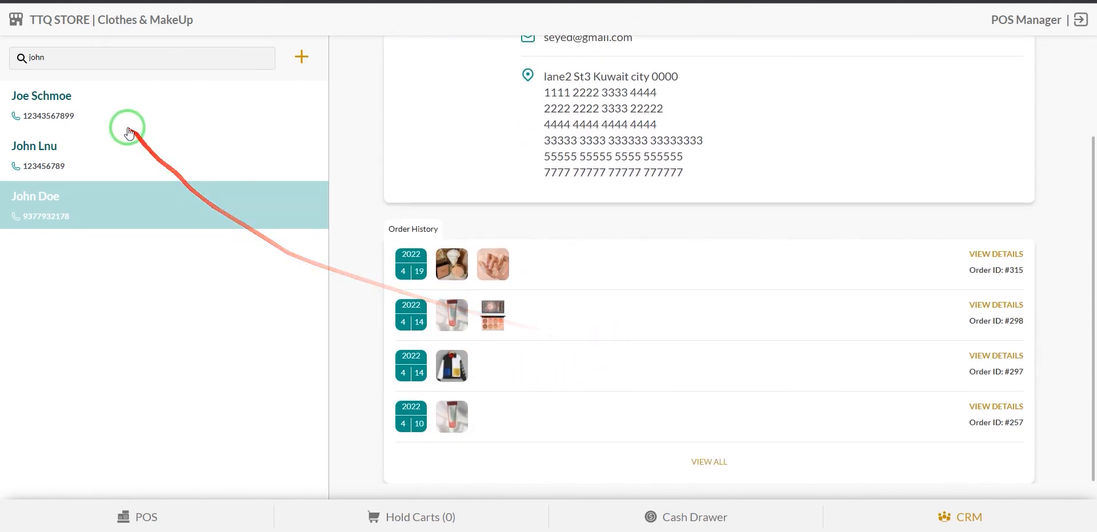
pyautogui.click(94, 150)
pyautogui.click(167, 98)
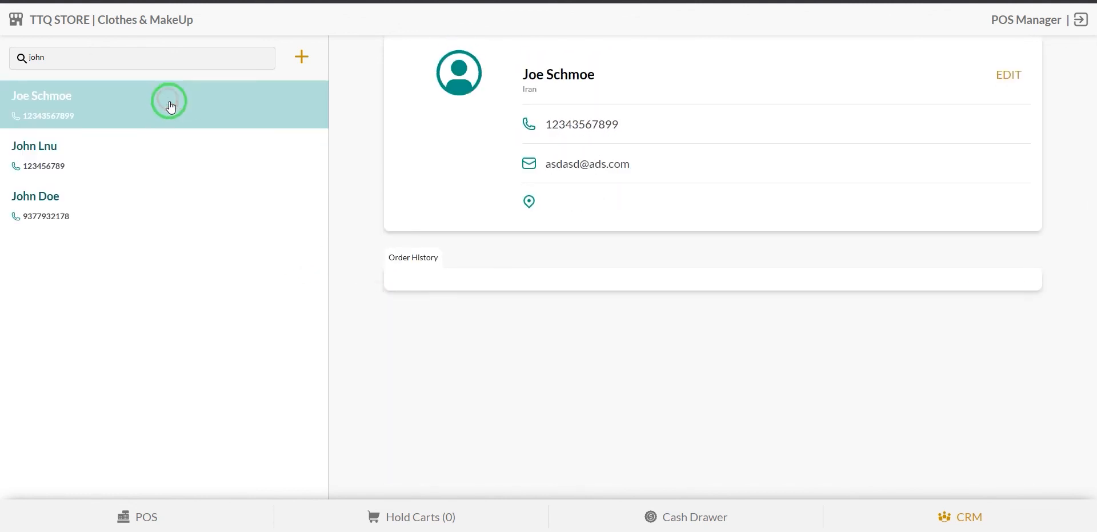
# Clear the search, browse all six customers, and open the one with past orders.
pyautogui.click(169, 63)
pyautogui.press('BackSpace')
pyautogui.press('BackSpace')
pyautogui.press('BackSpace')
pyautogui.press('BackSpace')
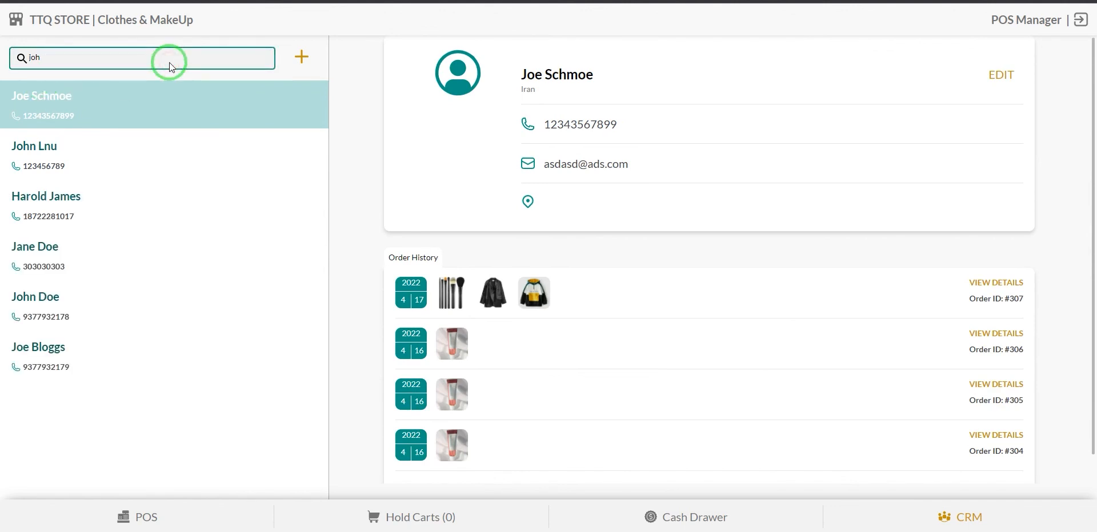
pyautogui.click(153, 212)
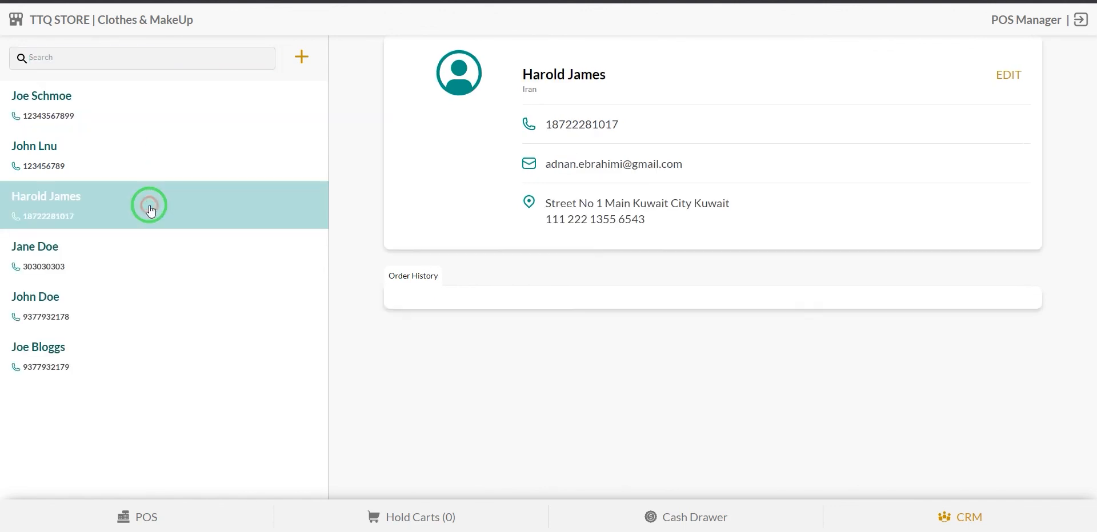
pyautogui.click(127, 263)
pyautogui.click(128, 290)
pyautogui.click(142, 342)
pyautogui.click(140, 191)
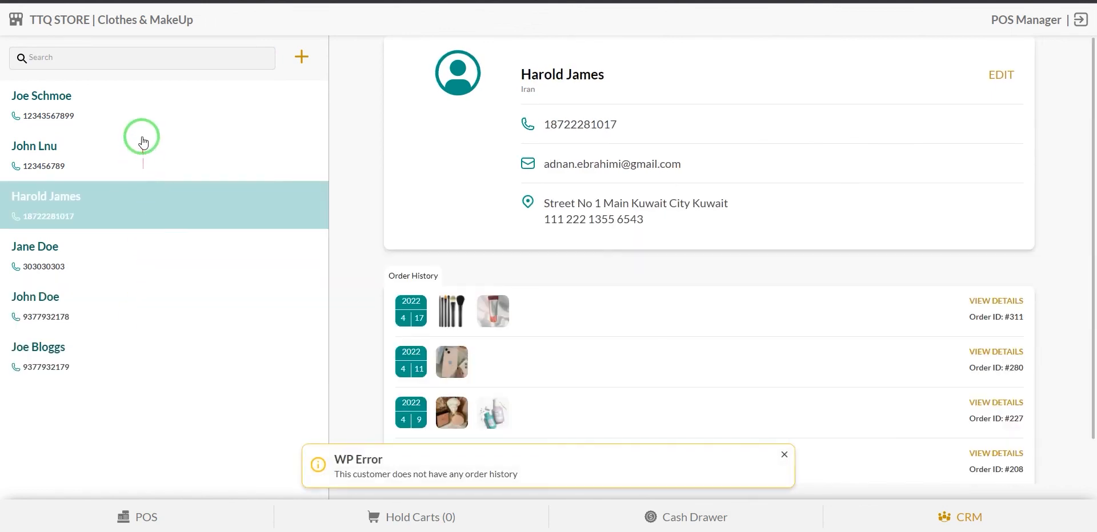
pyautogui.click(158, 351)
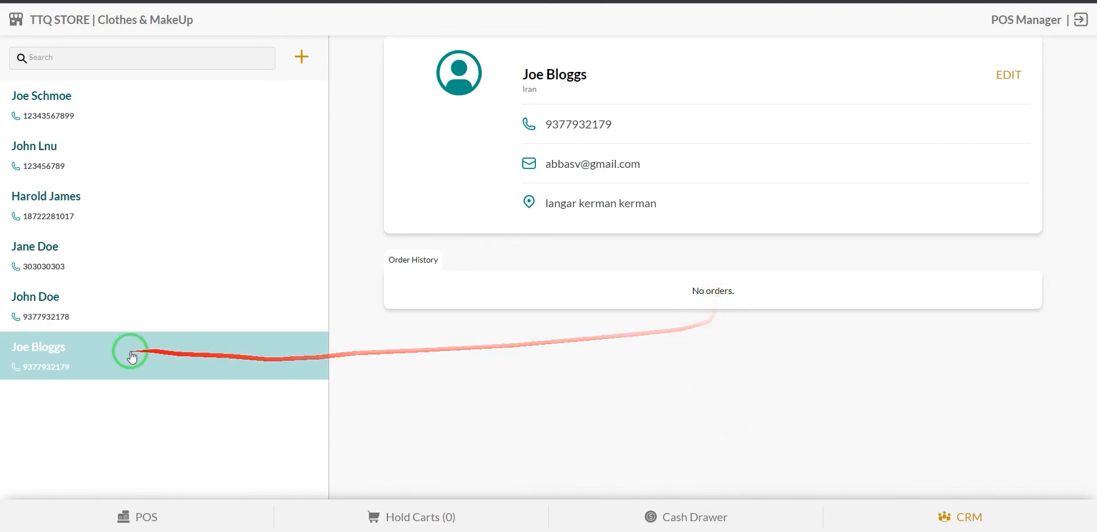
pyautogui.click(101, 312)
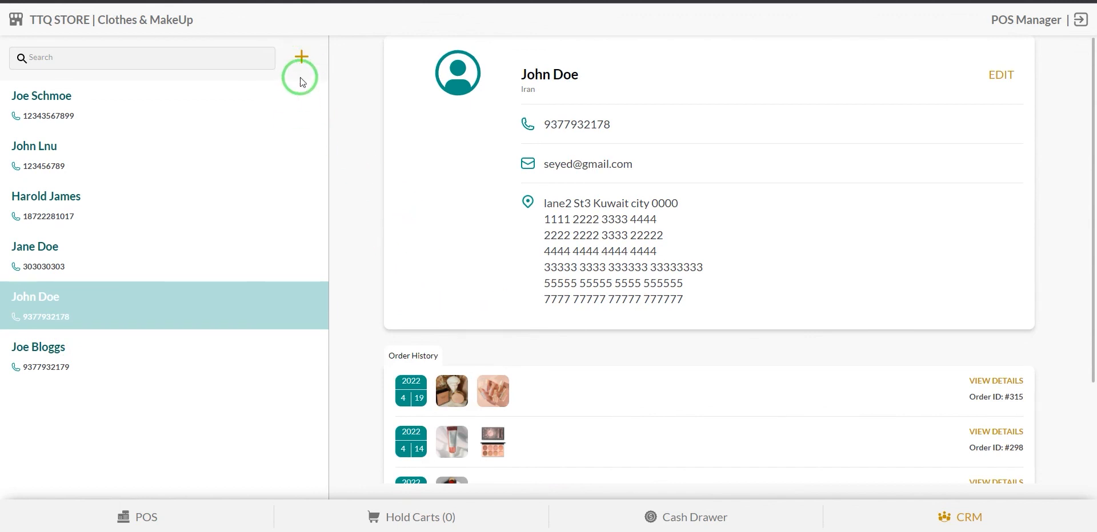
pyautogui.scroll(-3, 540, 333)
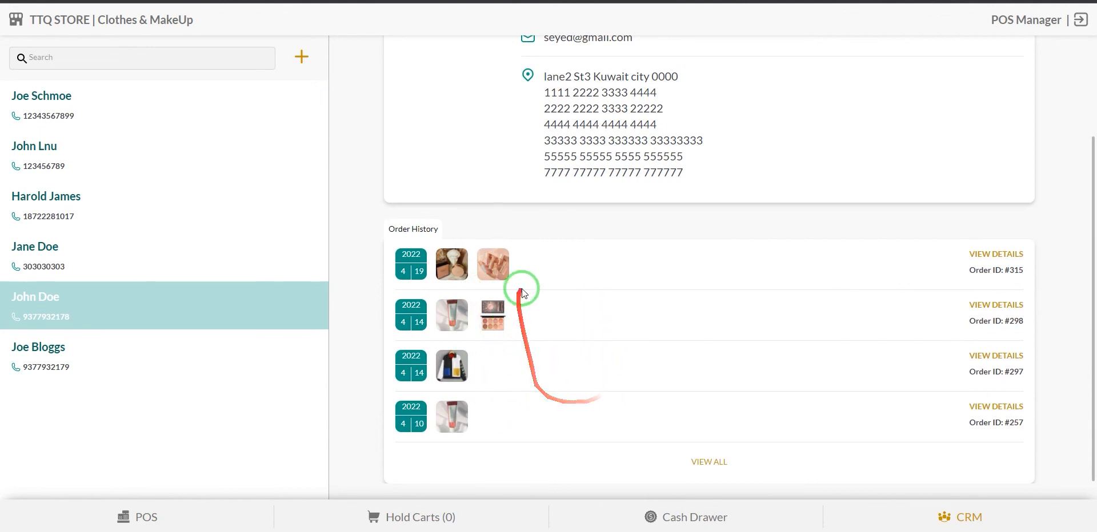
pyautogui.click(702, 463)
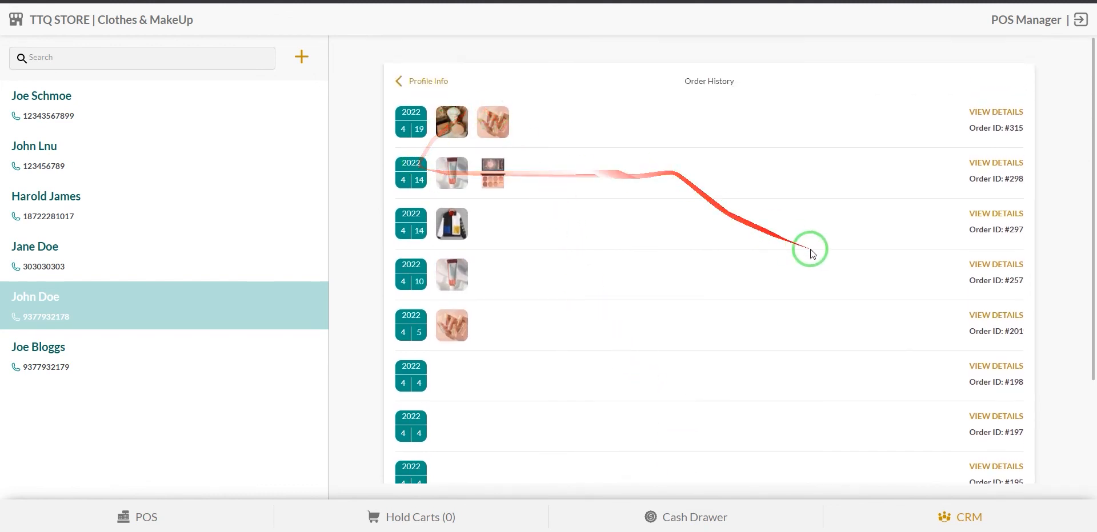
pyautogui.click(399, 84)
pyautogui.click(301, 60)
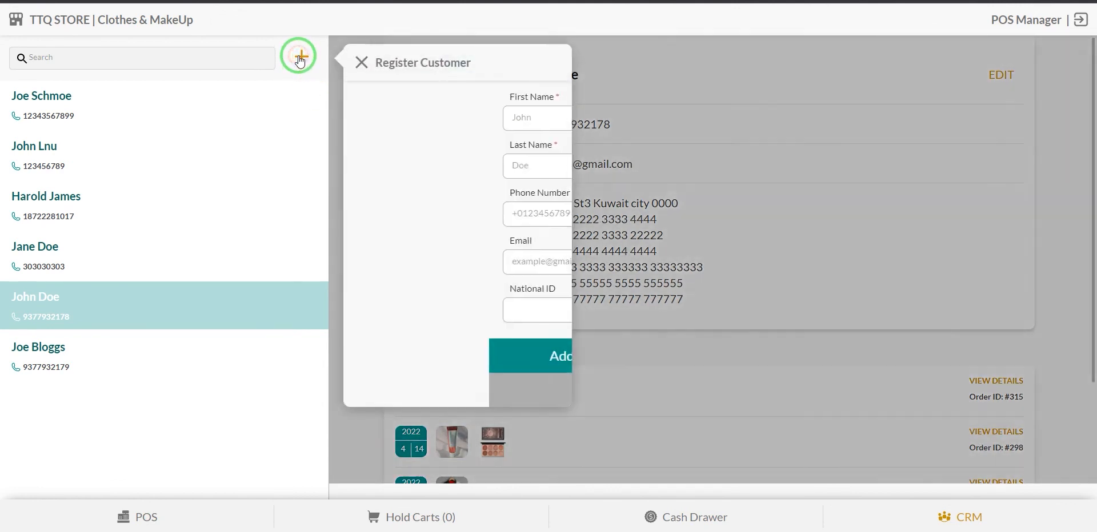
pyautogui.click(487, 166)
# Enter the new customer's first name, last name, phone number and national ID in the Register Customer form.
pyautogui.click(465, 118)
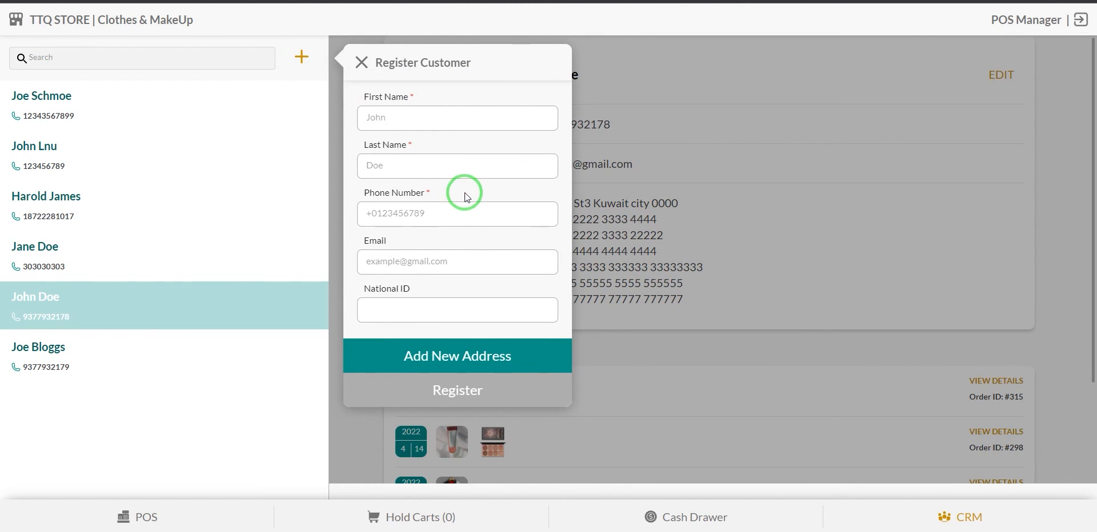
pyautogui.click(444, 120)
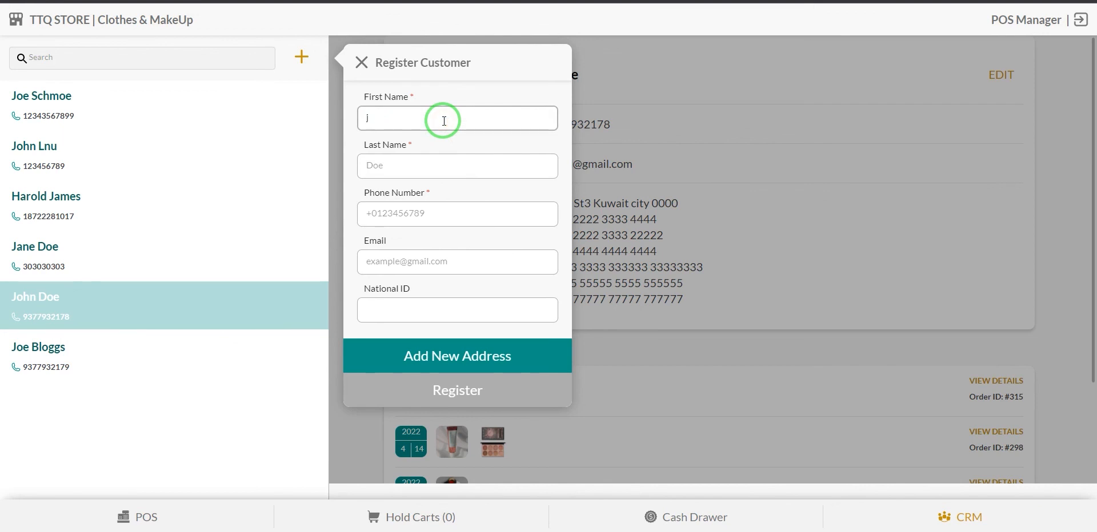
pyautogui.press('Tab')
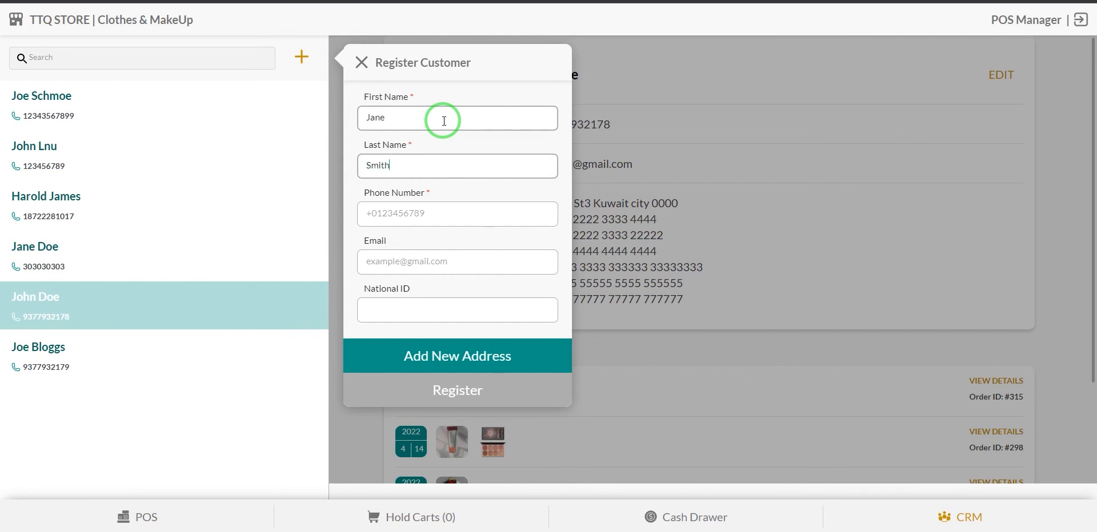
pyautogui.press('Tab')
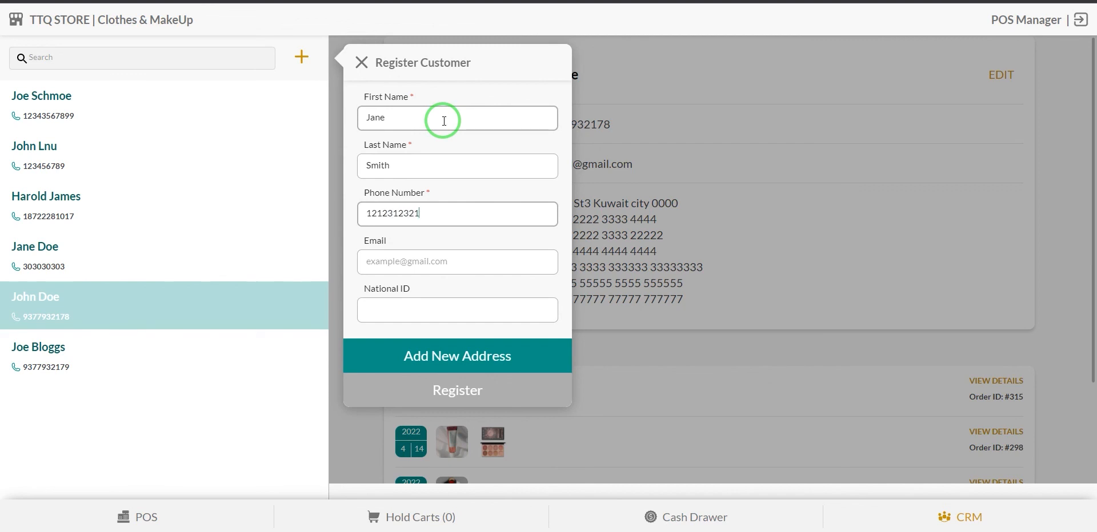
pyautogui.click(403, 261)
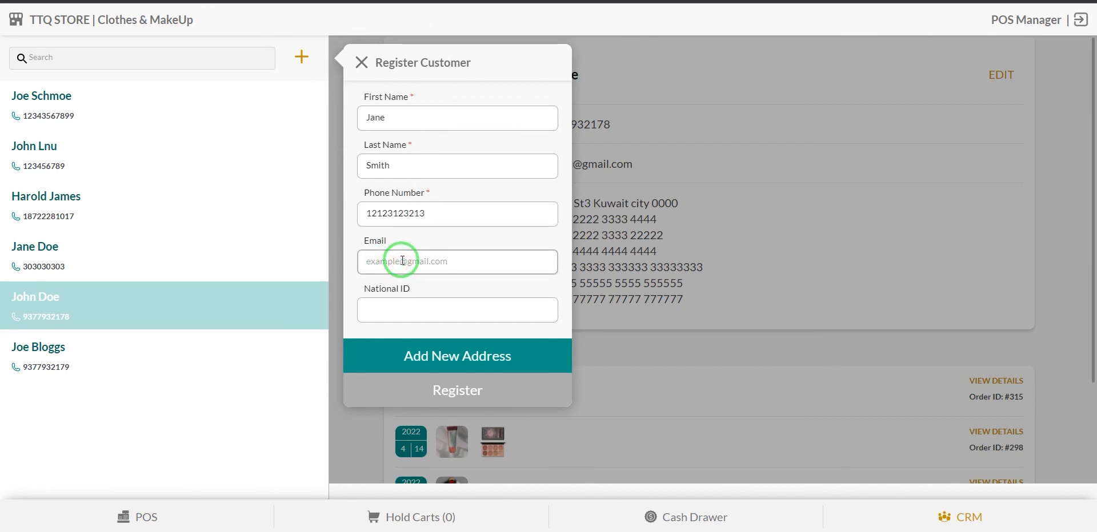
pyautogui.click(434, 309)
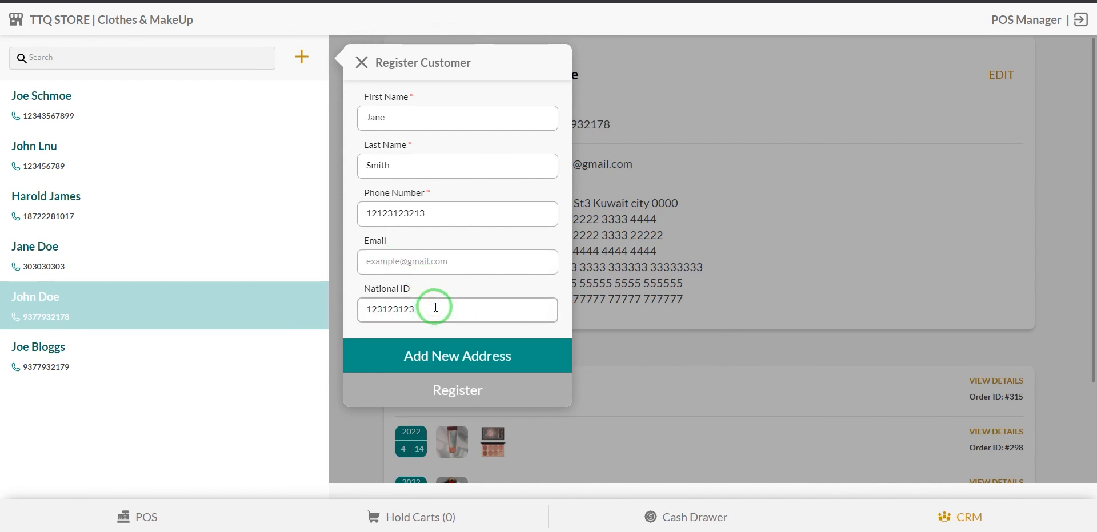
# Add an address with city and country Kuwait, register the customer, and open their profile.
pyautogui.click(449, 365)
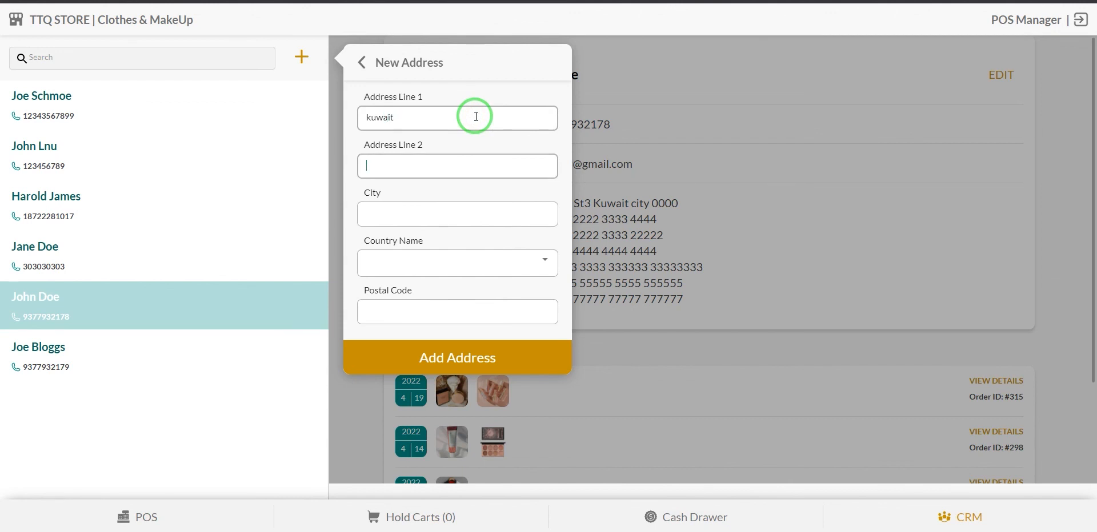
pyautogui.press('Tab')
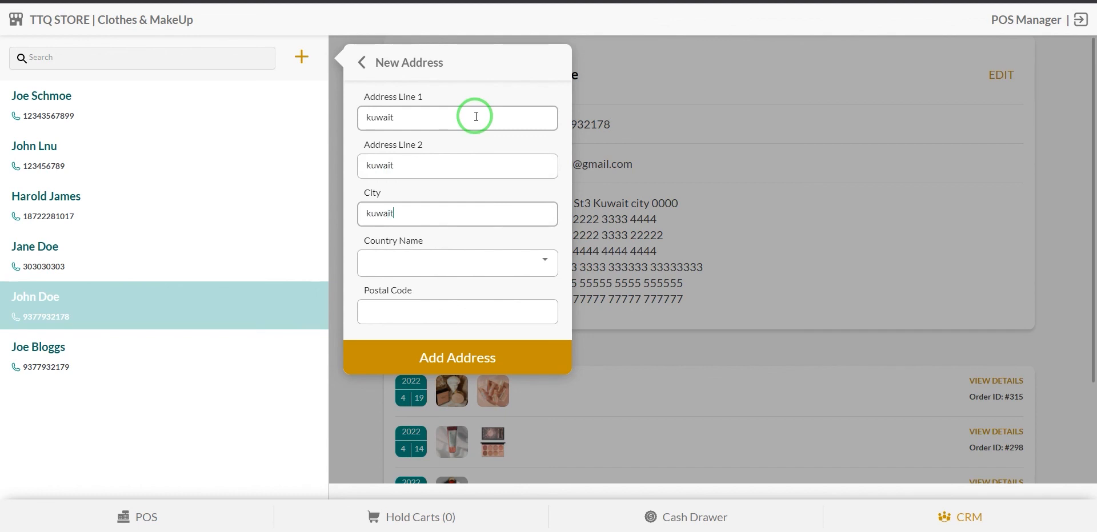
pyautogui.click(449, 263)
pyautogui.click(449, 264)
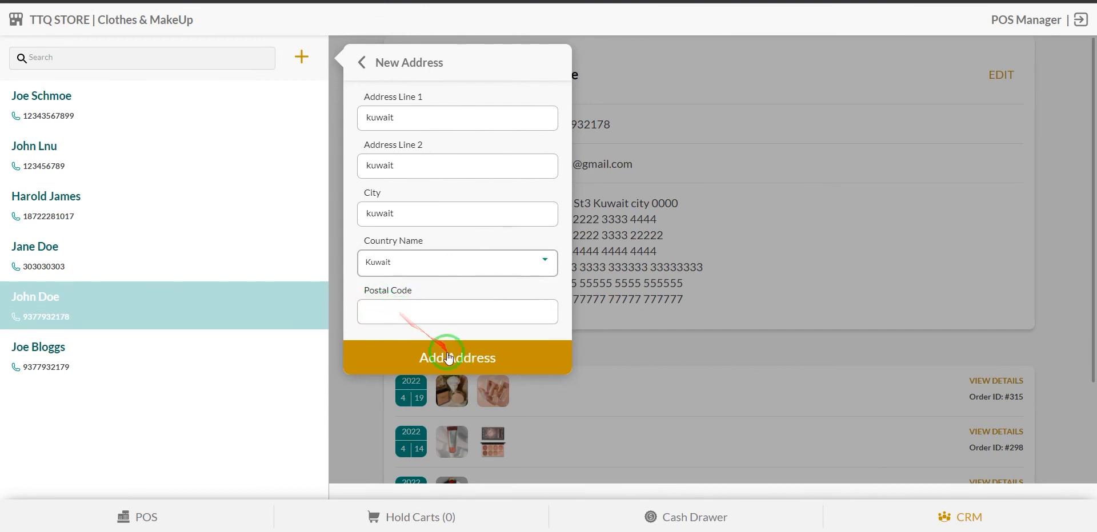
pyautogui.click(448, 360)
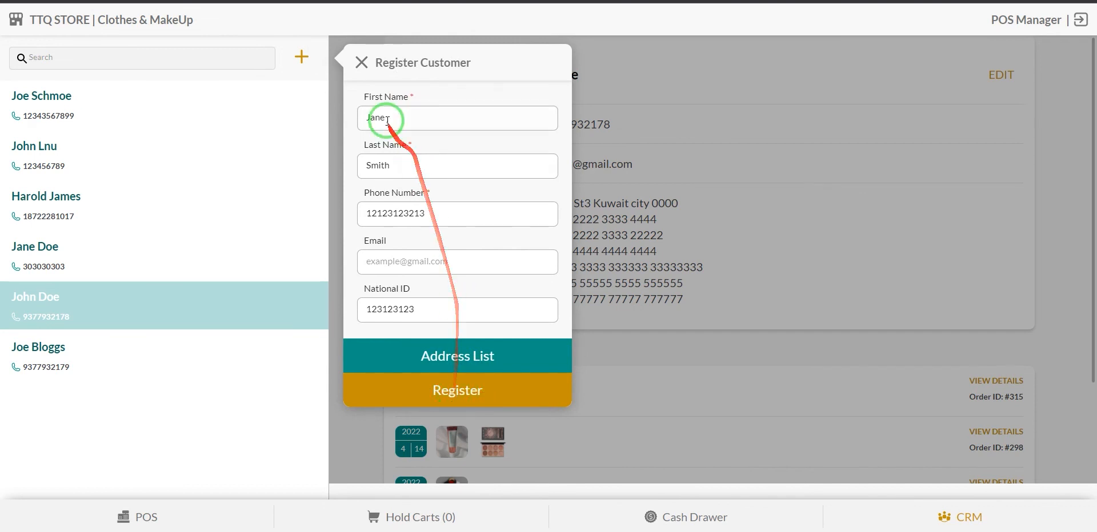
pyautogui.click(460, 392)
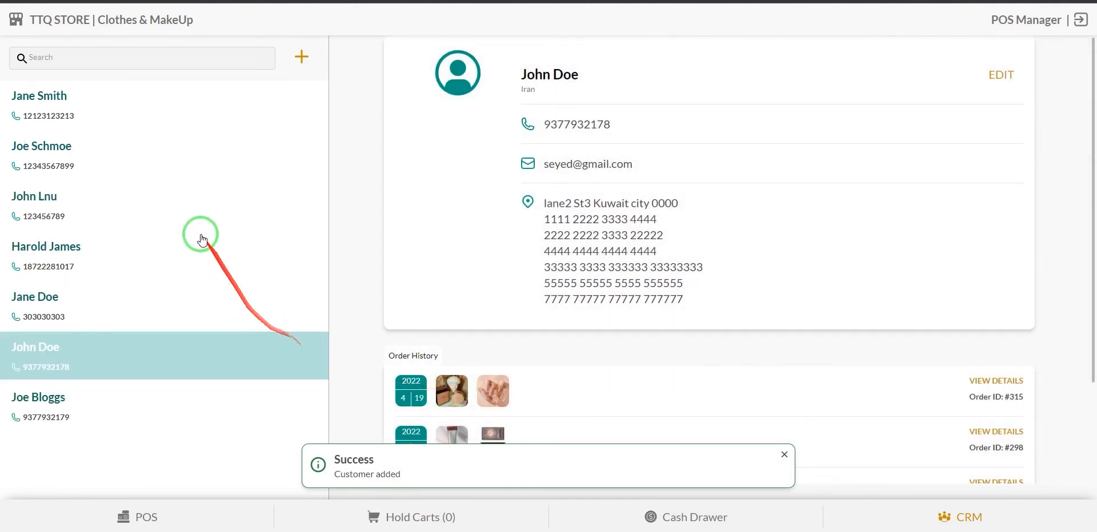
pyautogui.click(98, 97)
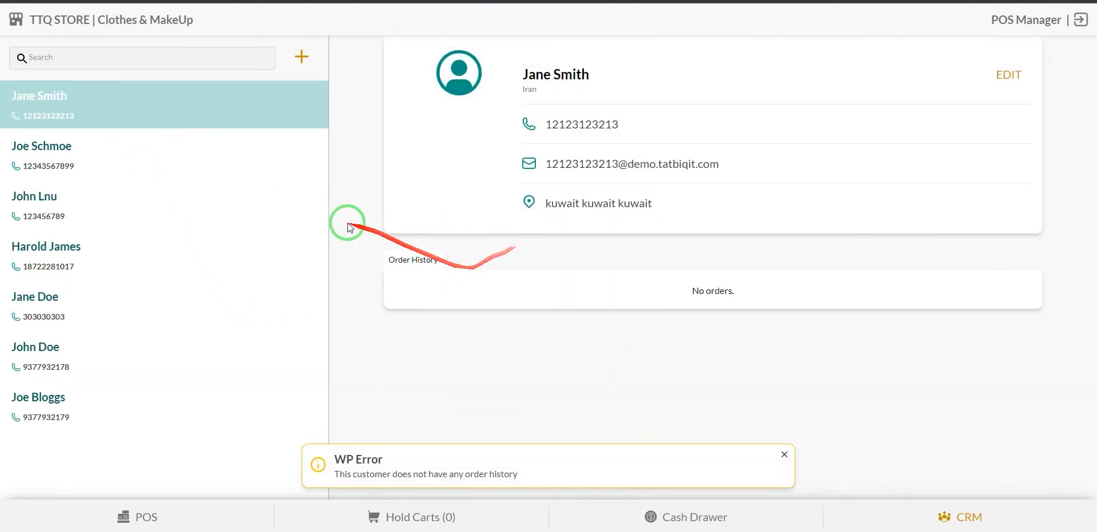
# Dismiss the no-order warning and review the customer's editable details and Address 1, keeping Kuwait as the country.
pyautogui.click(782, 454)
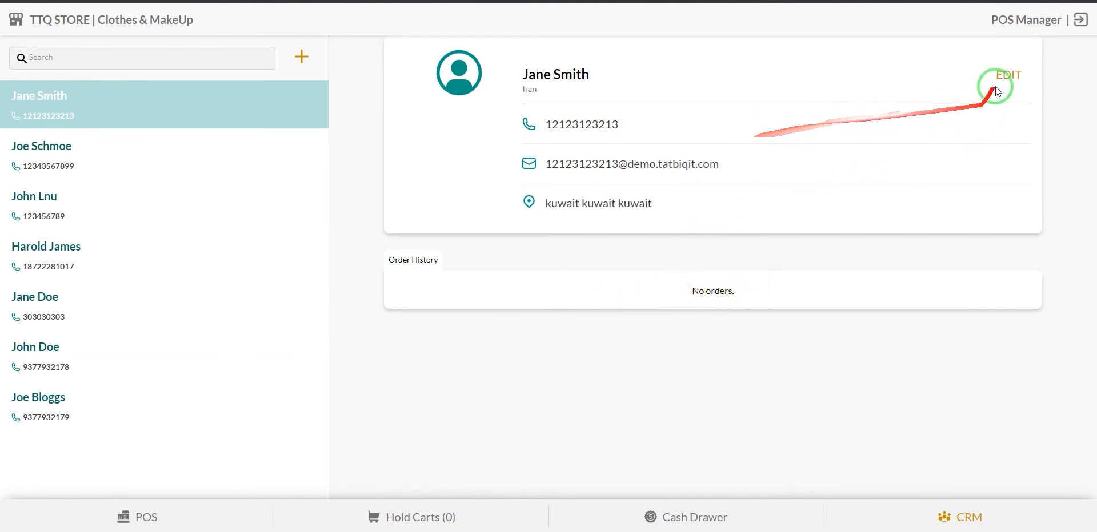
pyautogui.click(1009, 79)
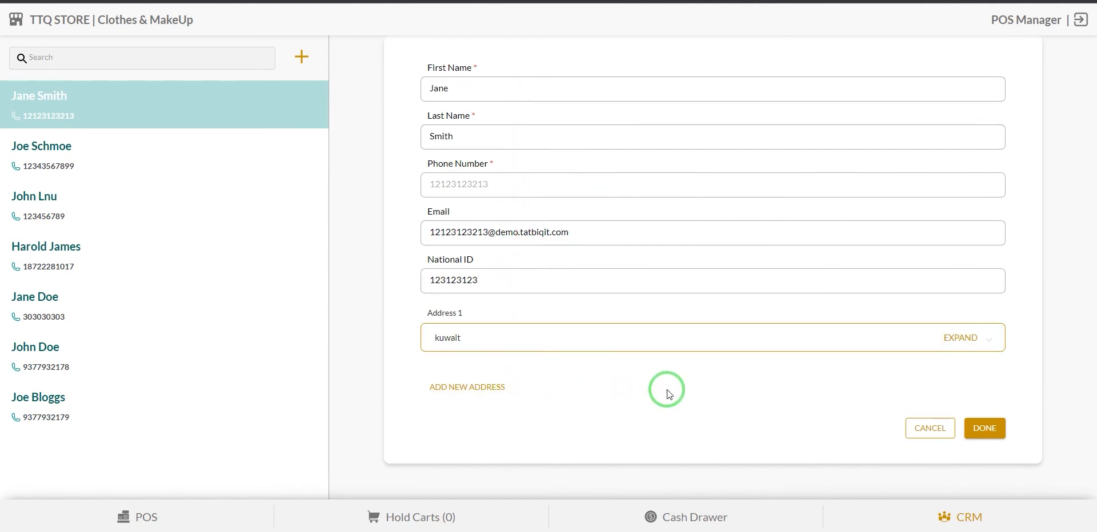
pyautogui.click(984, 344)
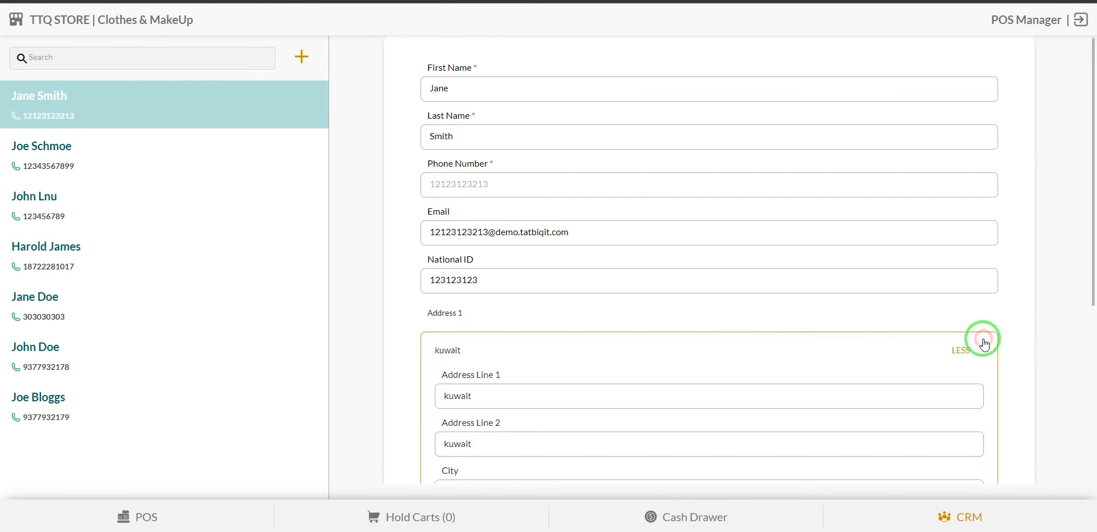
pyautogui.scroll(-5, 796, 380)
pyautogui.scroll(2, 628, 246)
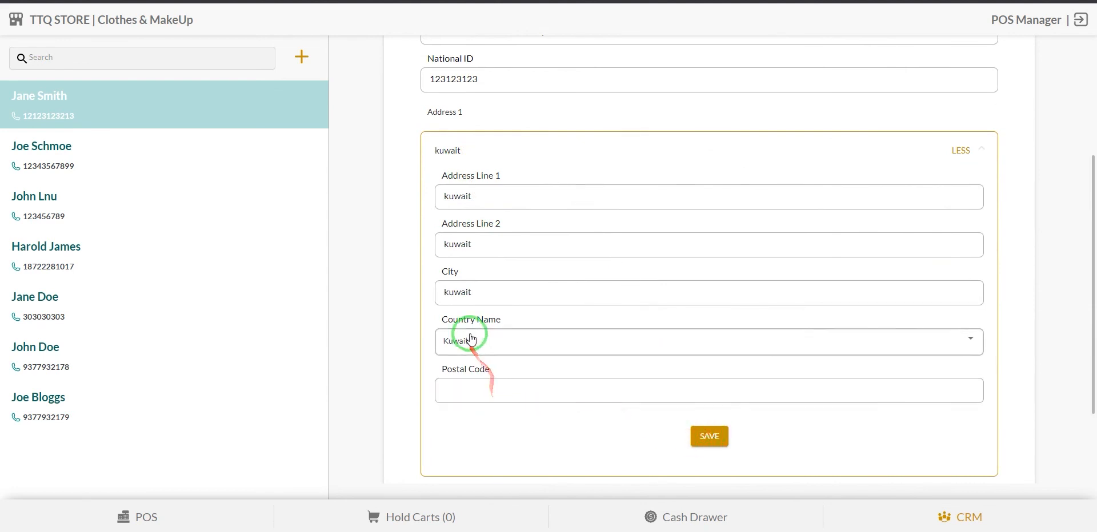
pyautogui.click(503, 341)
pyautogui.click(590, 341)
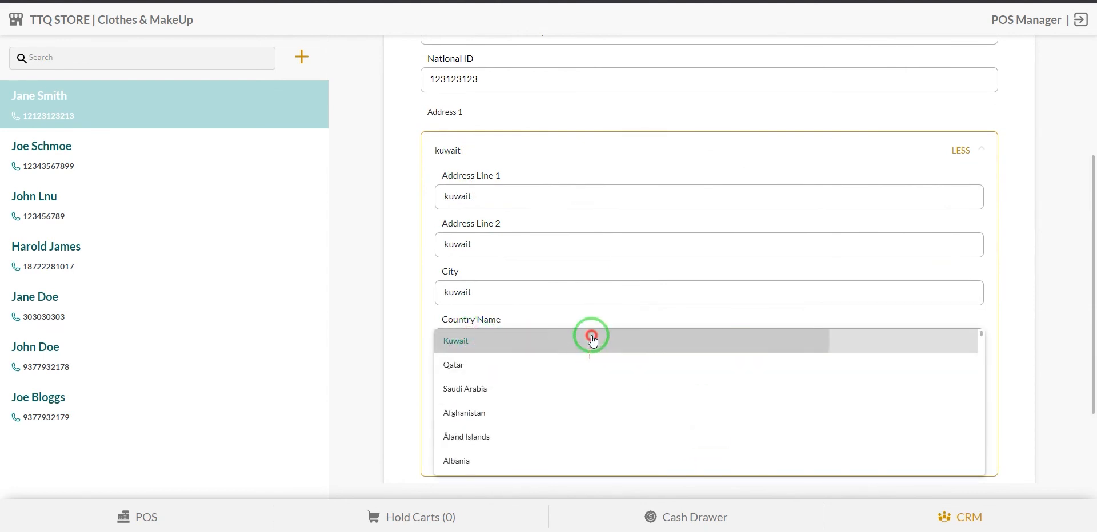
pyautogui.click(608, 286)
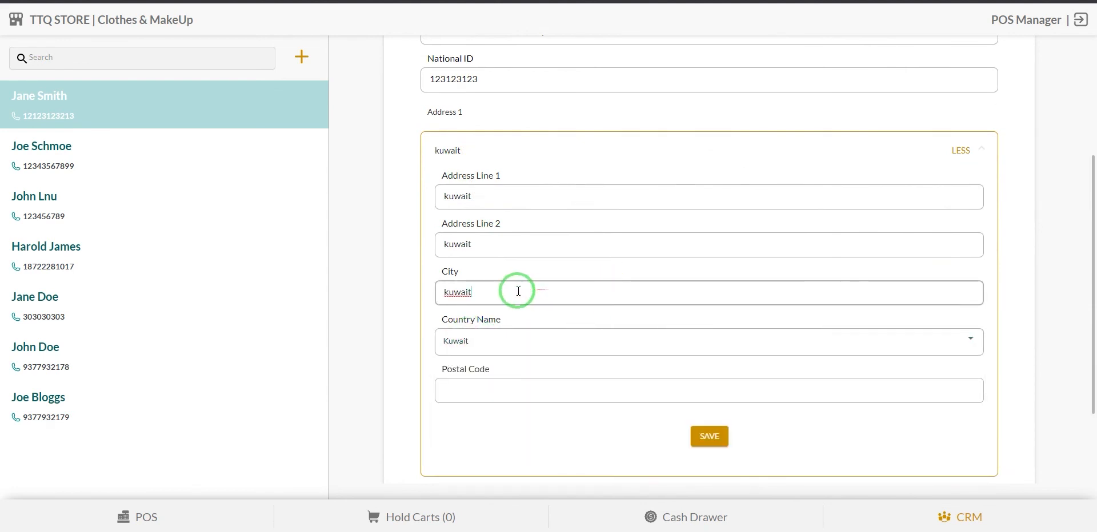
pyautogui.click(560, 417)
pyautogui.scroll(-2, 557, 409)
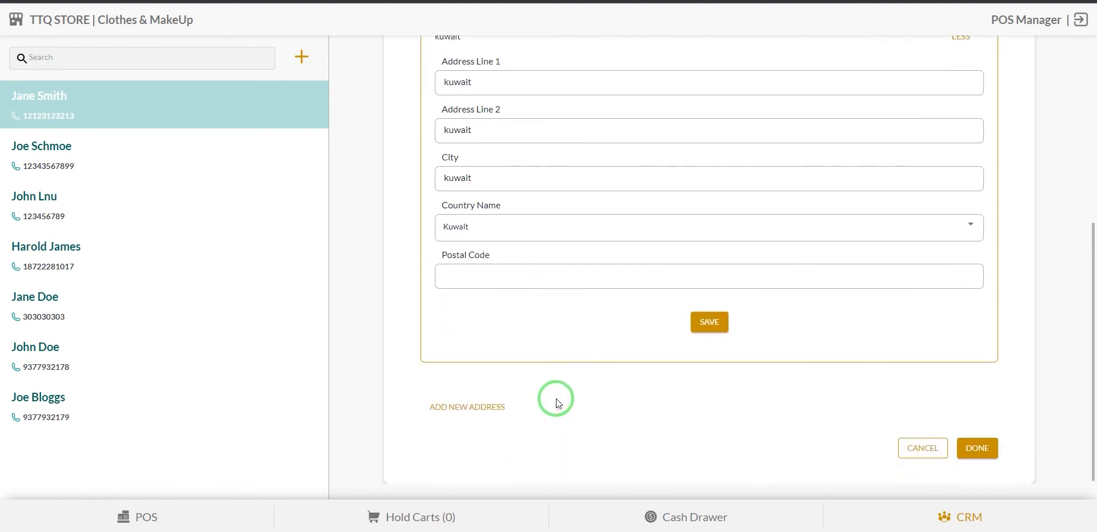
pyautogui.click(467, 407)
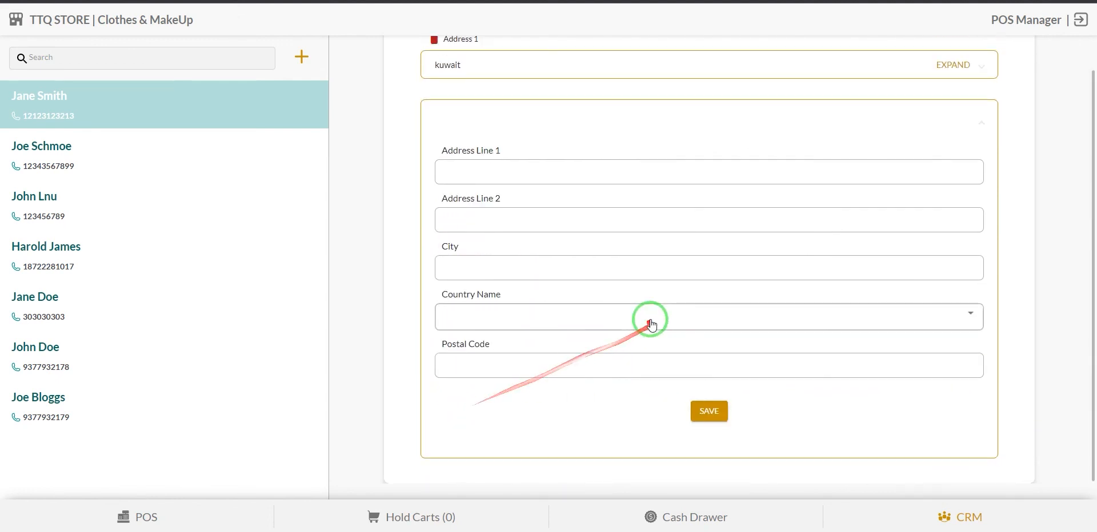
pyautogui.scroll(1, 600, 222)
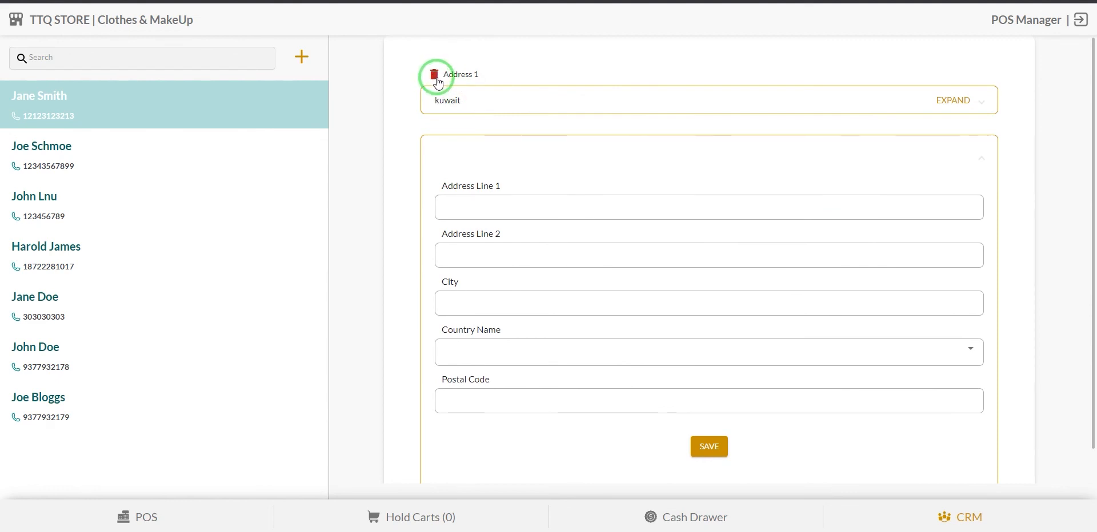
pyautogui.scroll(-1, 514, 164)
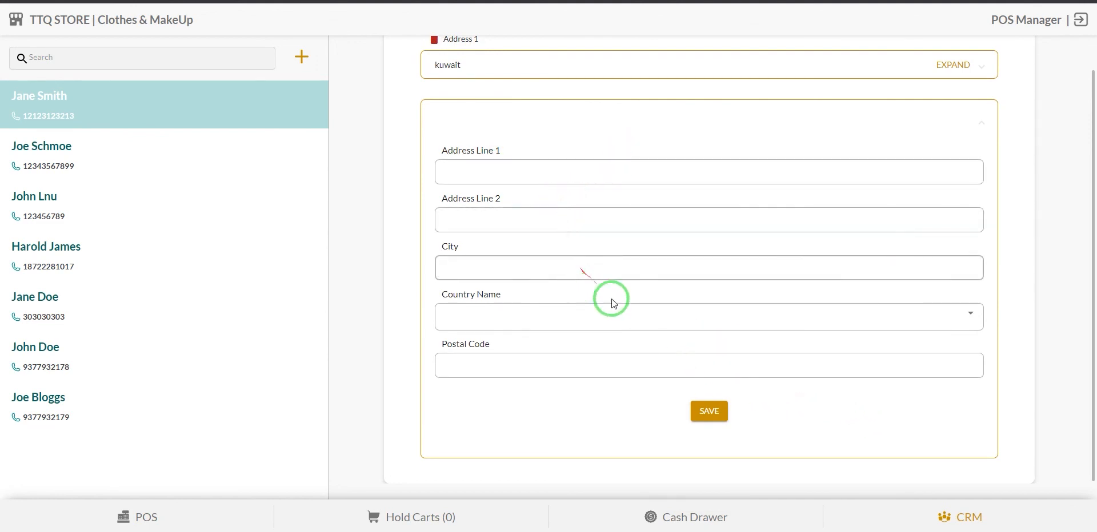
# Visit the Cash Drawer and Hold Carts pages, then return to the POS sales screen.
pyautogui.click(738, 518)
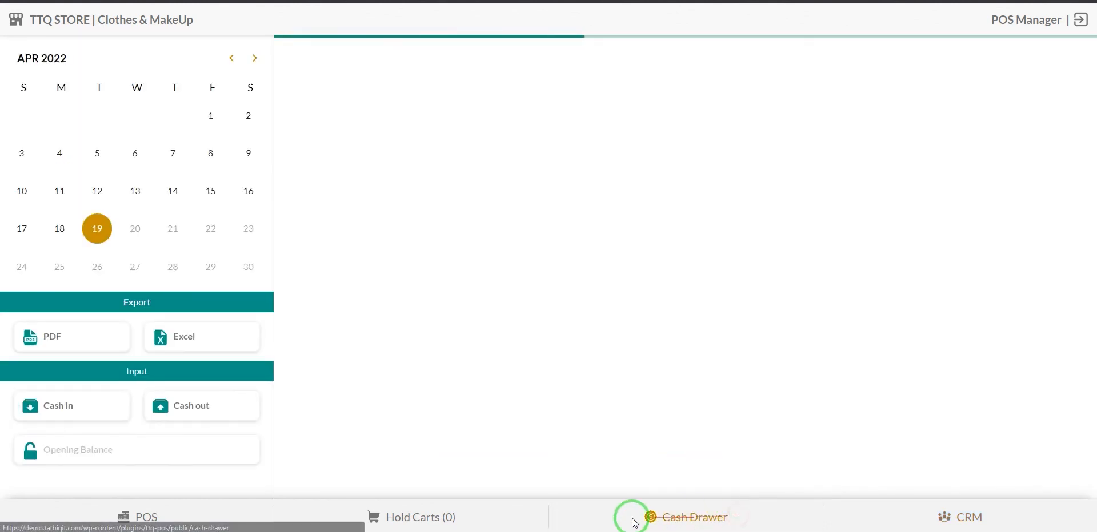
pyautogui.click(379, 522)
pyautogui.click(201, 515)
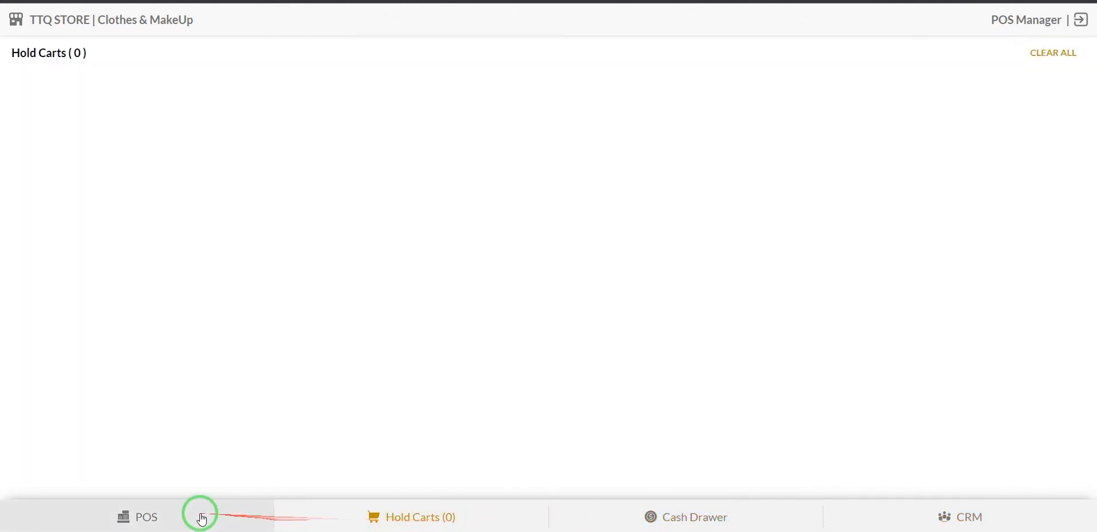